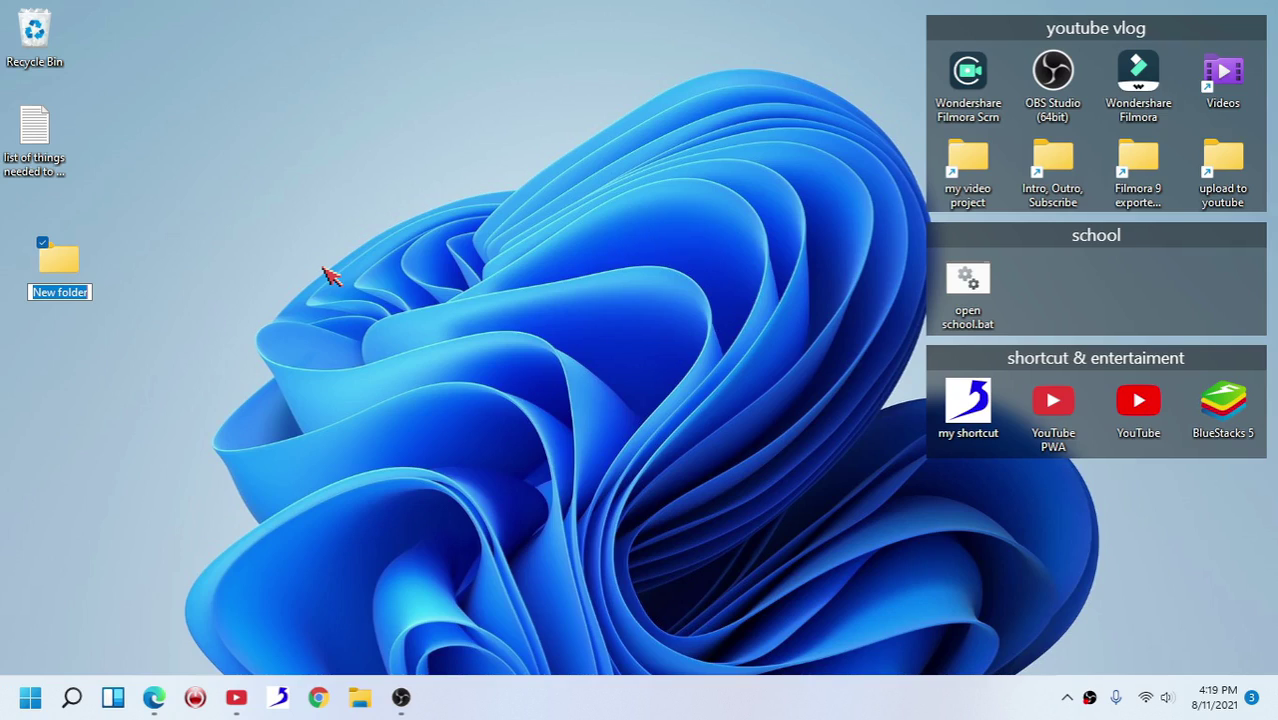
- Keep the default name 'New folder' for the new desktop folder and switch to Edge
key("Return")
left_click(330, 276)
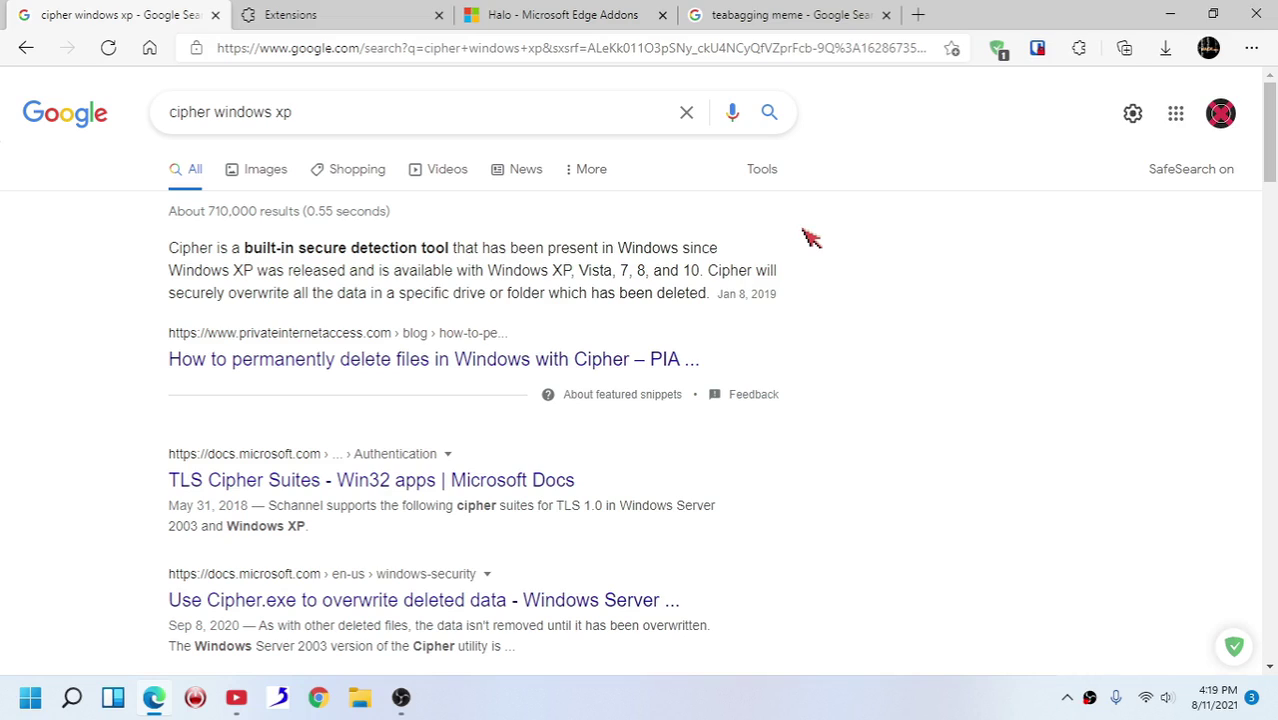
key("F12")
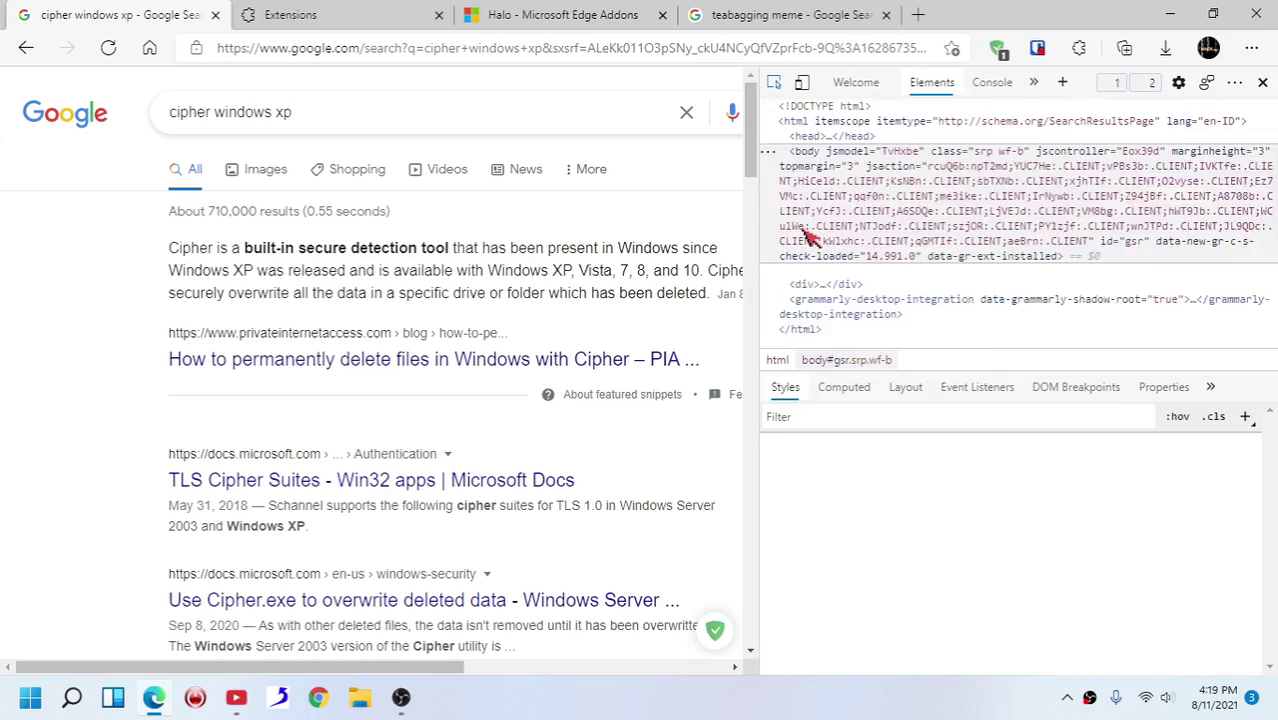
- Close the DevTools panel beside the 'cipher windows xp' results and minimize Edge
left_click(1262, 82)
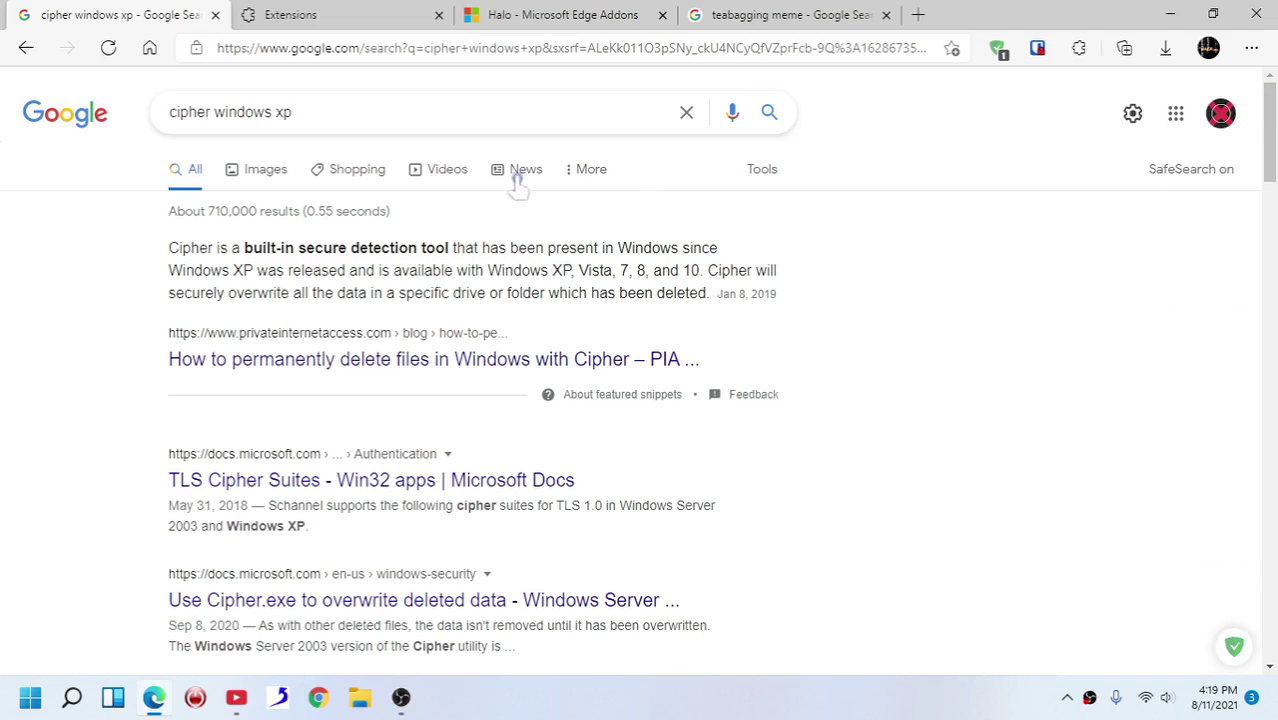
left_click(300, 114)
left_click(1165, 15)
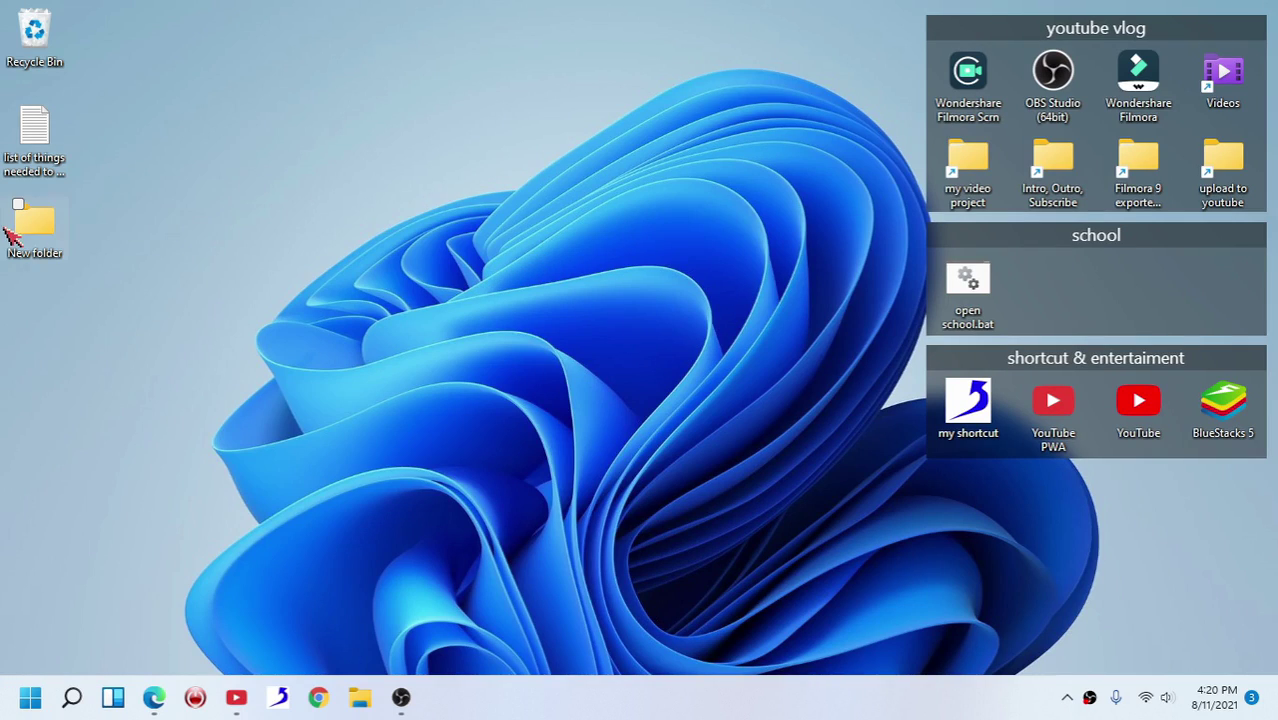
- Rename 'New folder' to 'encrypt' and open it in File Explorer
key("Menu")
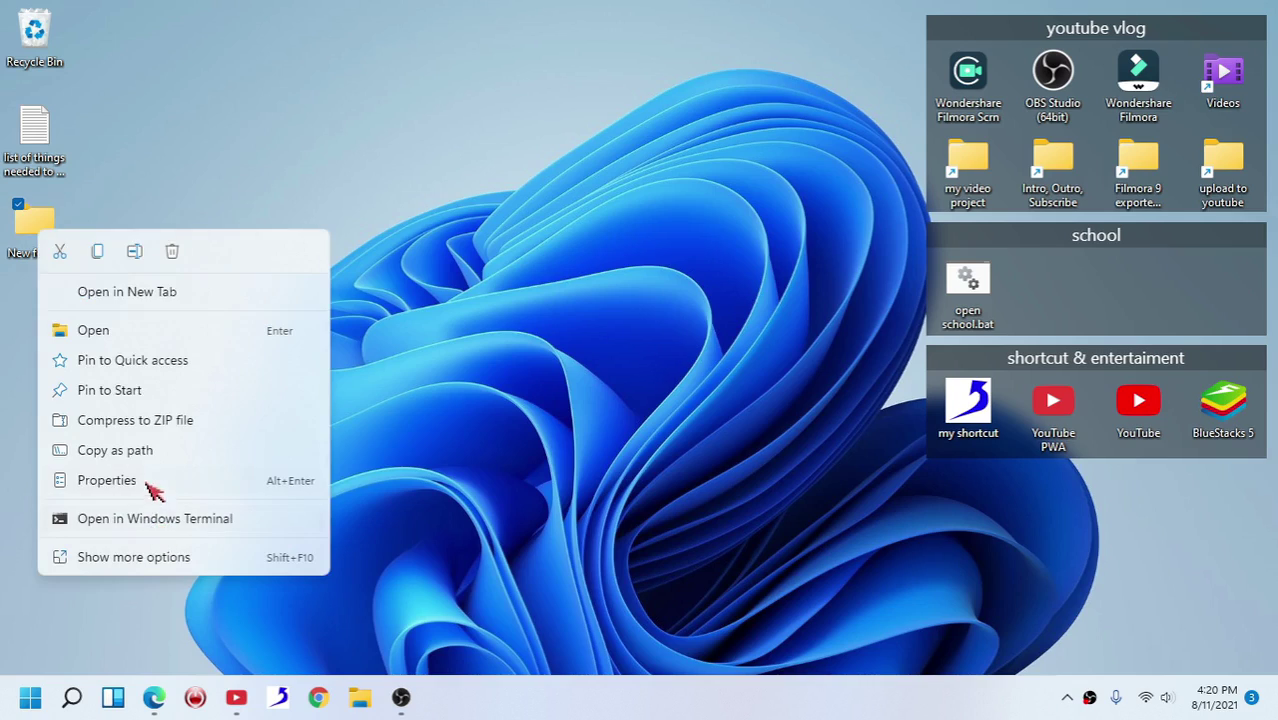
left_click(135, 251)
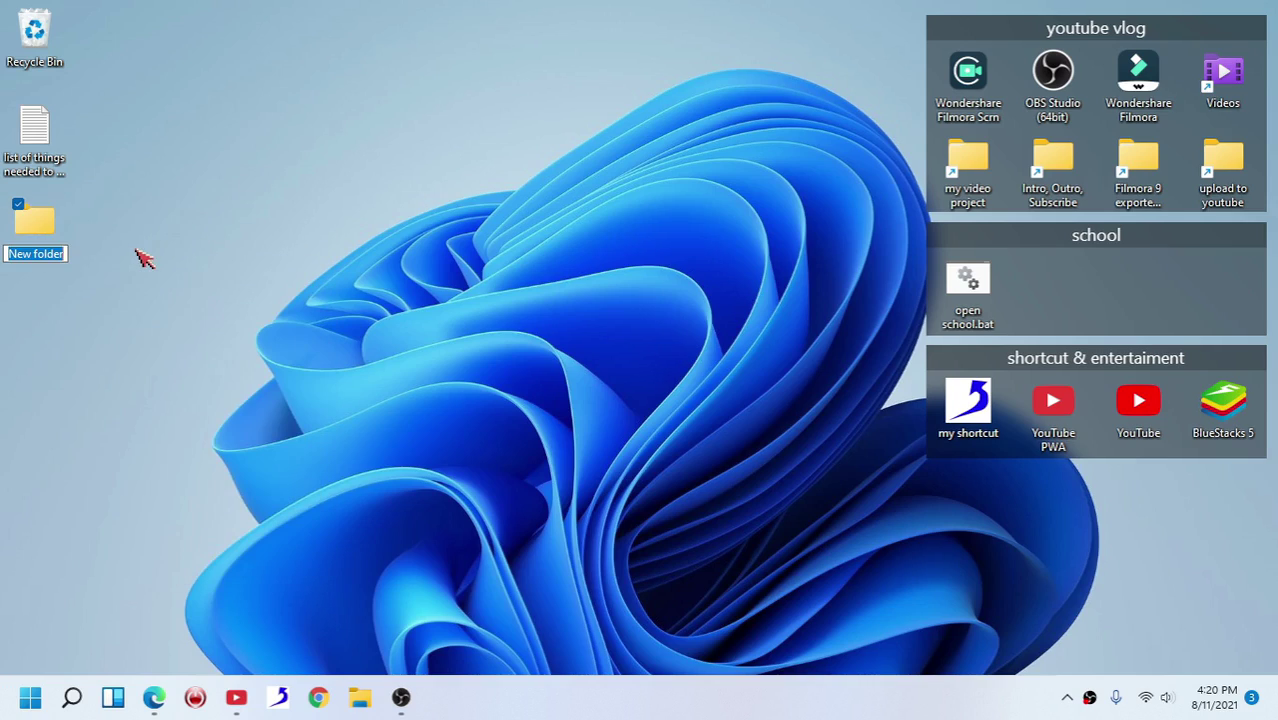
type("encrypt")
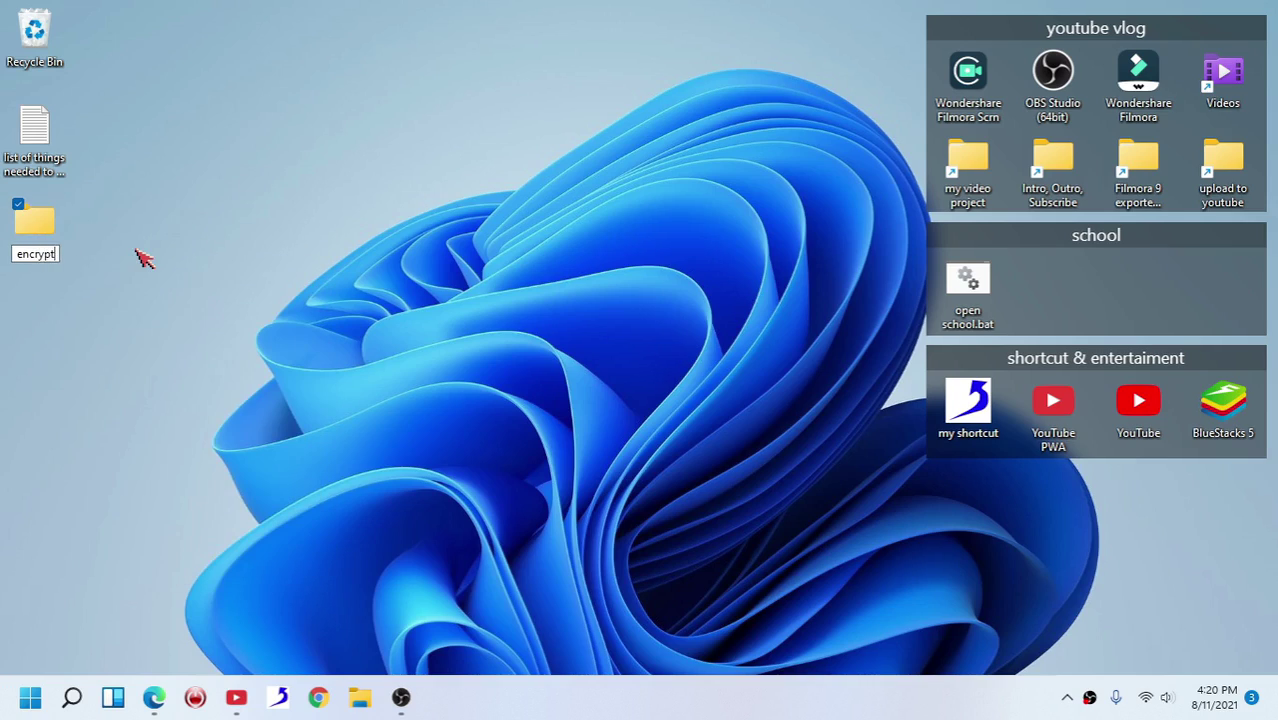
key("Return")
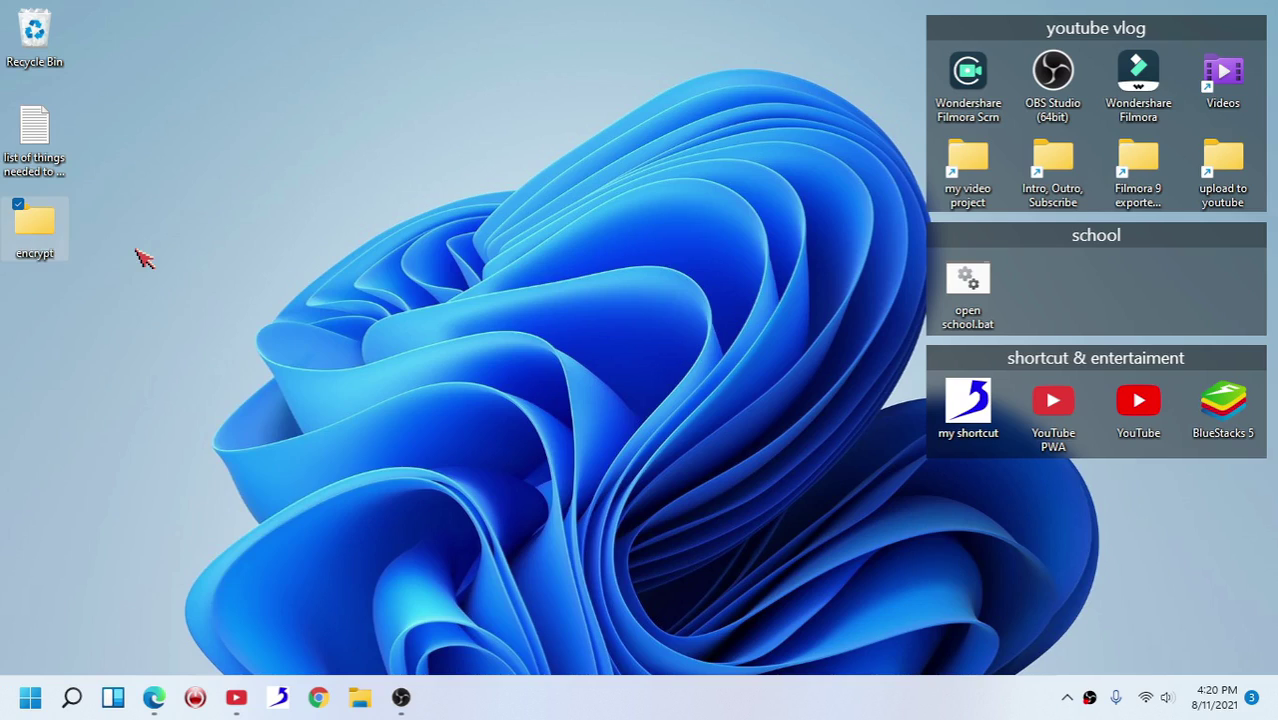
key("Return")
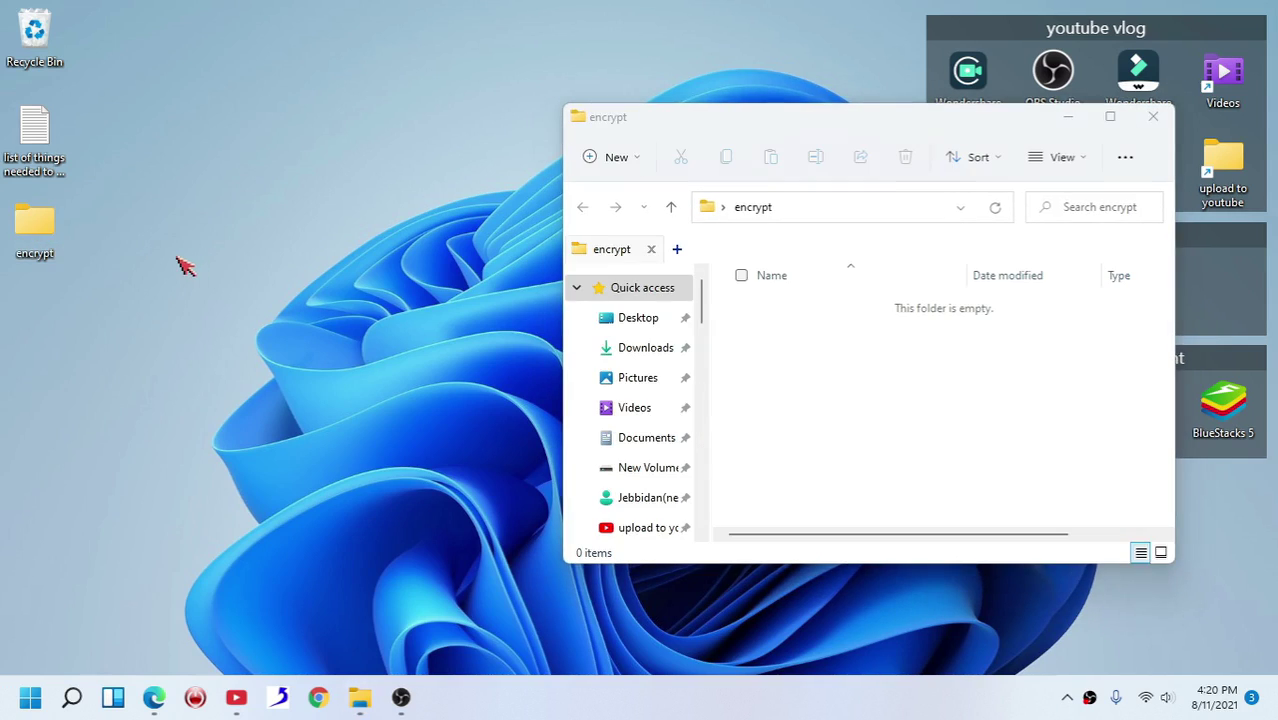
- Create a new text document named test1.txt in the encrypt folder
left_click_drag(905, 120, 536, 82)
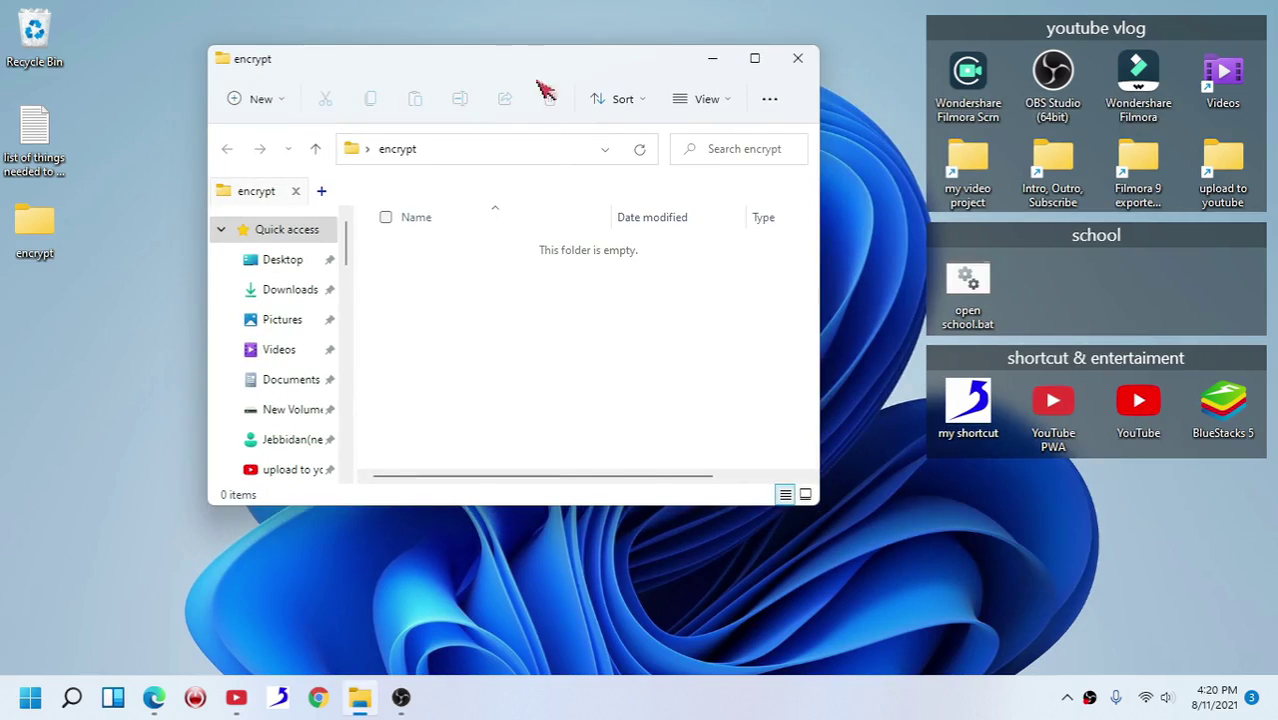
right_click(456, 335)
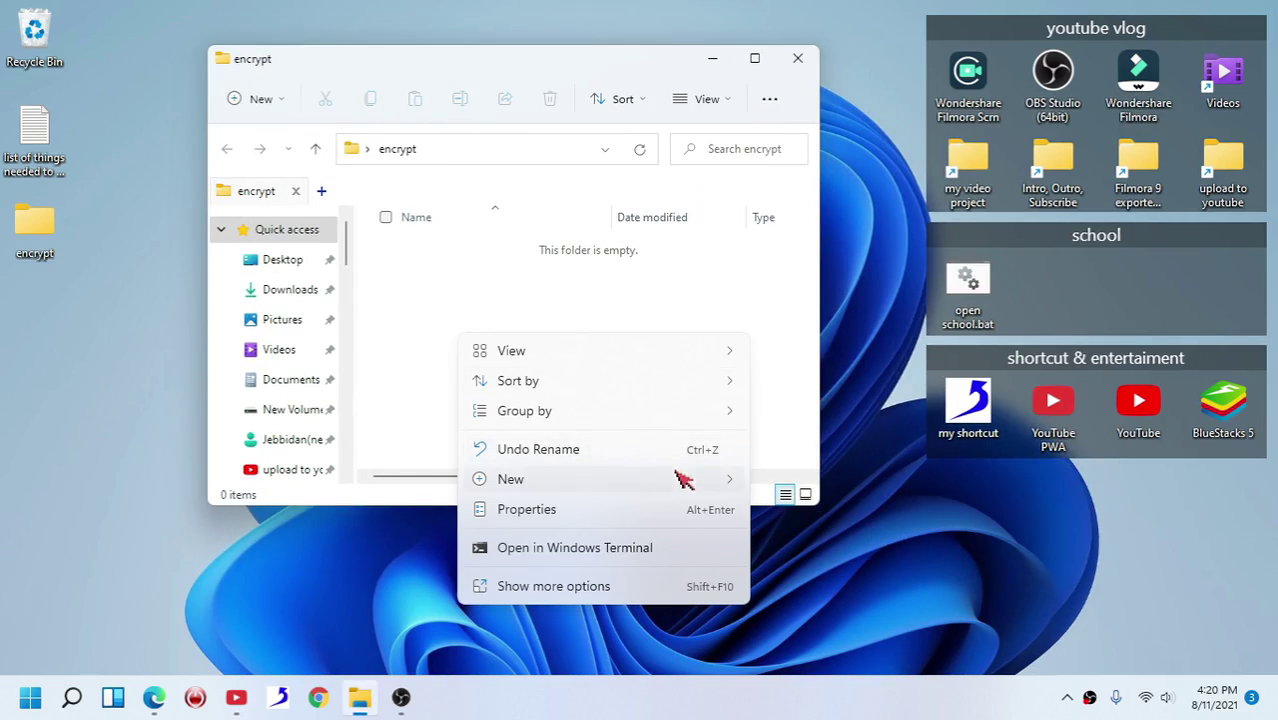
mouse_move(700, 482)
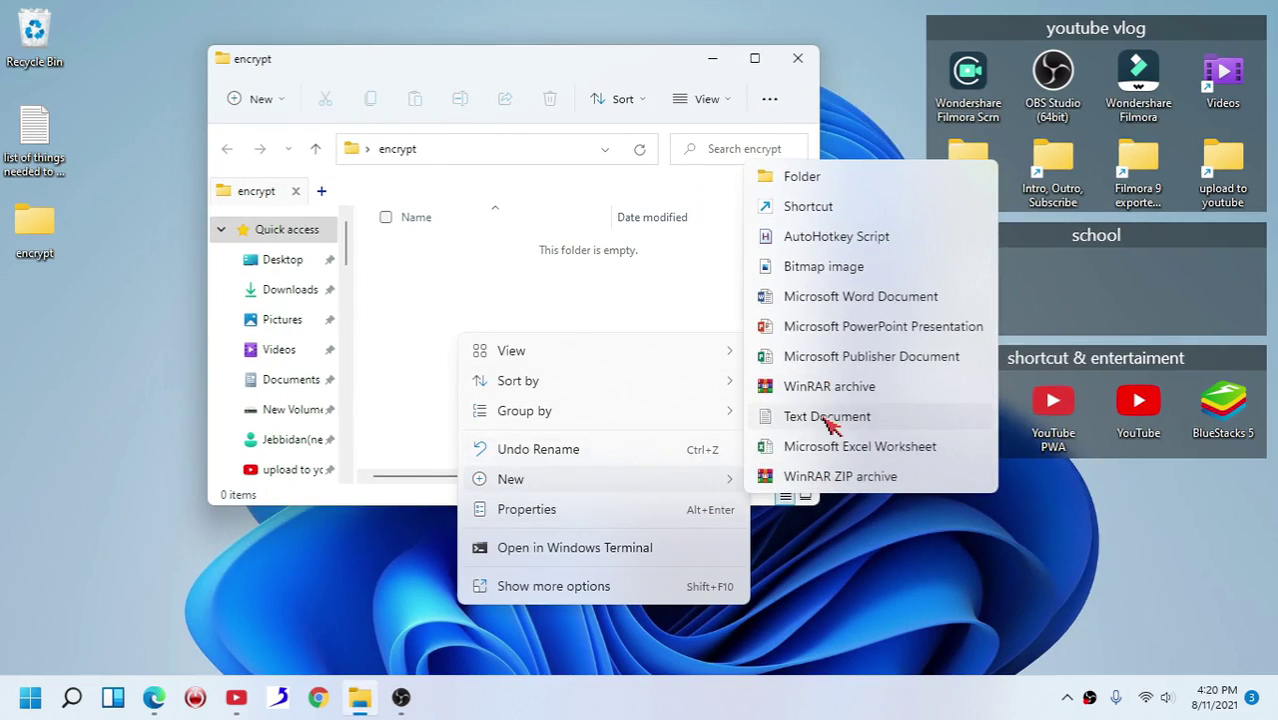
left_click(780, 420)
type("test1.txt")
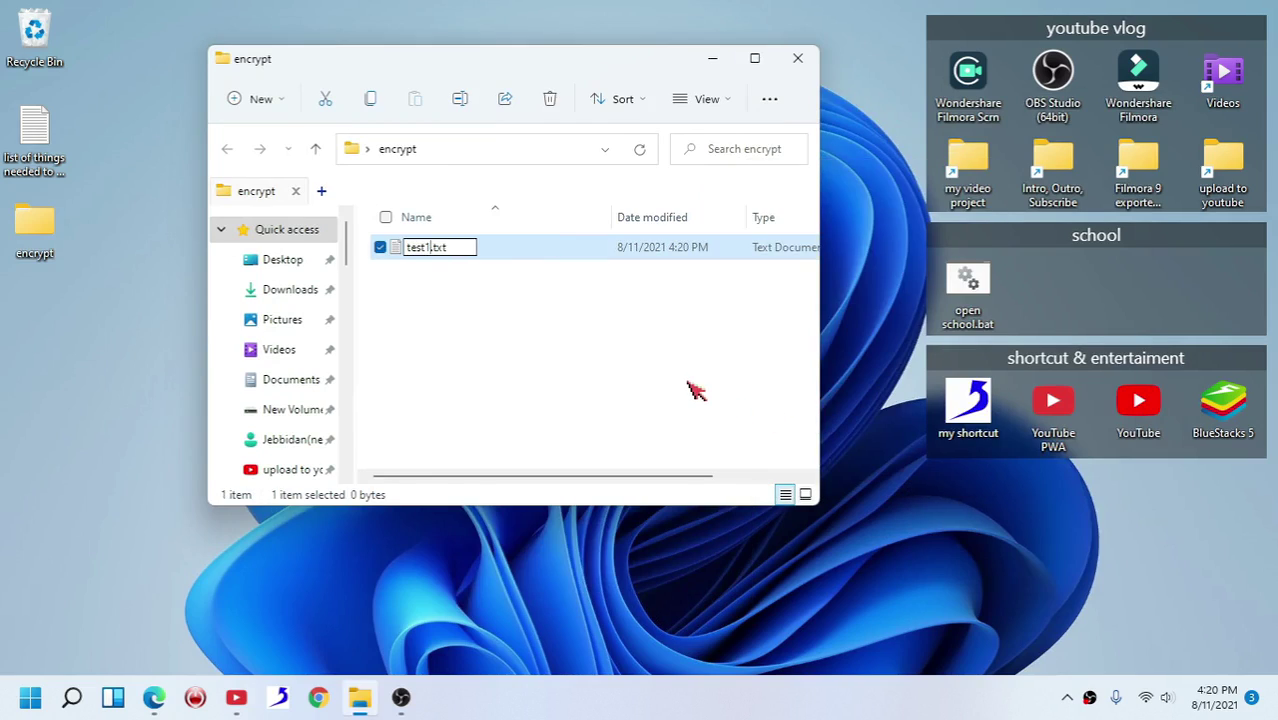
key("Return")
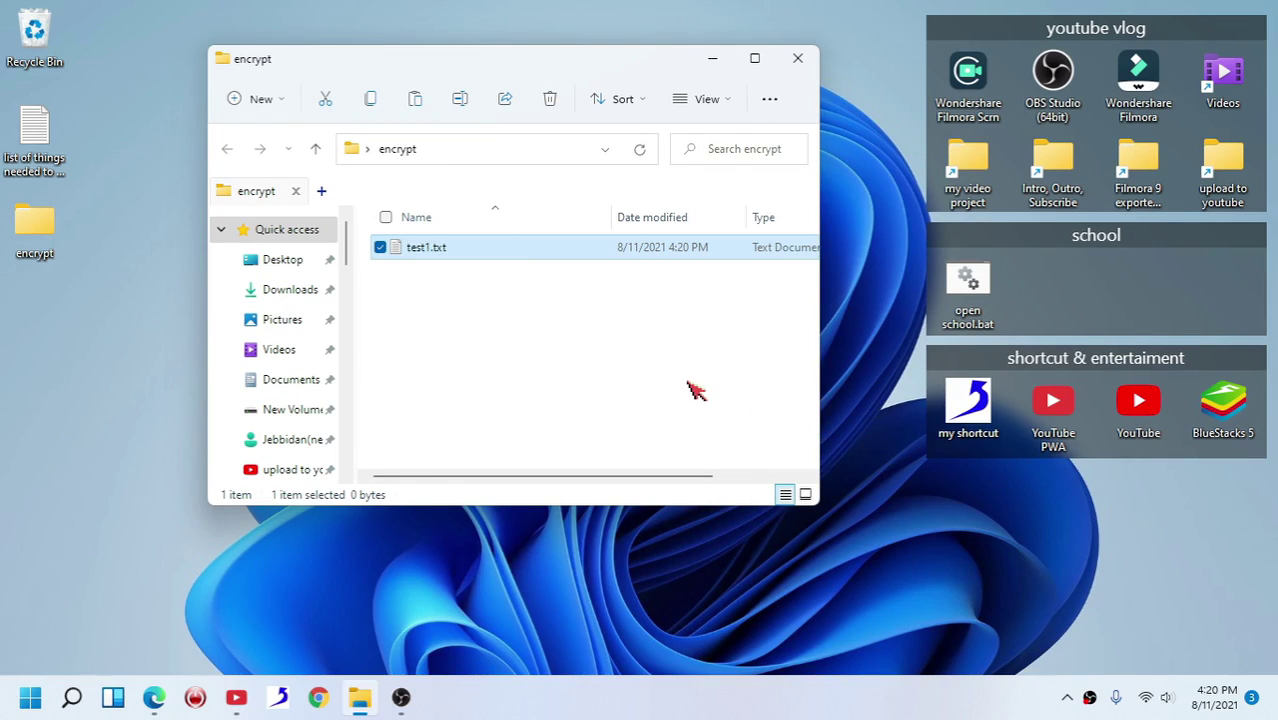
- Paste several copies of test1.txt into the folder
left_click(415, 100)
left_click(415, 100)
left_click(415, 100)
left_click(415, 100)
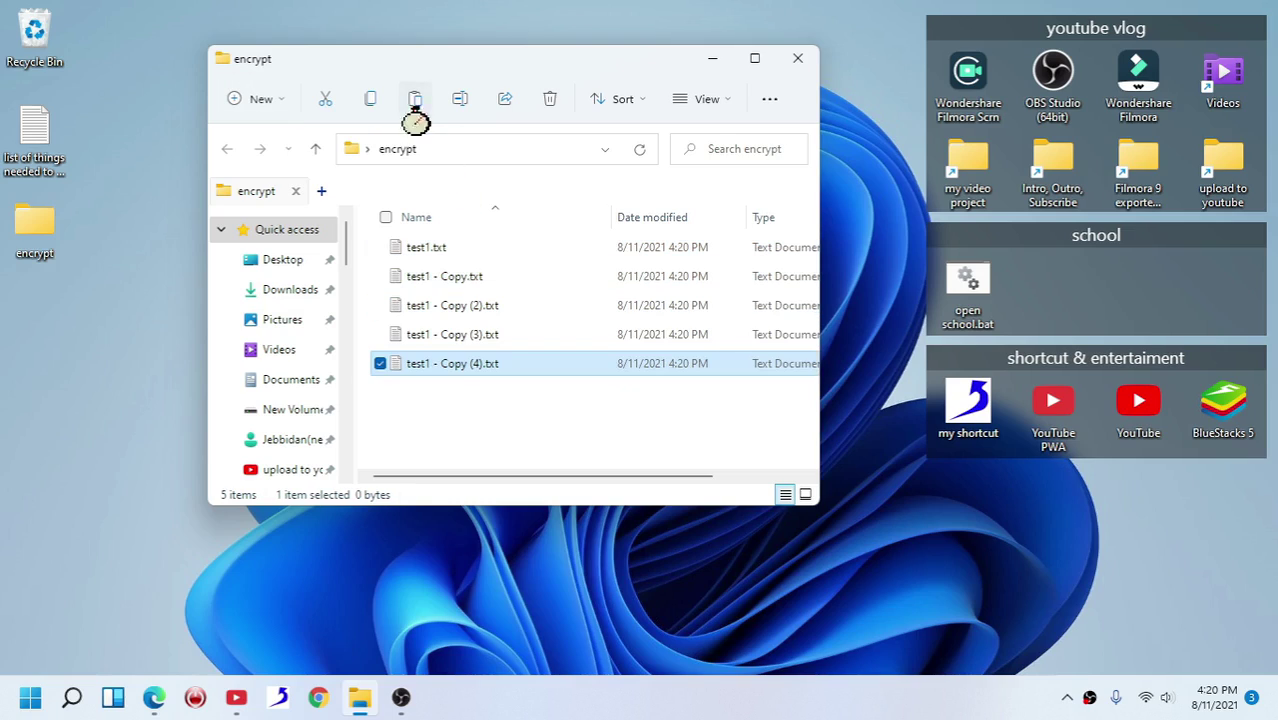
key("Down")
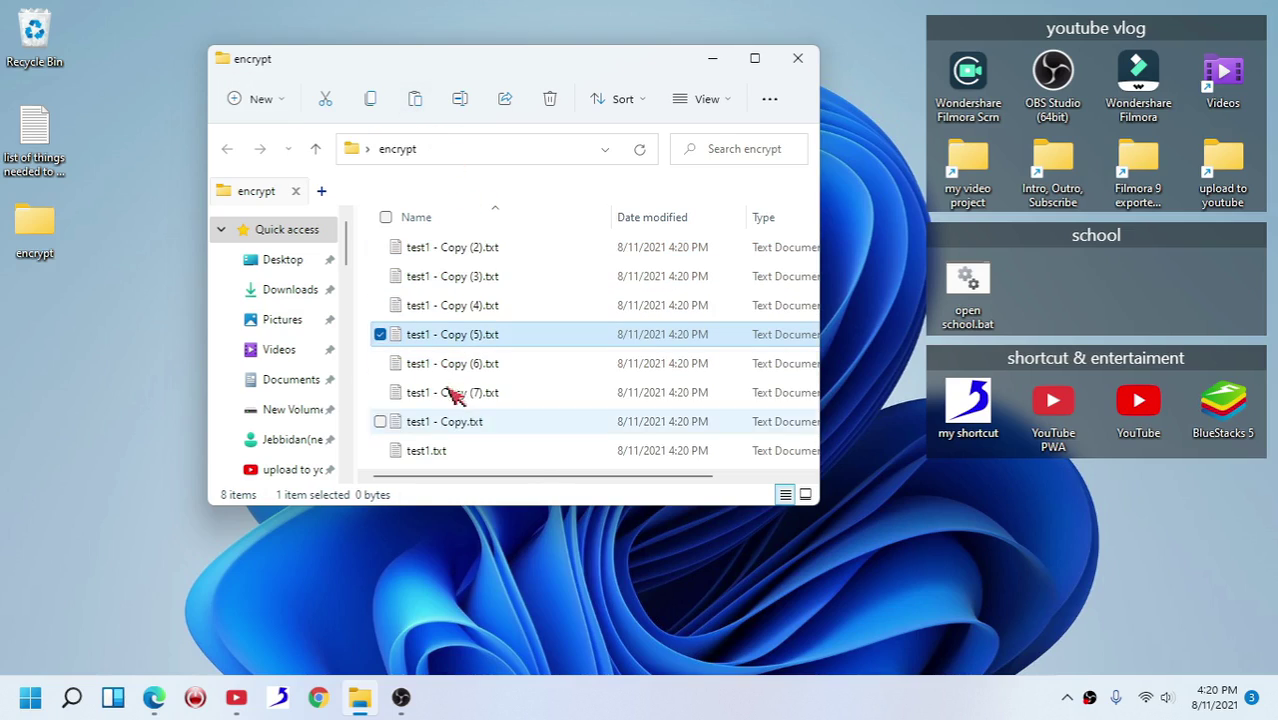
- Create a new bitmap image named paint.bmp in the folder
right_click(366, 362)
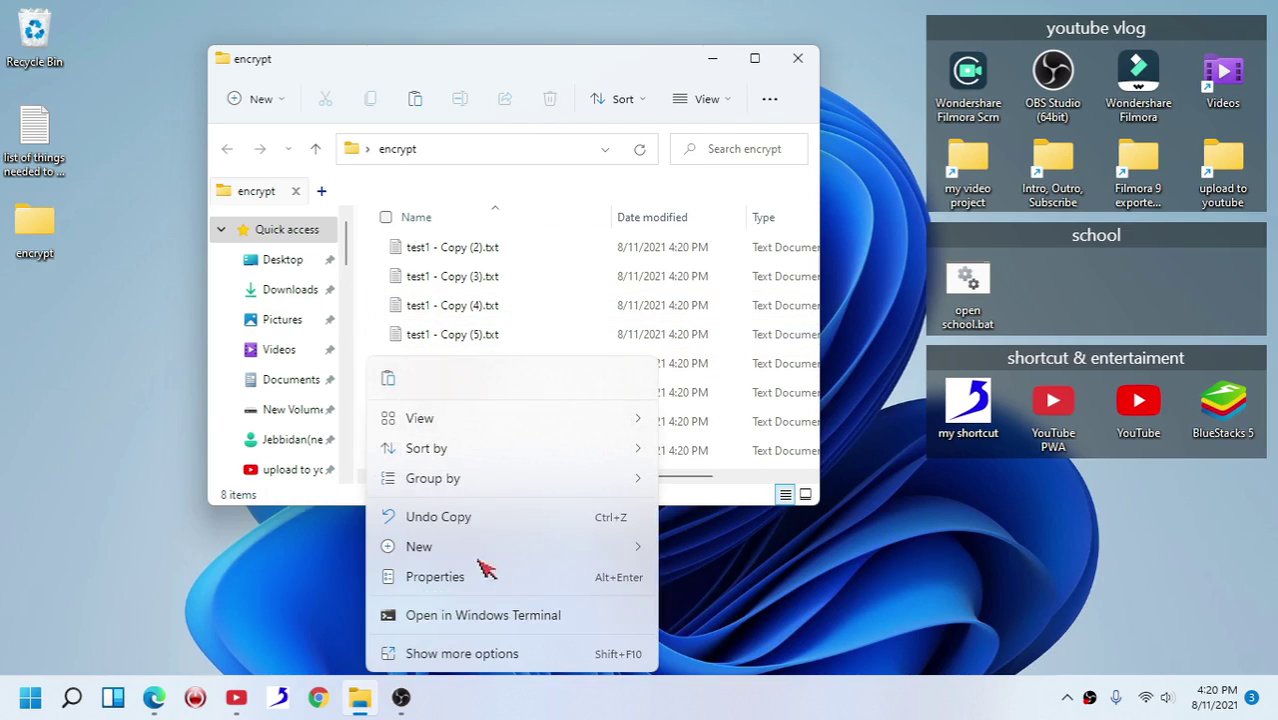
mouse_move(520, 548)
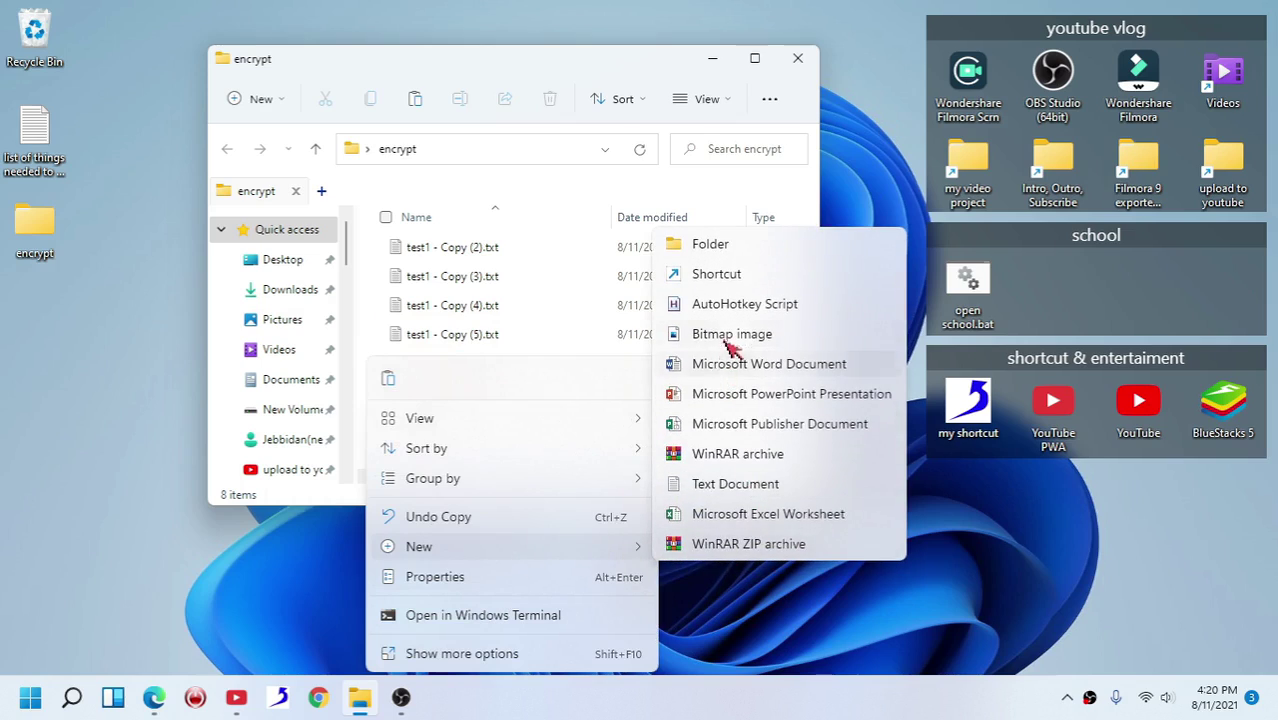
left_click(733, 335)
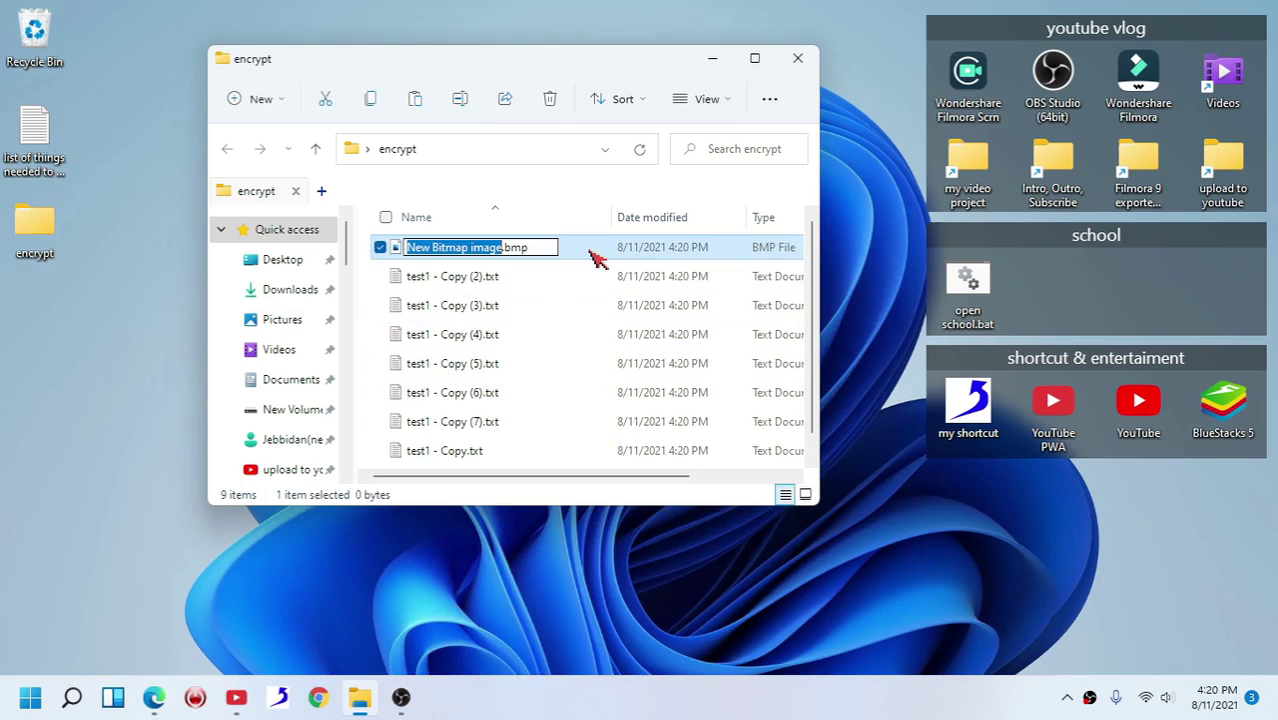
type("paint")
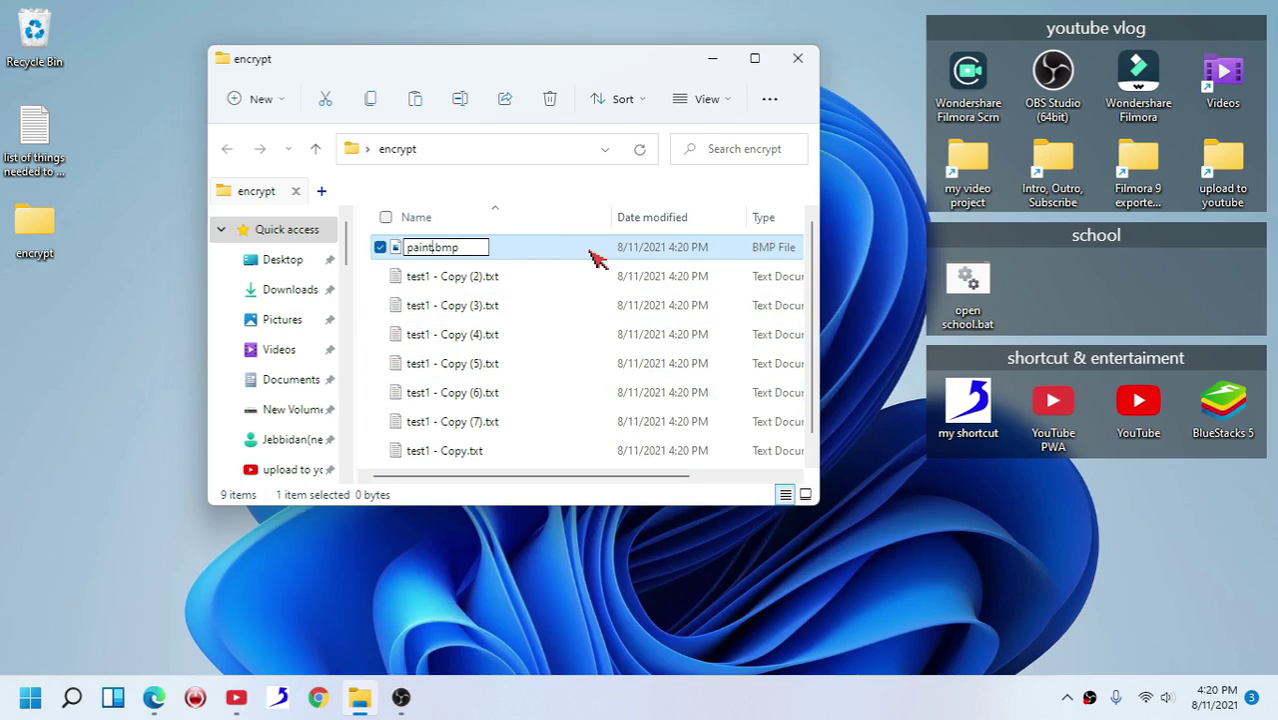
key("Return")
- Draw a freehand scribble in paint.bmp with Paint, save it, and switch to large icons
right_click(593, 246)
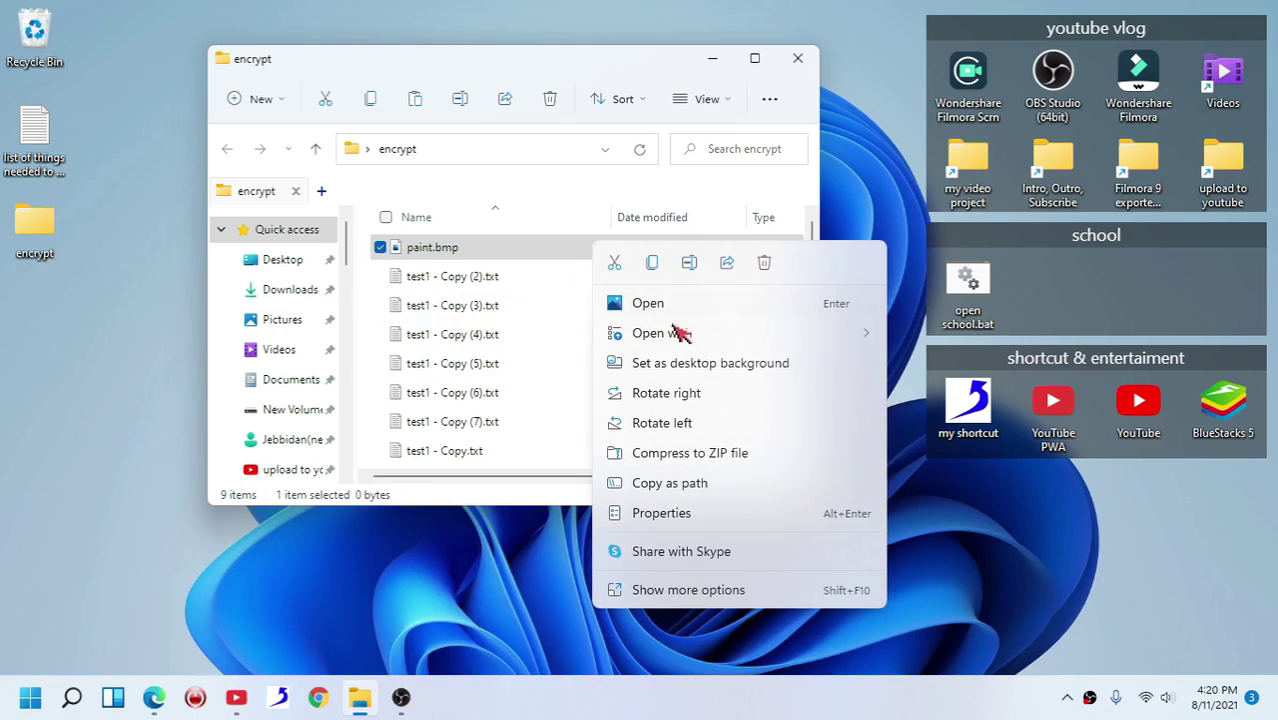
mouse_move(675, 330)
left_click(935, 336)
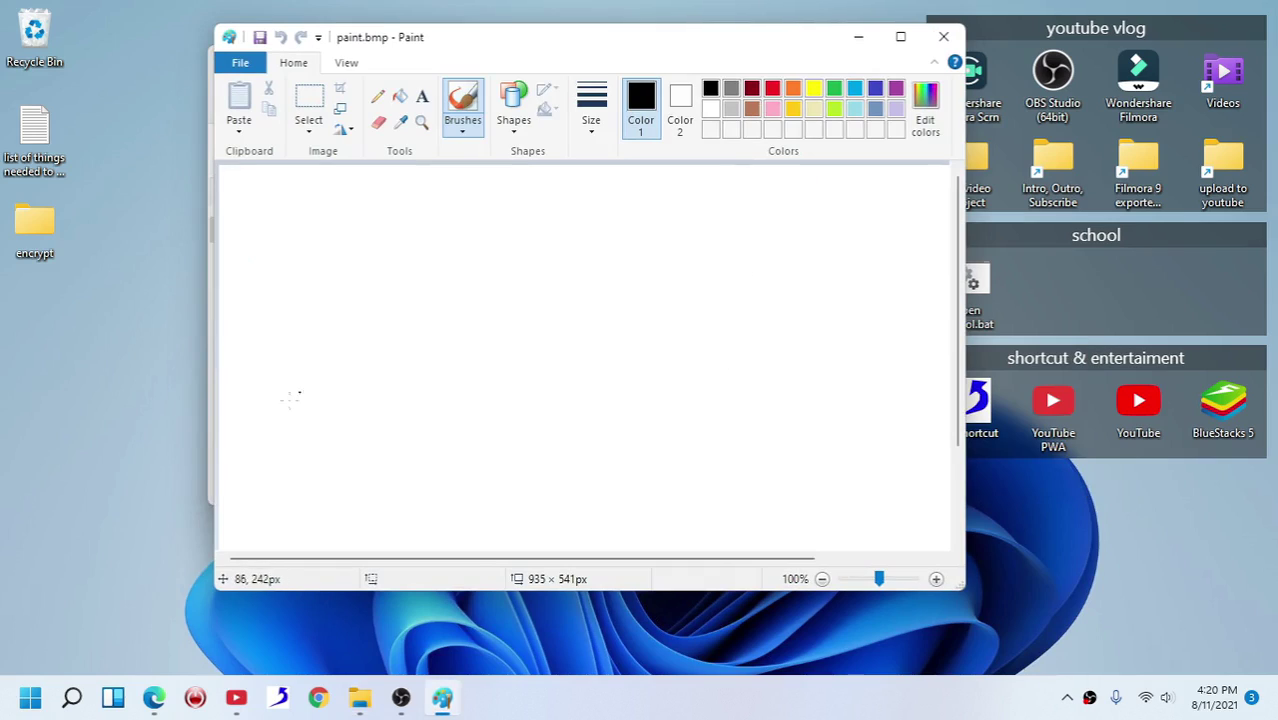
mouse_move(280, 398)
left_mouse_down()
mouse_move(551, 259)
mouse_move(470, 370)
mouse_move(787, 513)
mouse_move(808, 168)
left_mouse_up()
left_click_drag(654, 166, 676, 478)
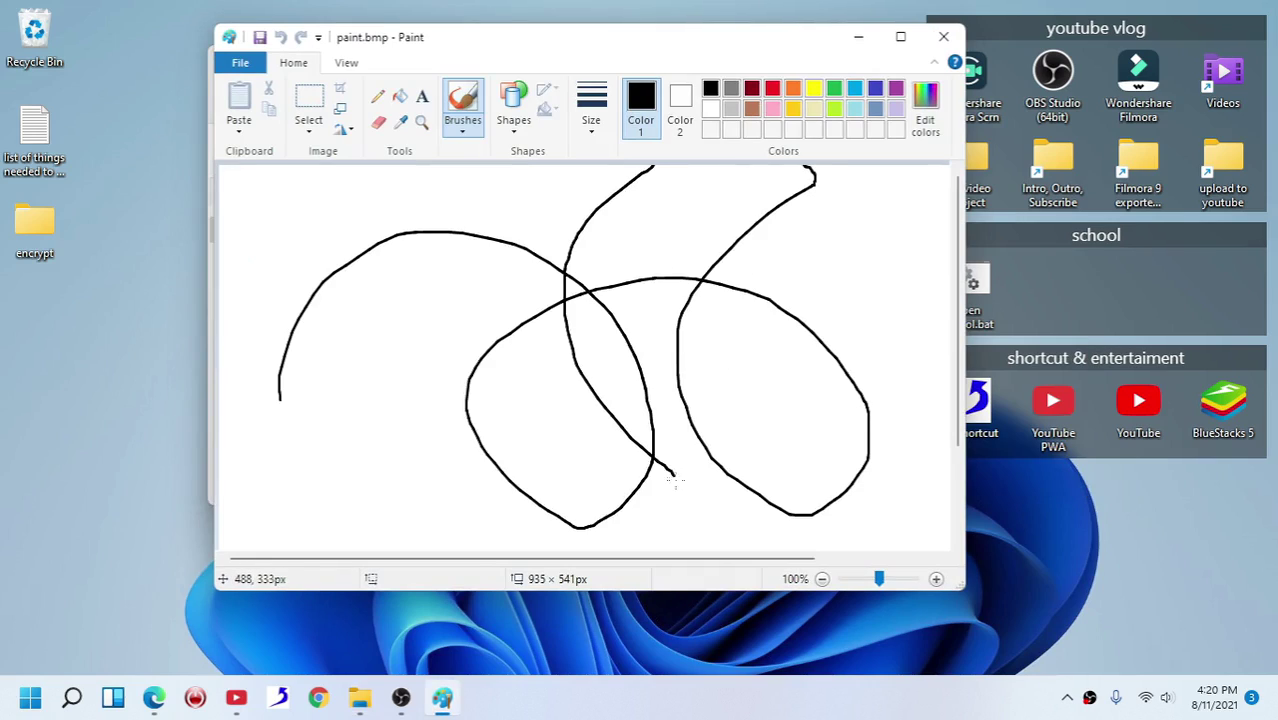
left_click(259, 37)
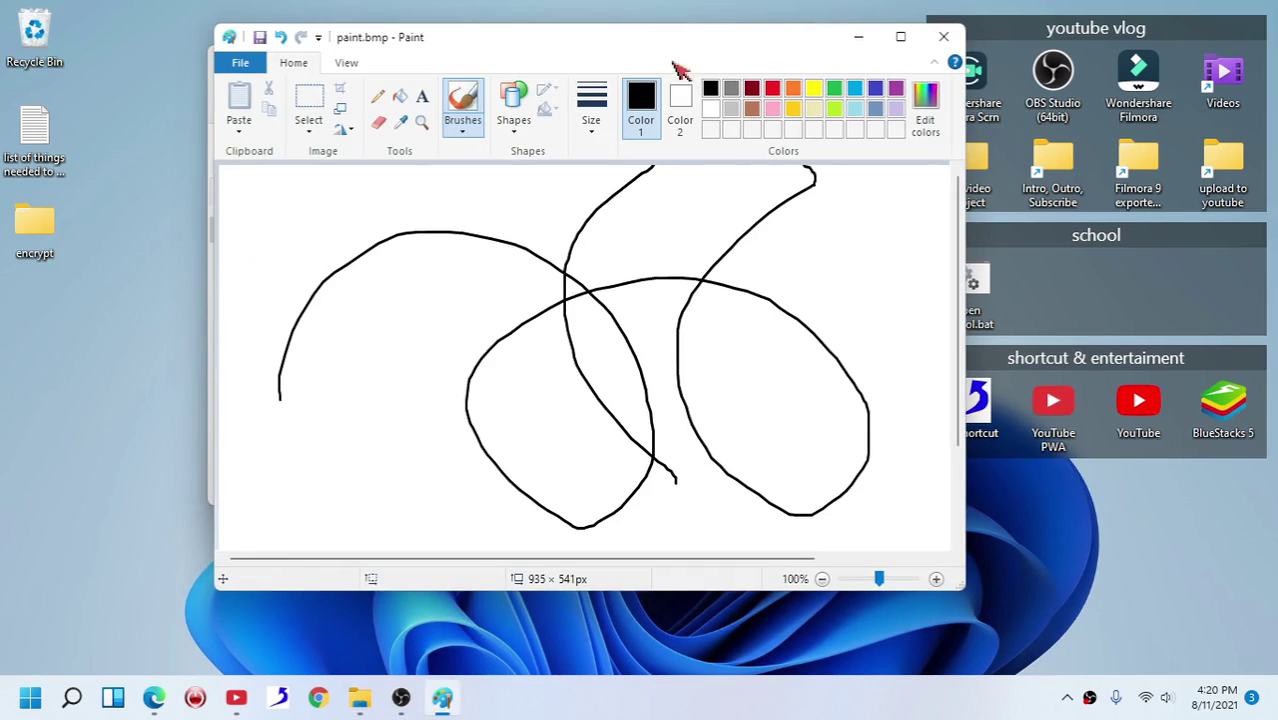
left_click(943, 37)
left_click(805, 494)
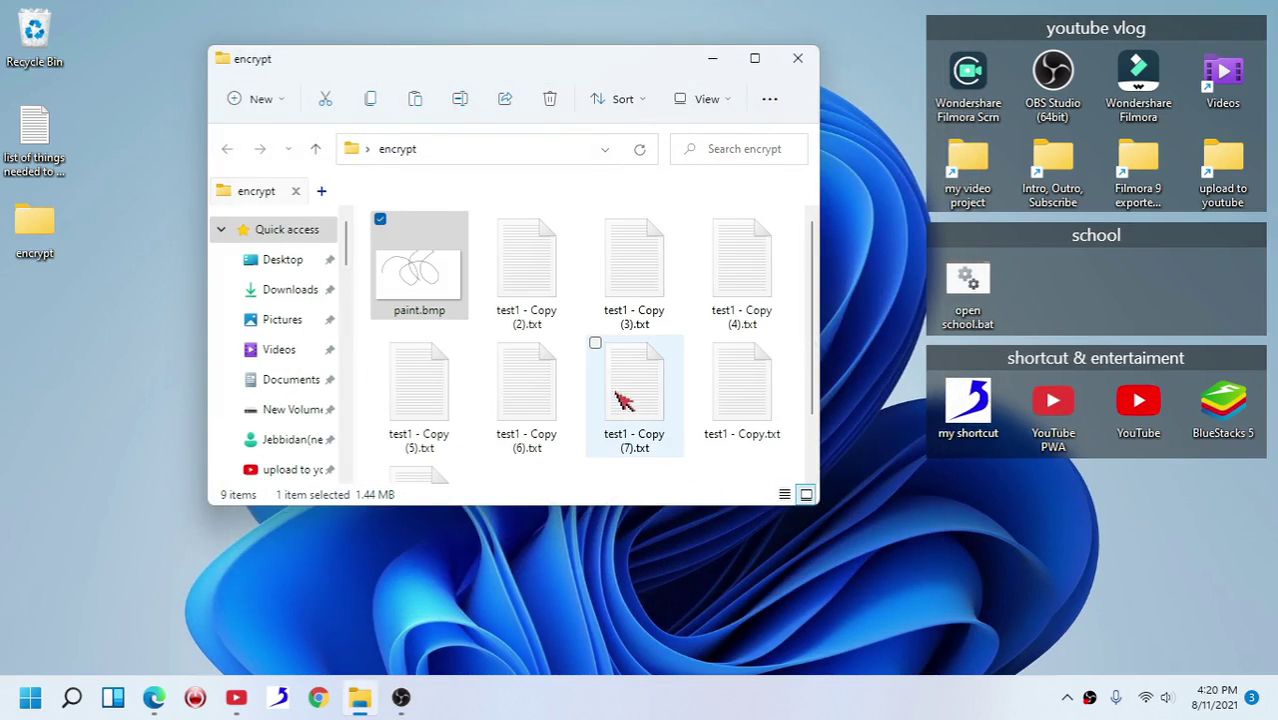
- Paste five copies of paint.bmp and start editing paint - Copy (3).bmp's extension
left_click(415, 99)
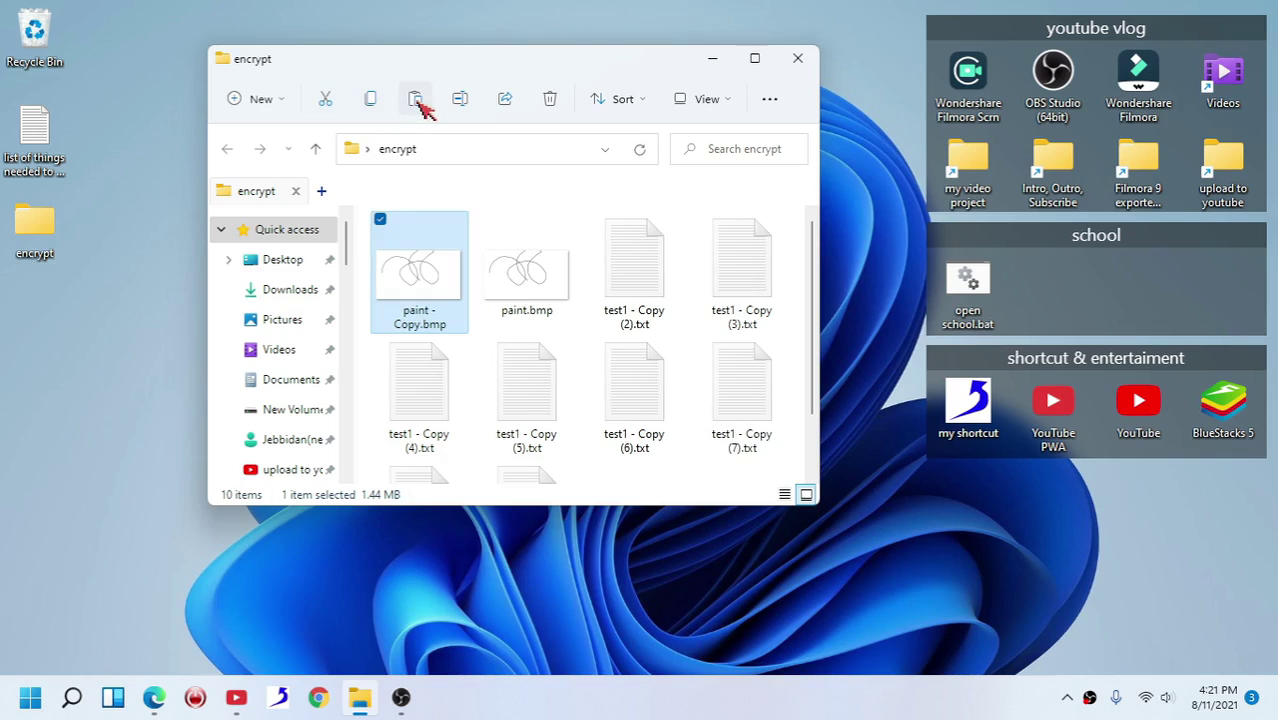
key("ctrl+v")
key("ctrl+v")
key("ctrl+v")
key("ctrl+v")
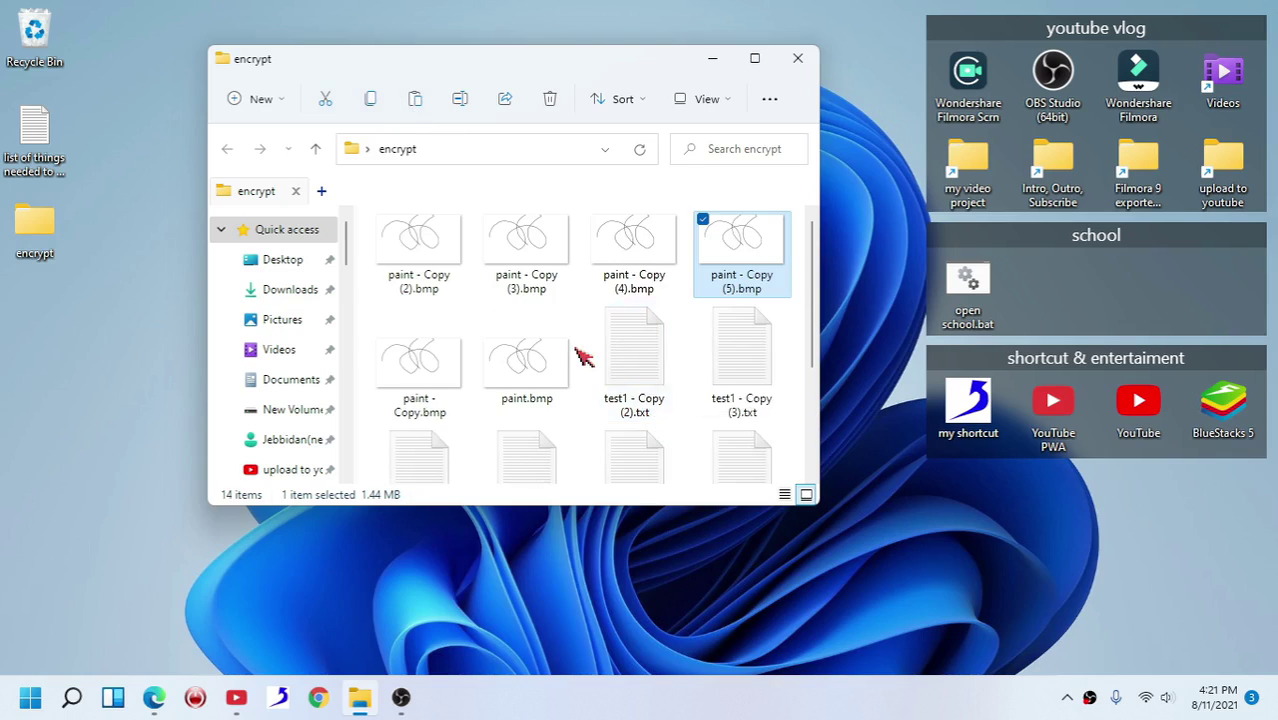
right_click(512, 242)
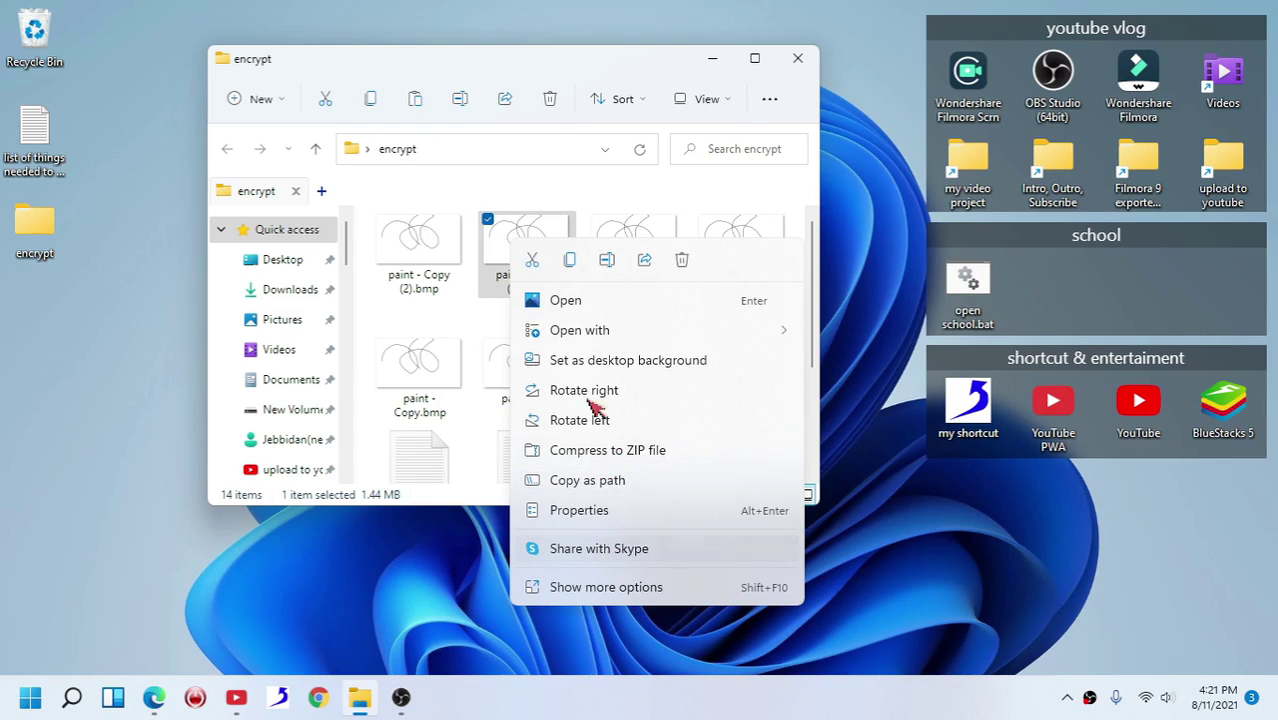
left_click(606, 259)
left_click(553, 303)
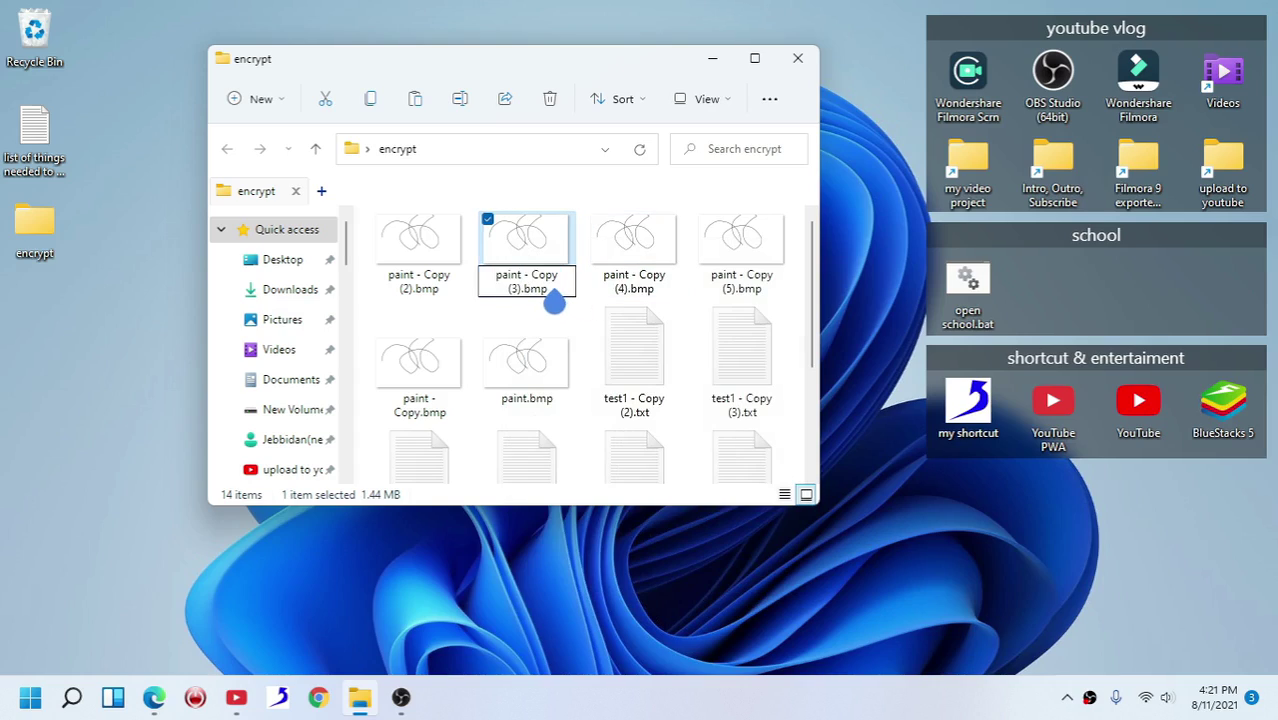
- Change paint - Copy (3) and paint - Copy (4) from .bmp to .png
type("png")
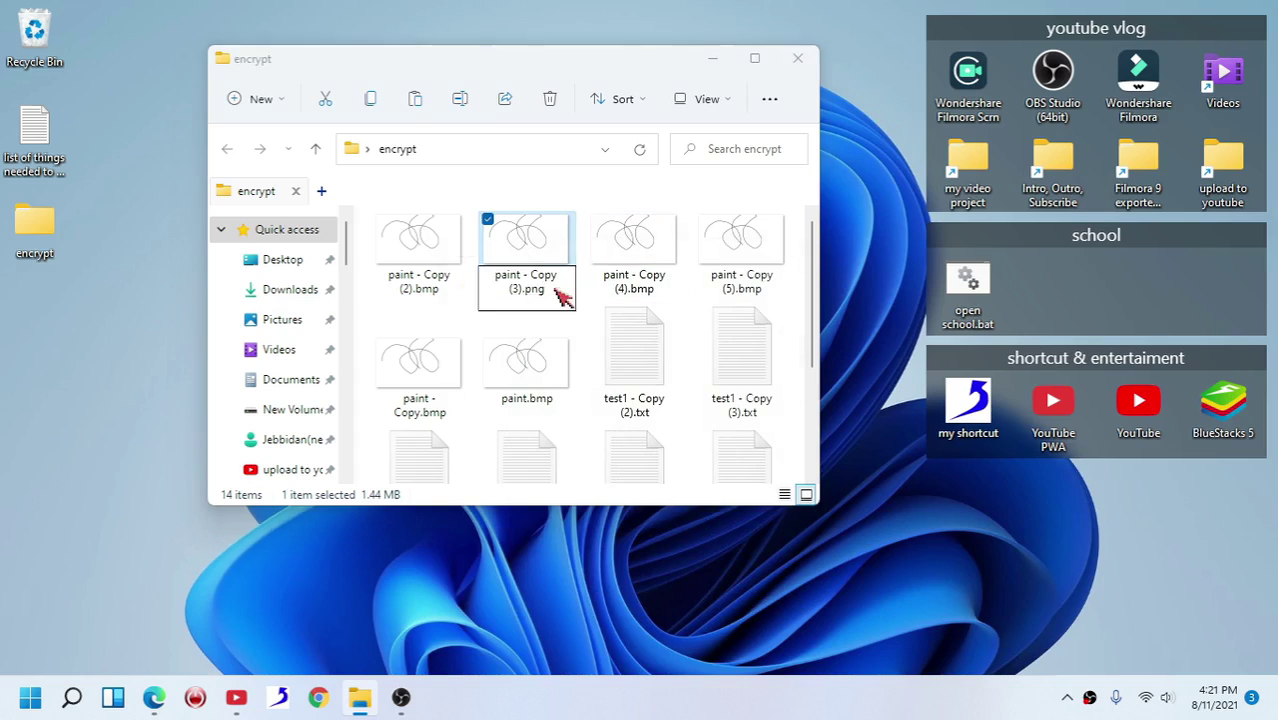
key("Return")
key("Return")
key("Right")
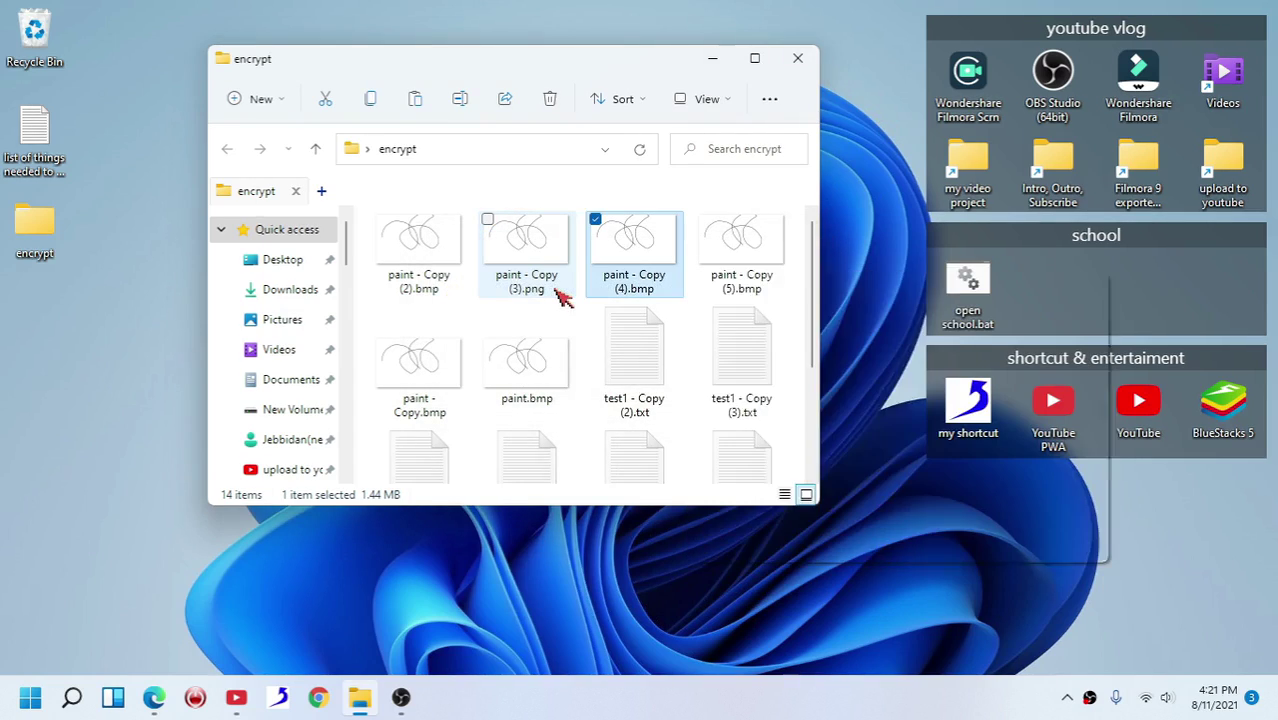
key("shift+F10")
key("Up")
key("Up")
key("Return")
key("Right")
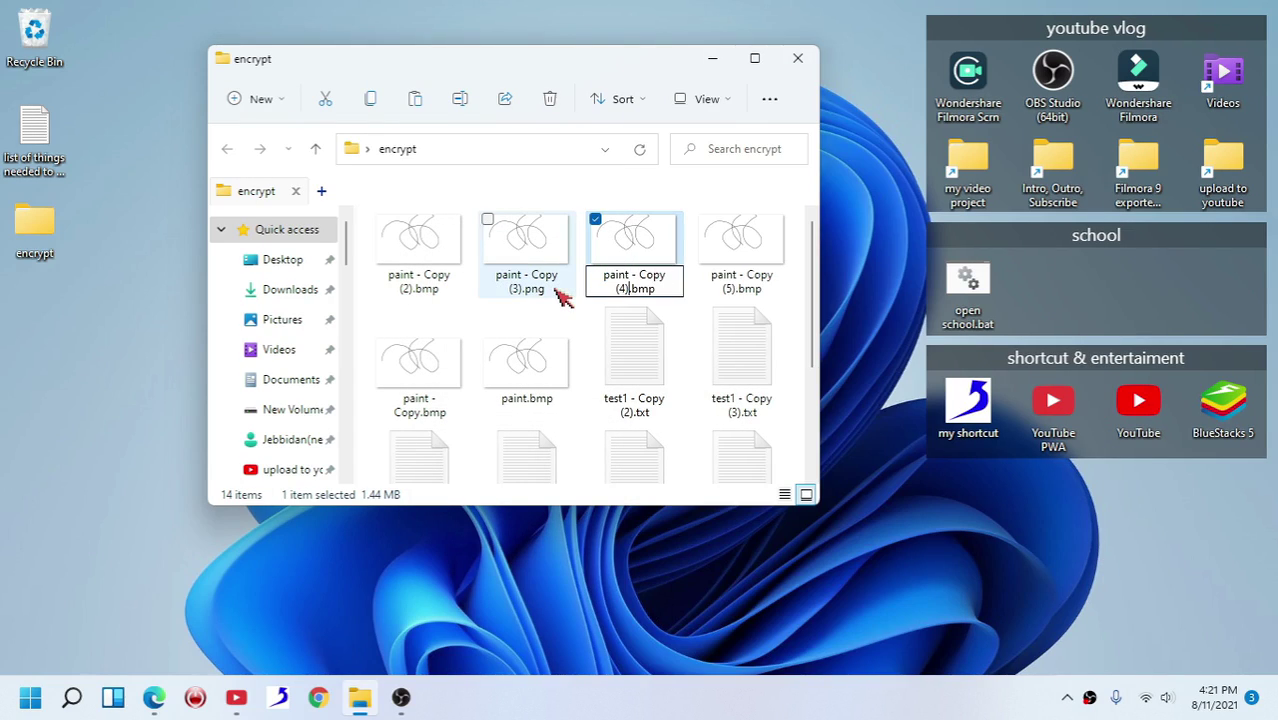
type("png")
key("Return")
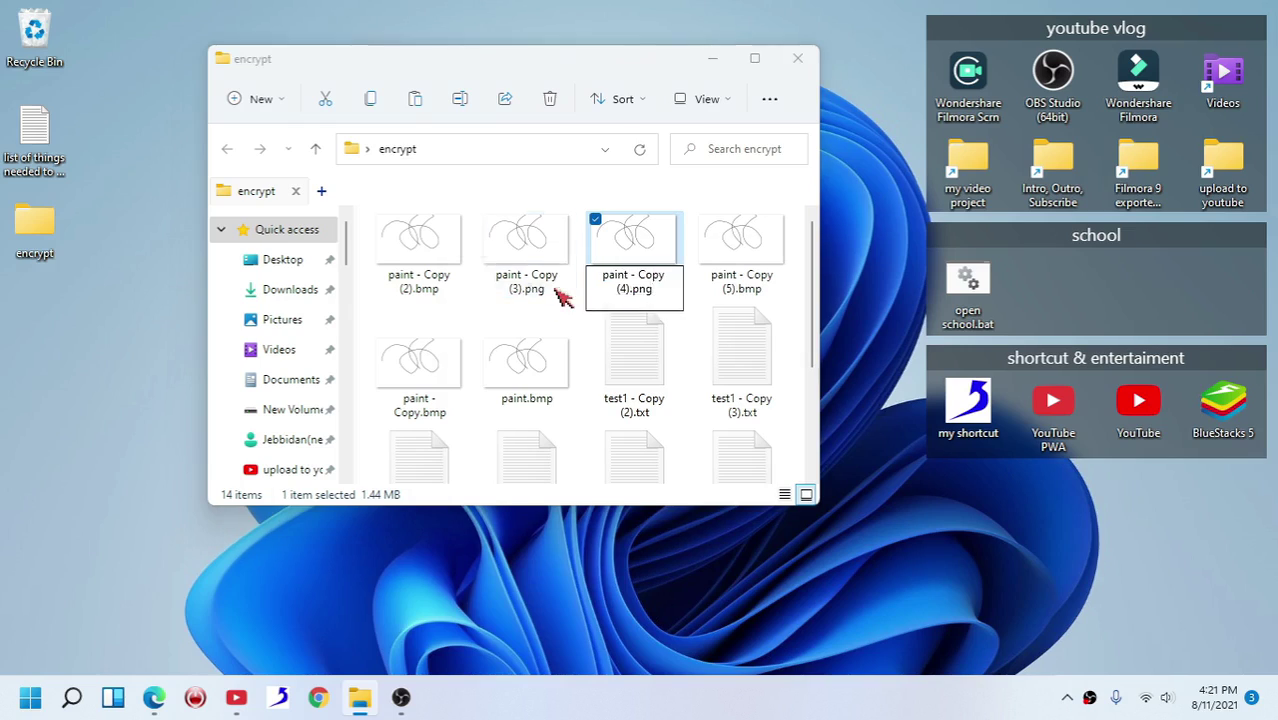
key("Return")
- Rename paint - Copy (5).bmp to .png, accepting the extension-change warning
key("Right")
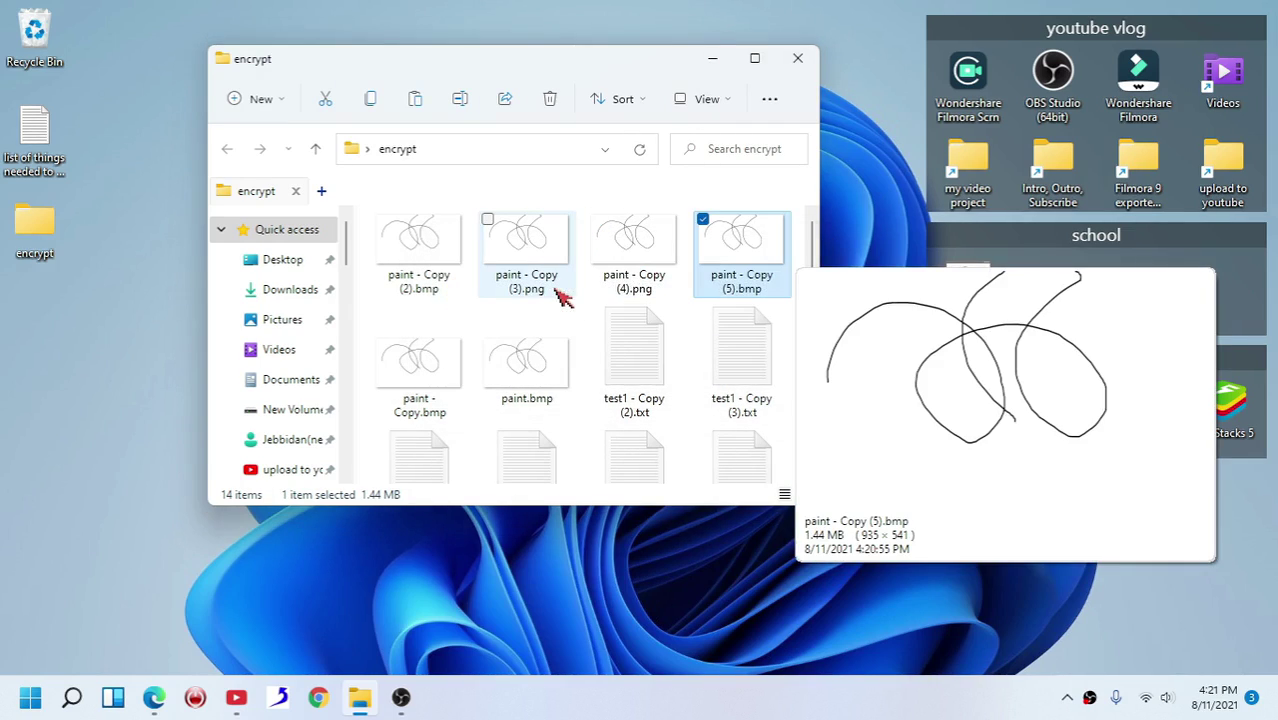
key("shift+F10")
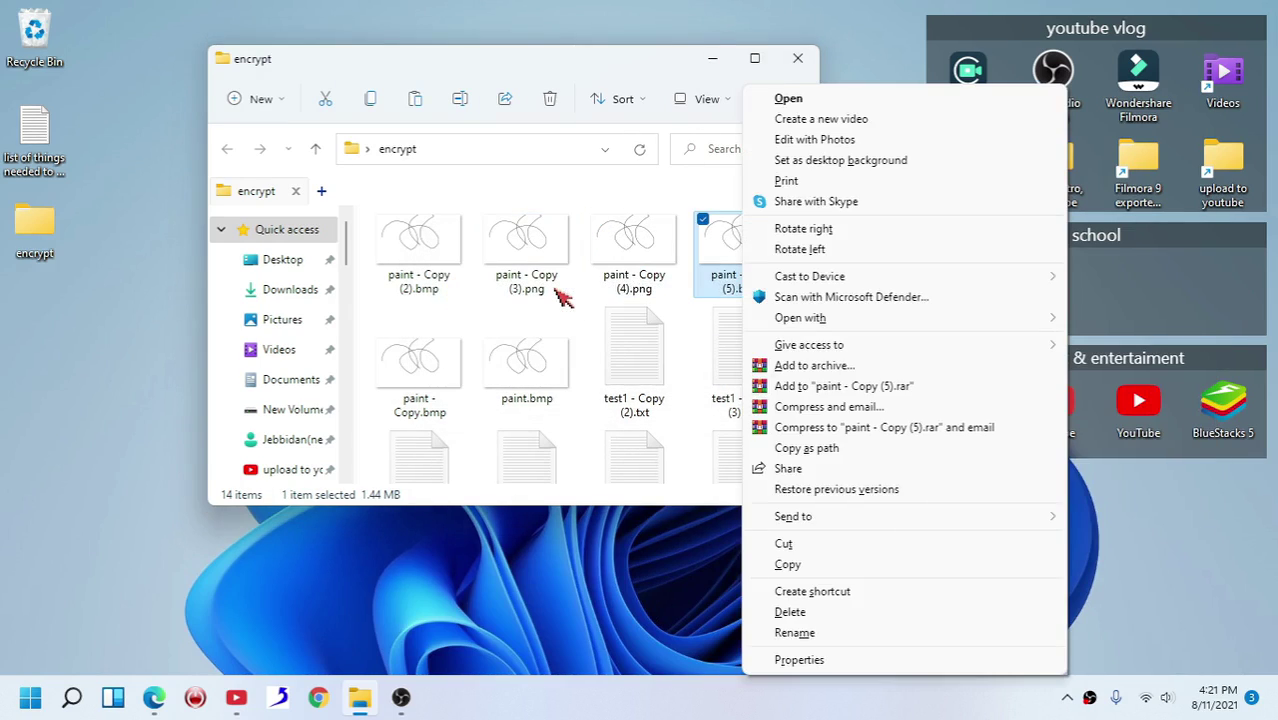
key("Up")
key("Up")
key("Return")
key("Right")
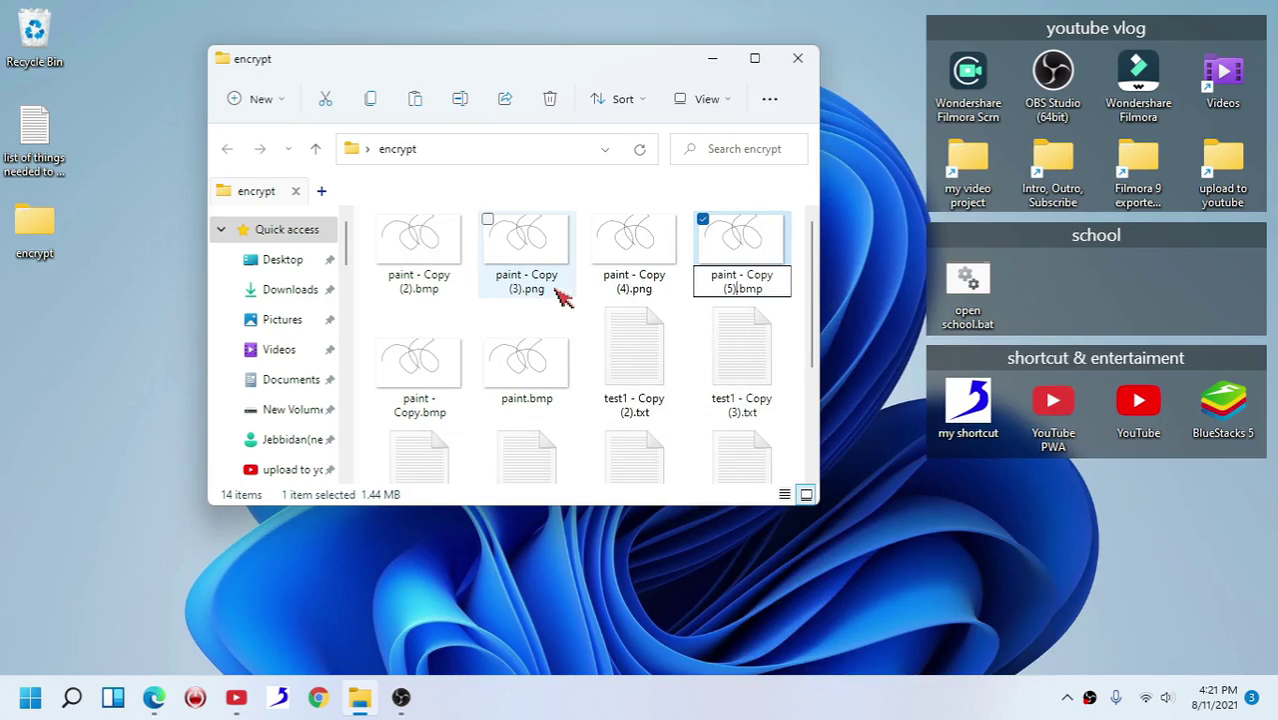
type("png")
key("Return")
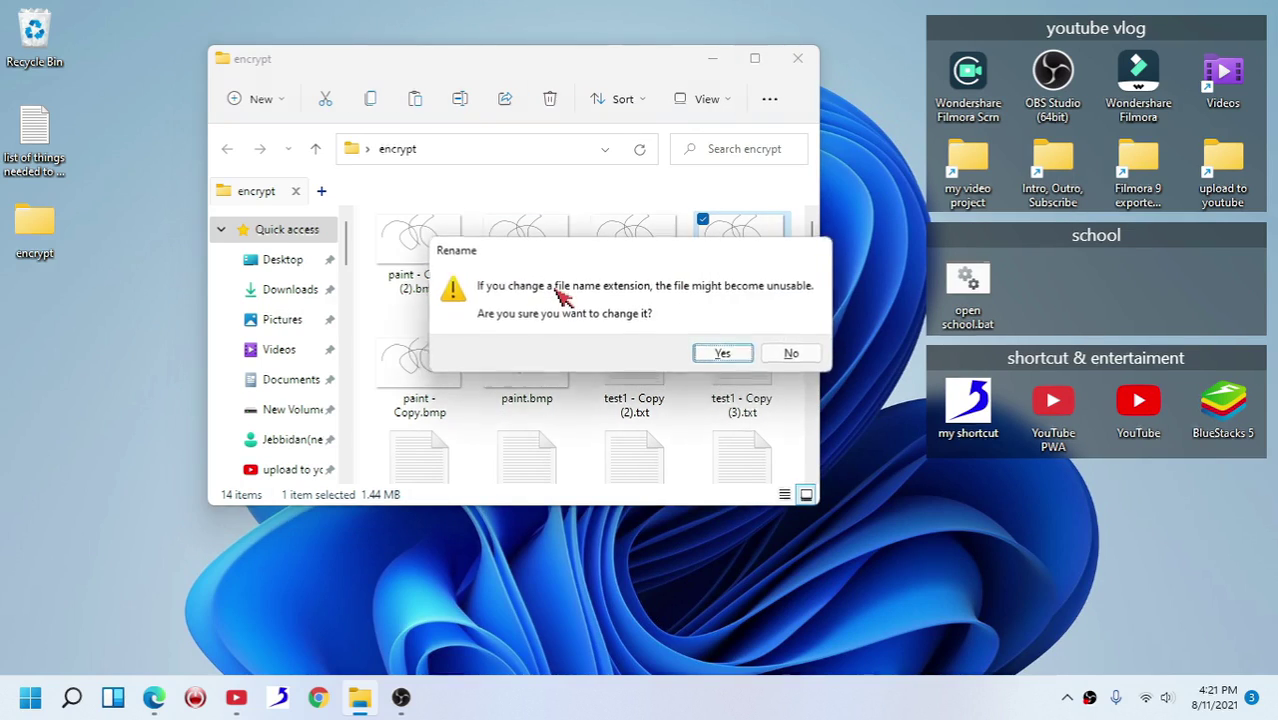
key("Return")
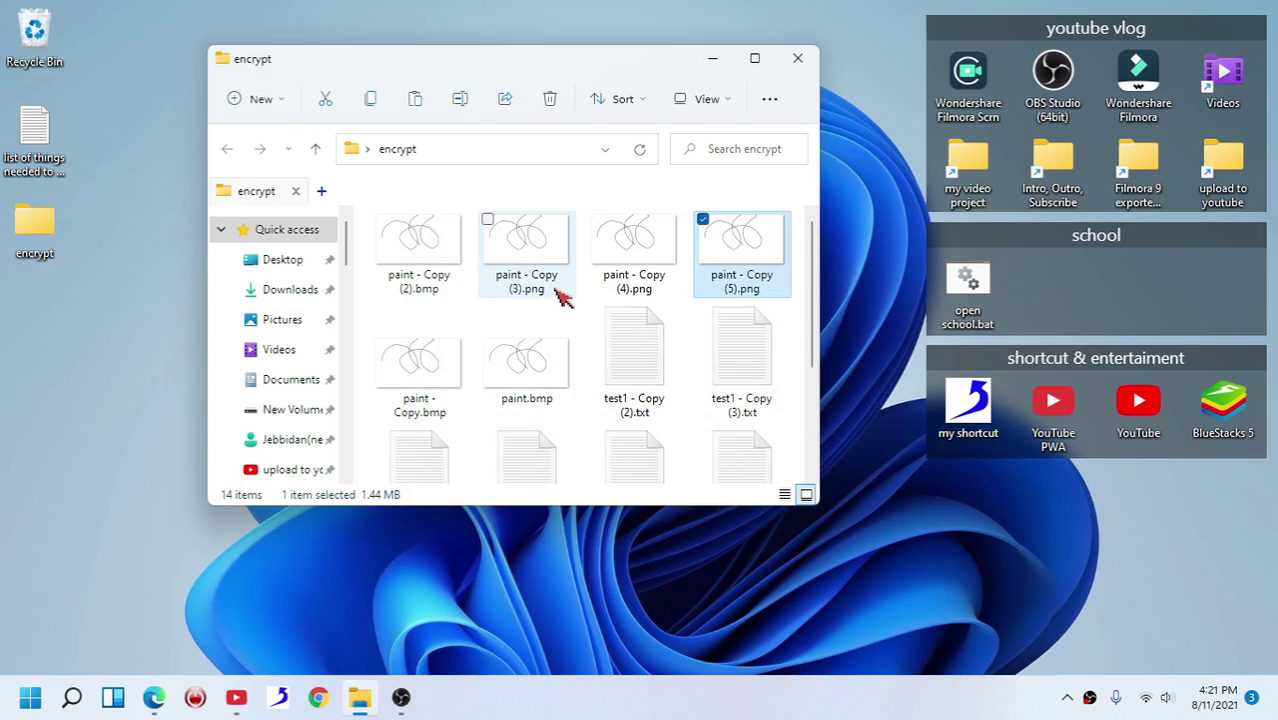
- Check paint - Copy (3).png, then clear the selection and open the folder background menu
left_click(540, 252)
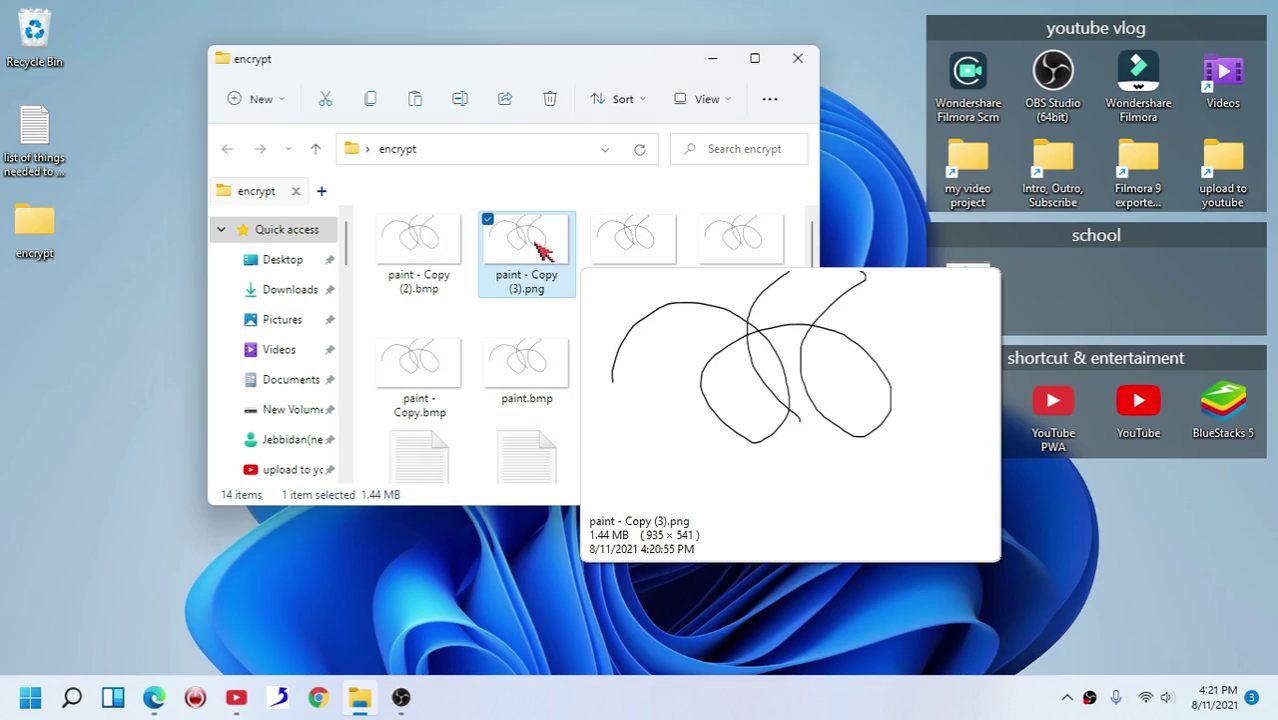
right_click(540, 252)
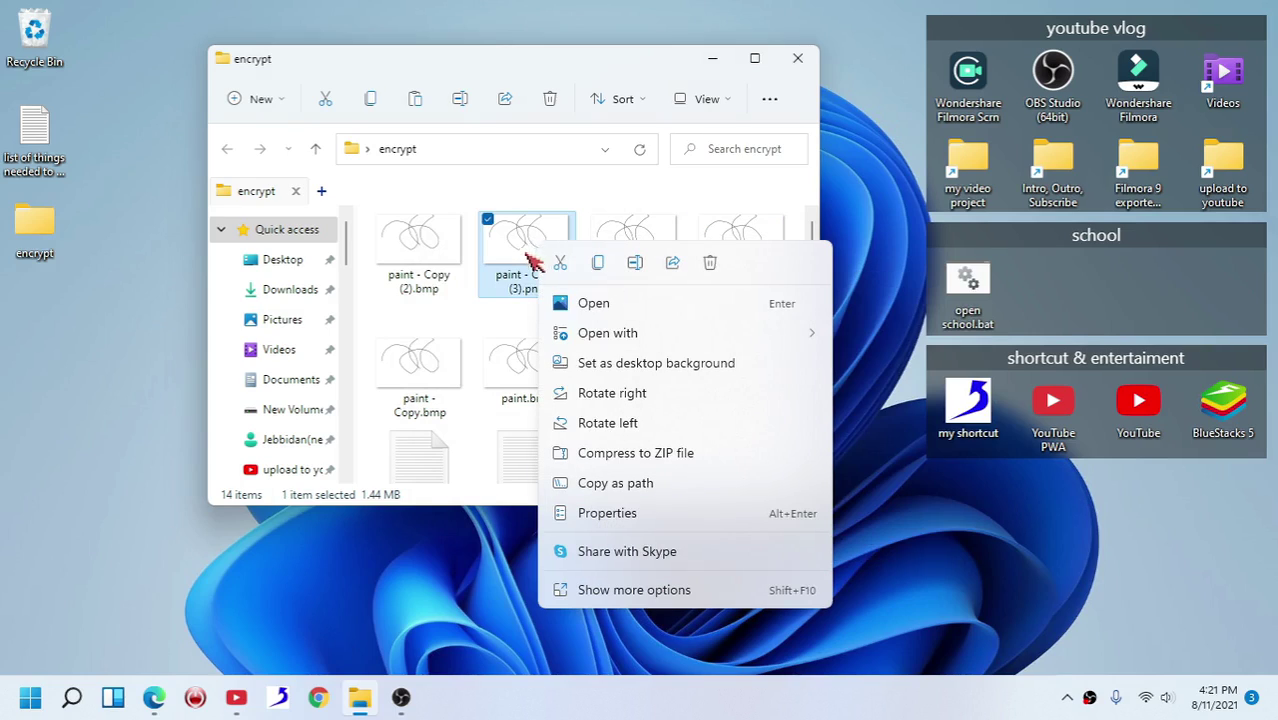
left_click(478, 280)
scroll(650, 354, "down", 3)
left_click(642, 456)
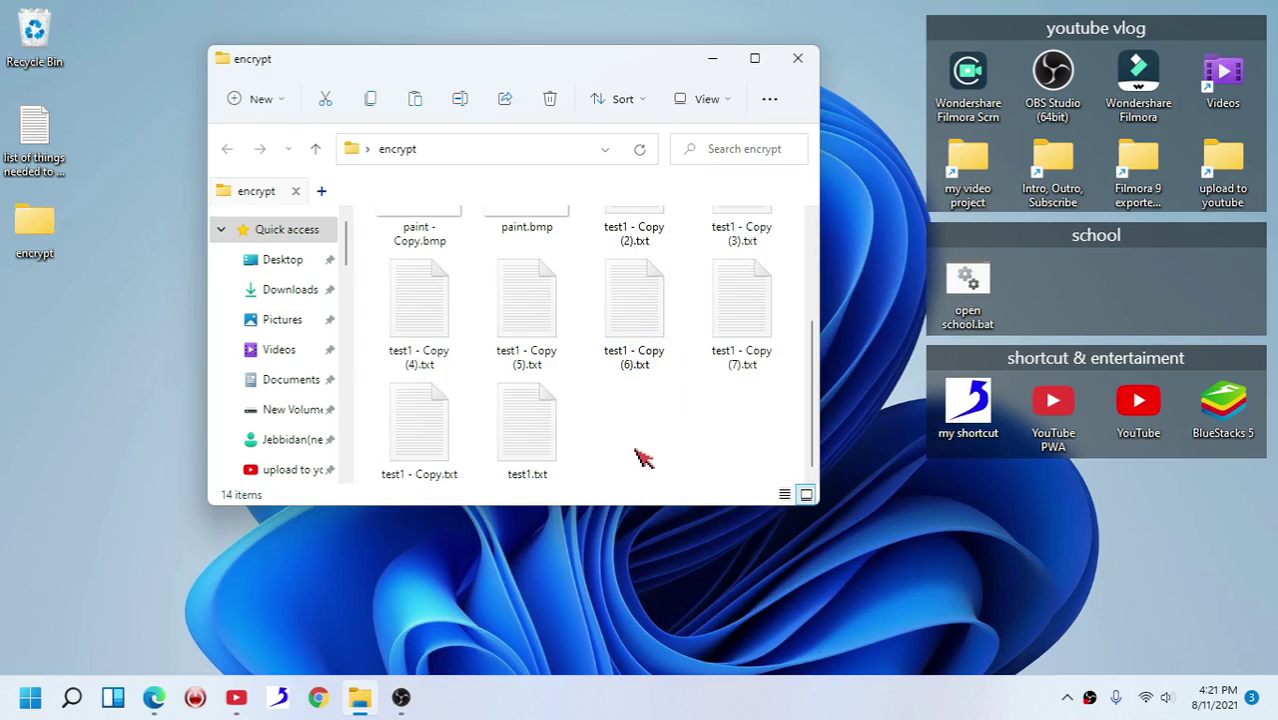
right_click(642, 456)
- Create a blank Word document named test.docx and paste a duplicate copy
mouse_move(762, 330)
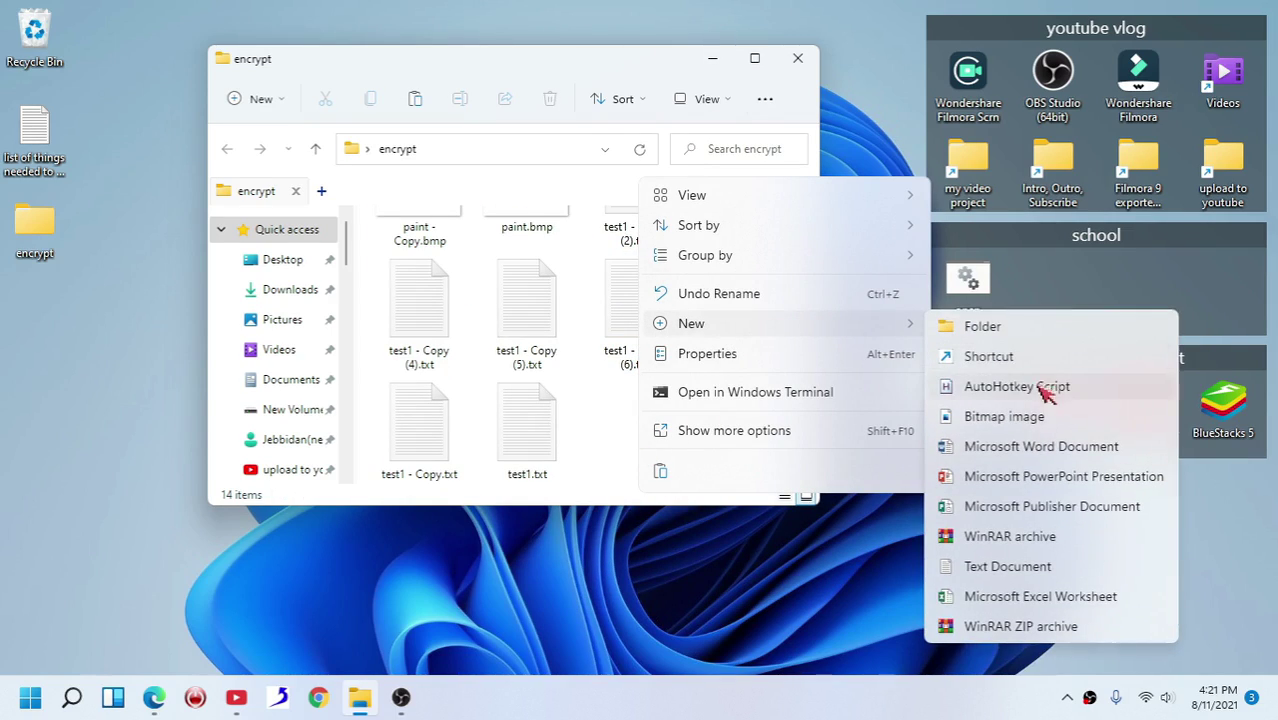
left_click(1021, 448)
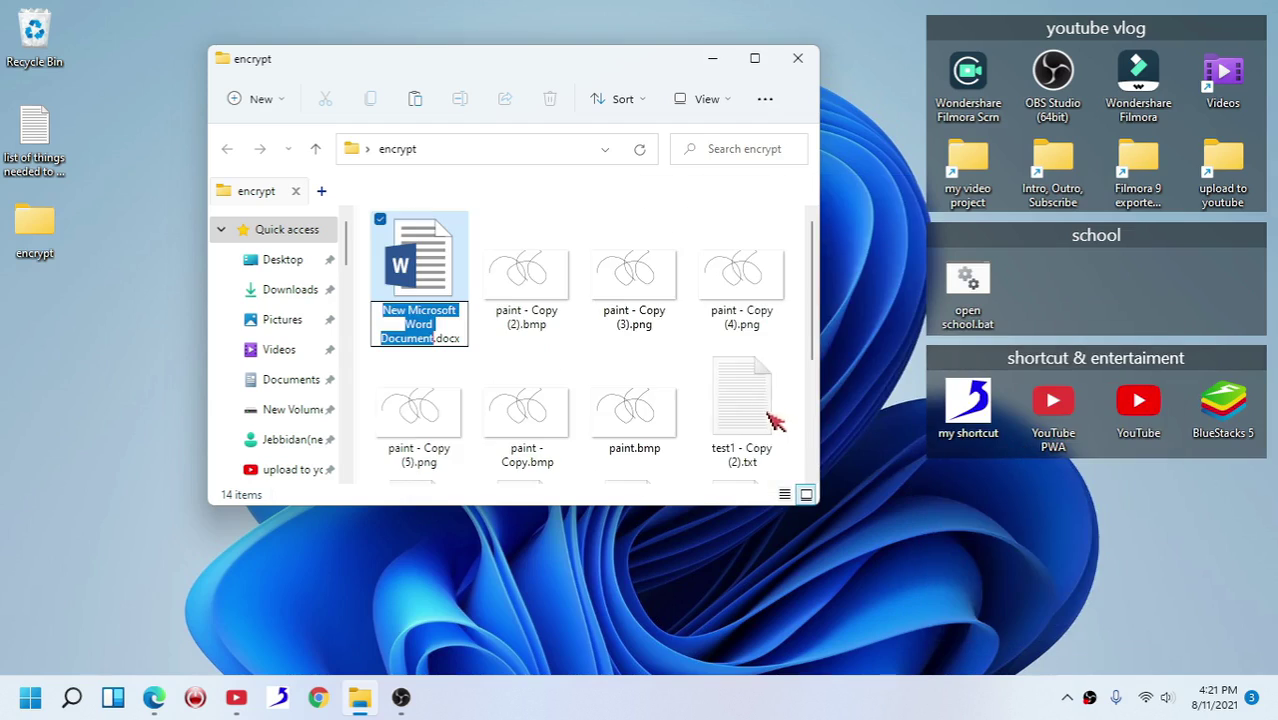
type("test")
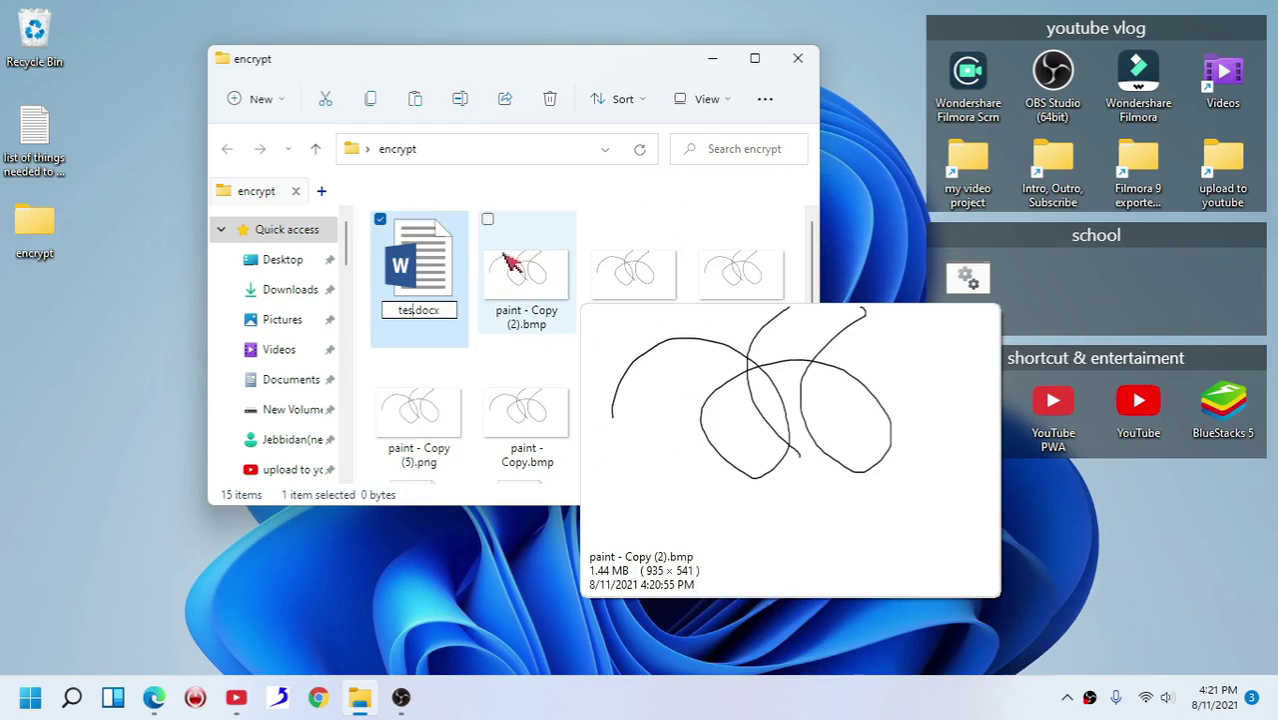
key("Return")
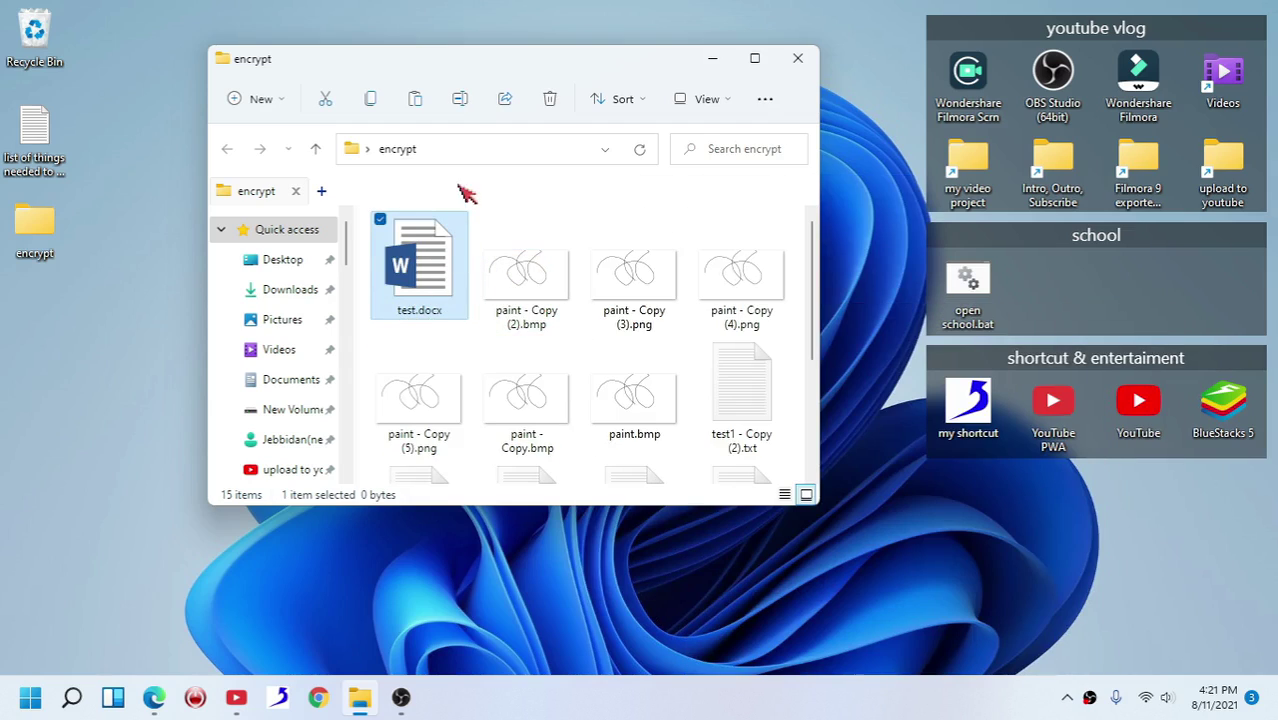
left_click(370, 98)
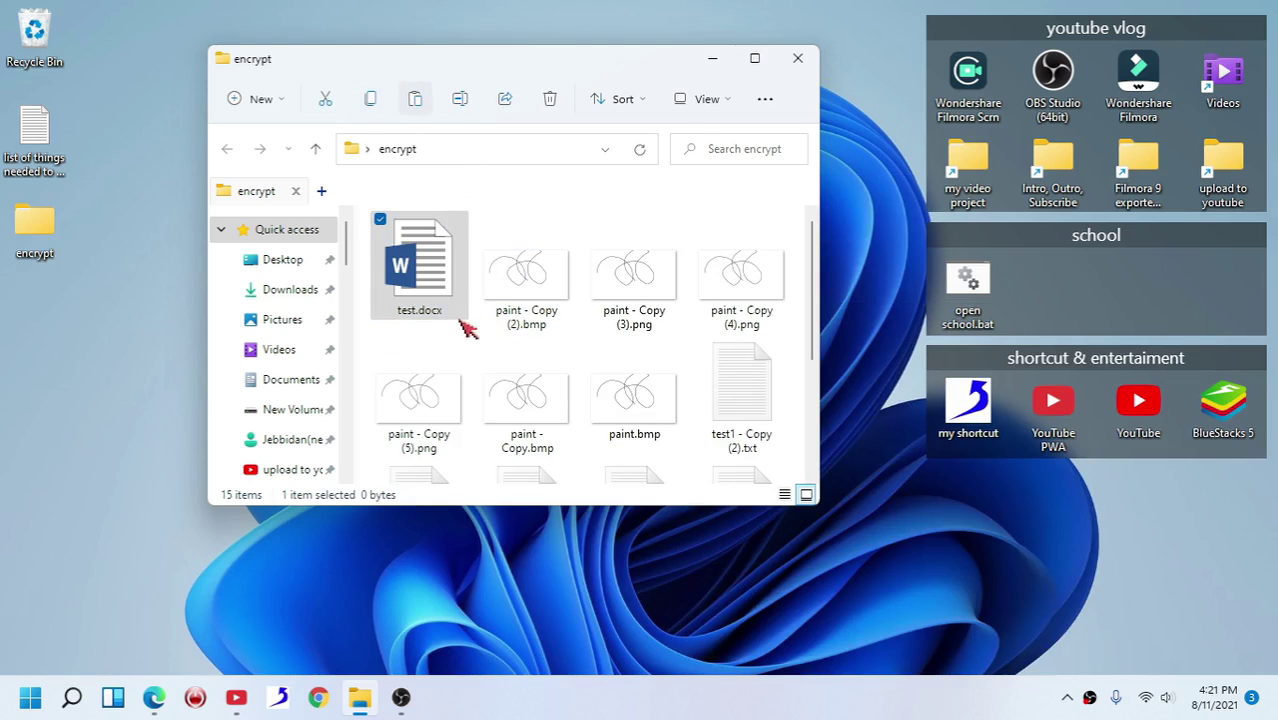
key("ctrl+v")
- Create a blank Excel worksheet named test.xlsx and copy it
right_click(370, 322)
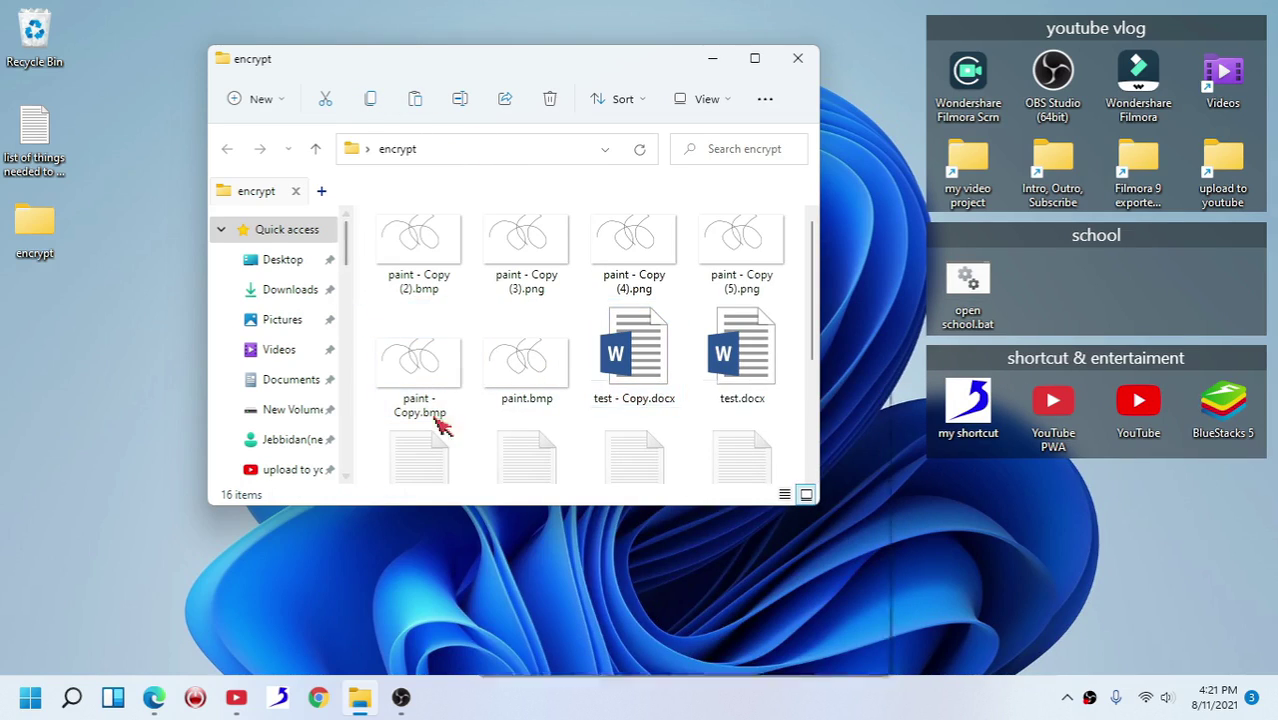
mouse_move(591, 505)
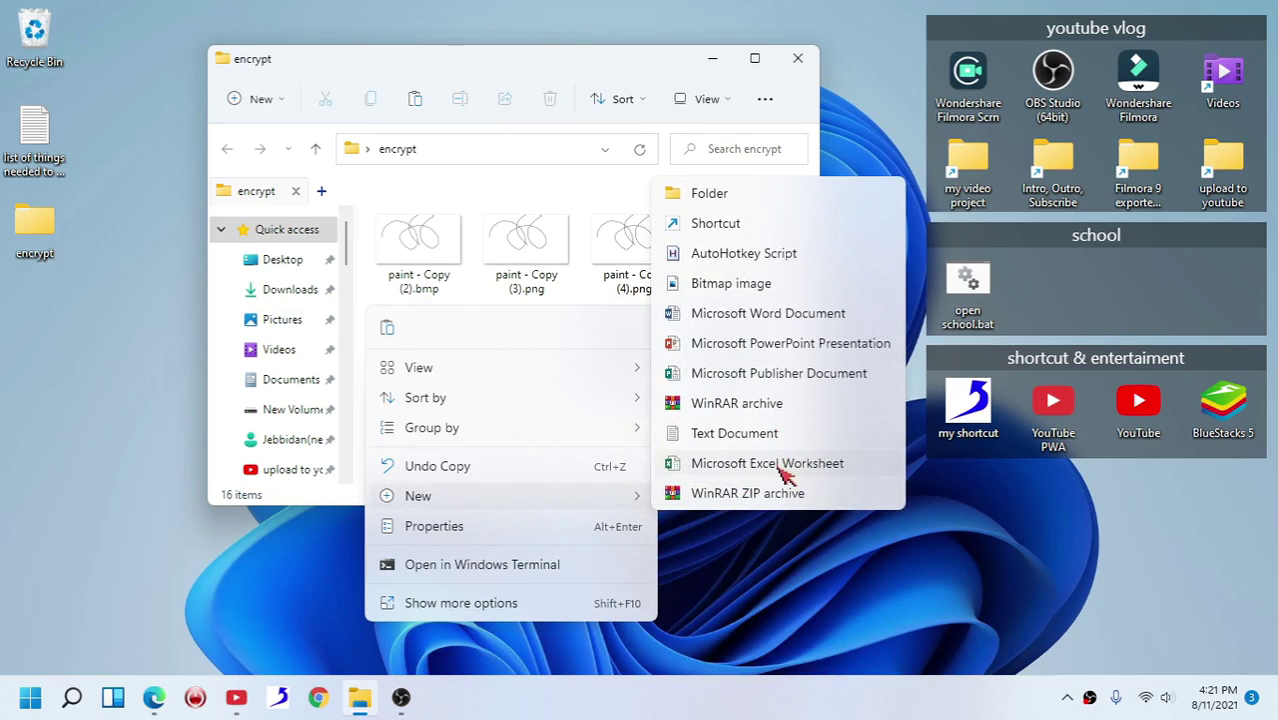
left_click(782, 470)
type("test.xlsx")
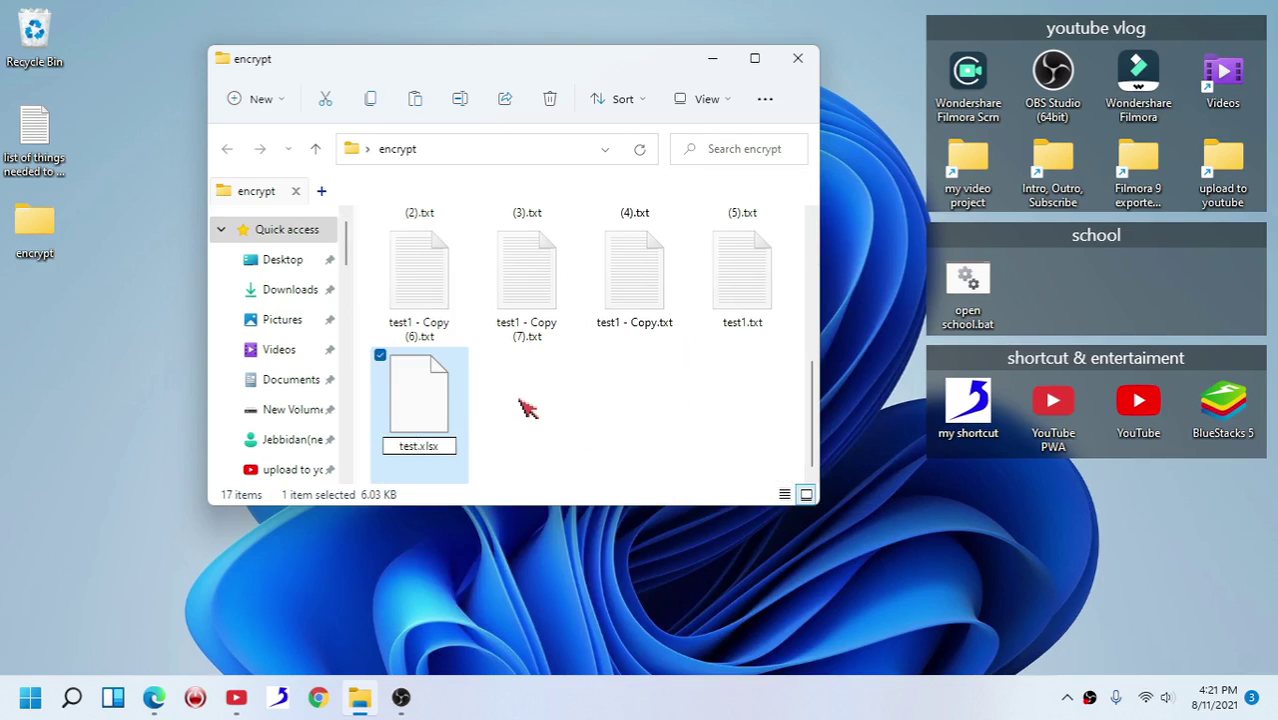
key("Return")
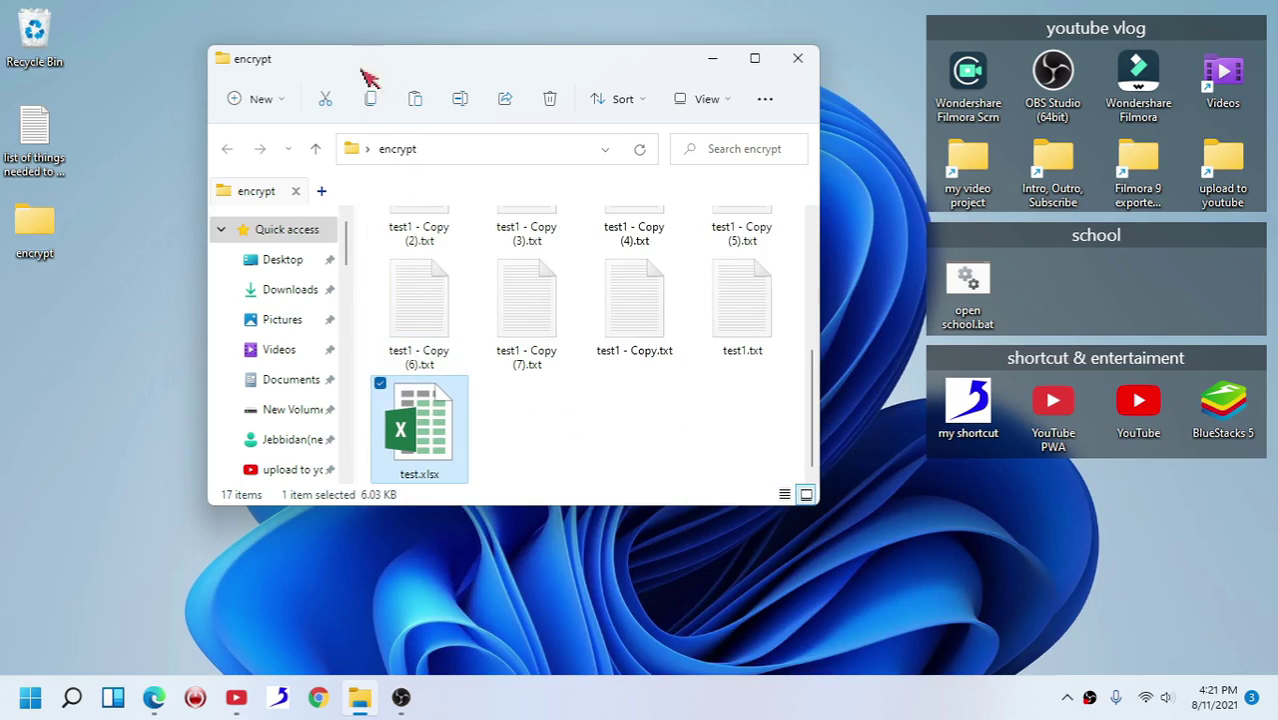
left_click(370, 98)
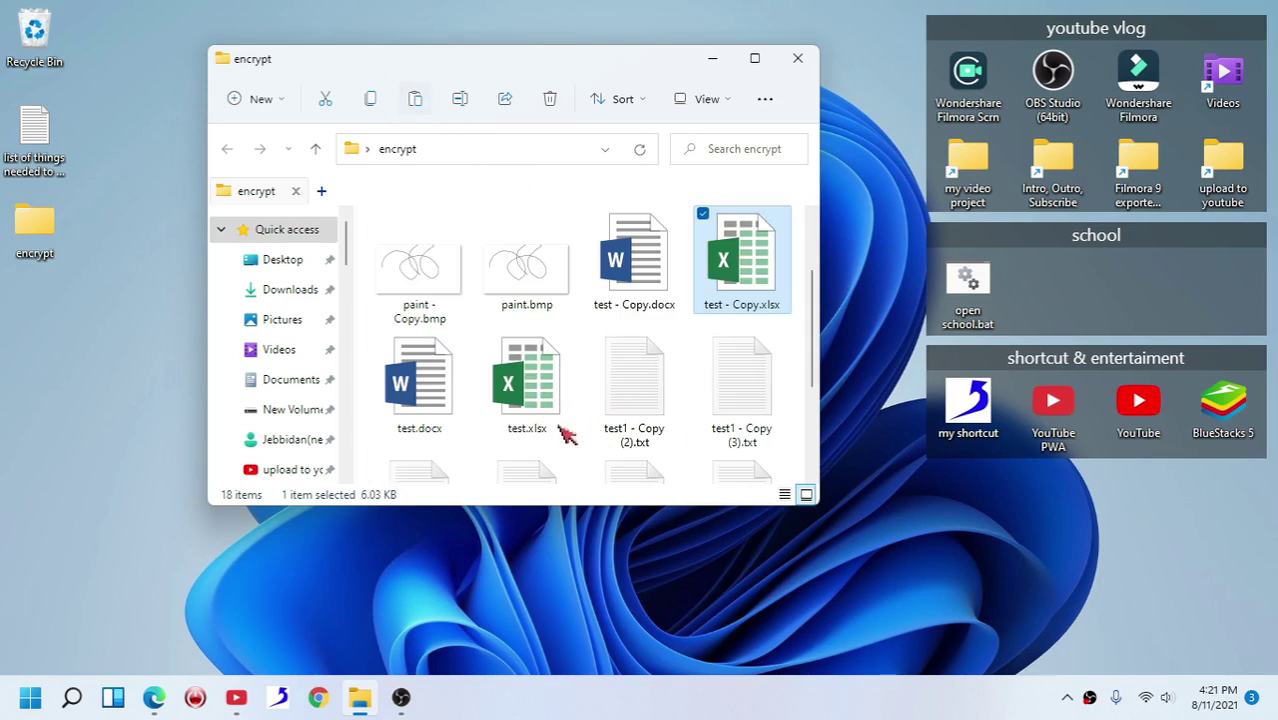
scroll(556, 357, "down", 2)
scroll(557, 362, "up", 2)
scroll(560, 362, "down", 2)
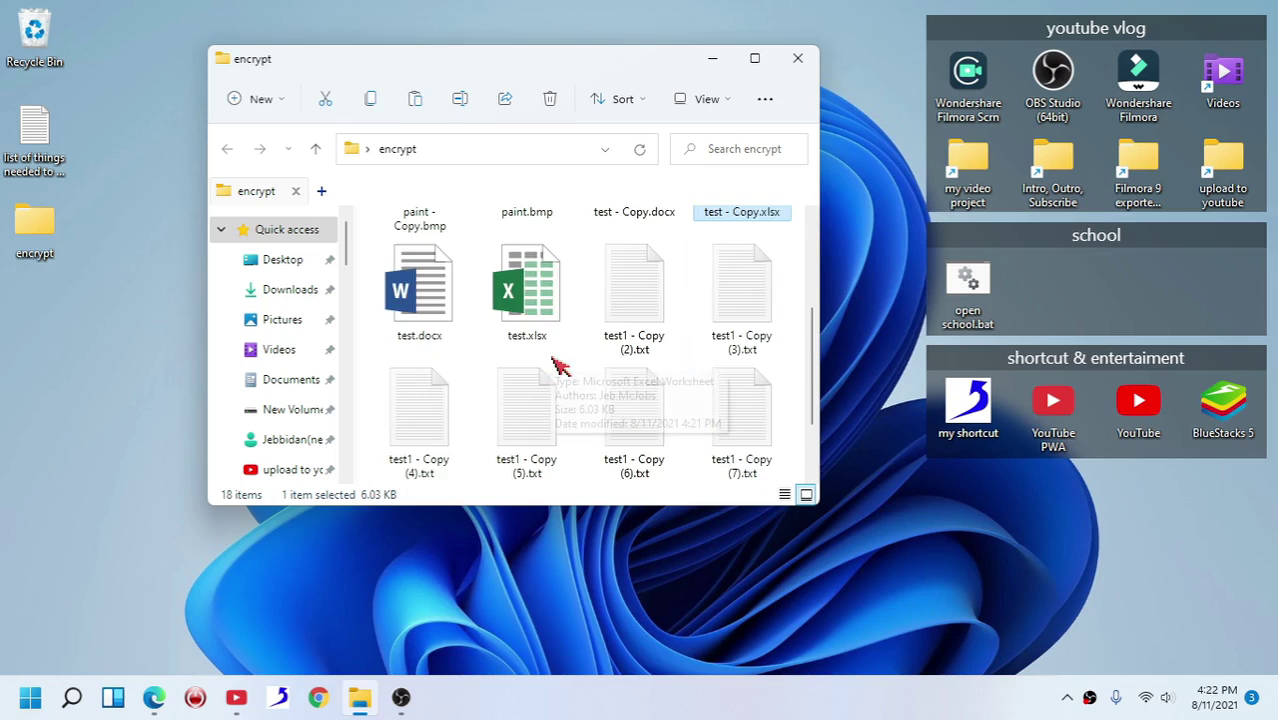
scroll(560, 362, "up", 4)
left_click(370, 316)
- Create a blank PowerPoint presentation named test.pptx and scroll through the folder's files
right_click(364, 310)
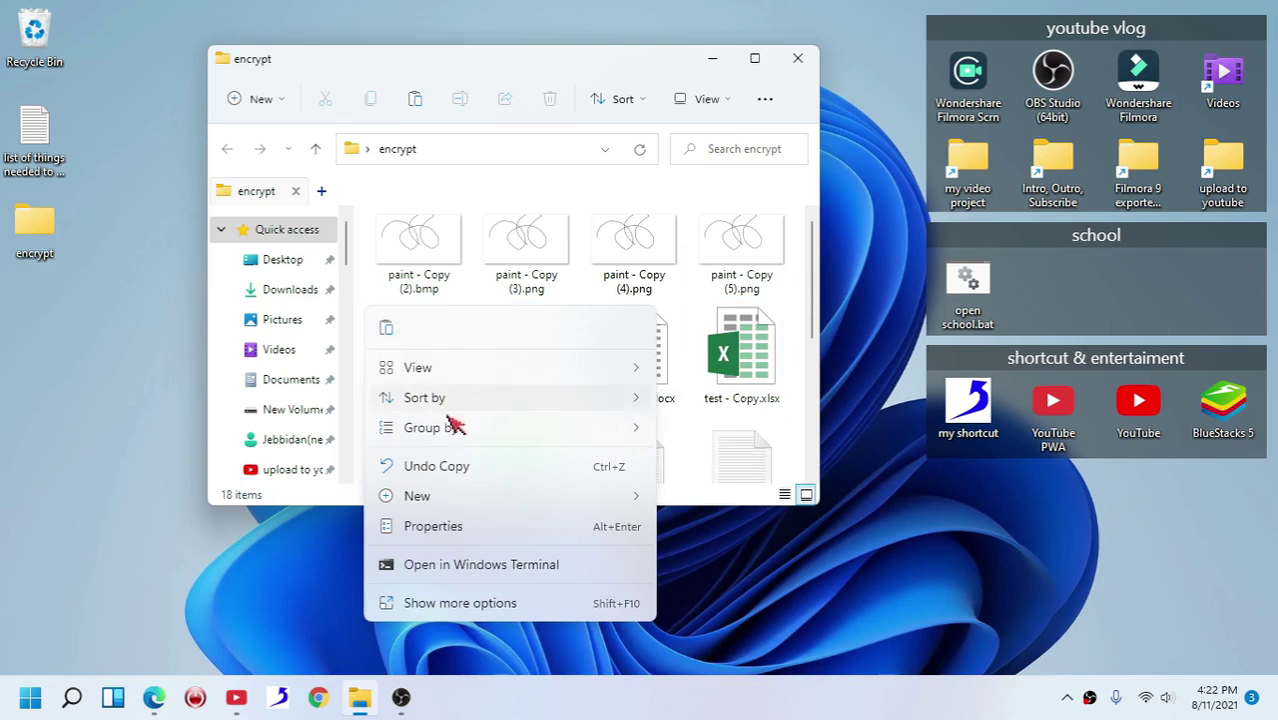
mouse_move(493, 503)
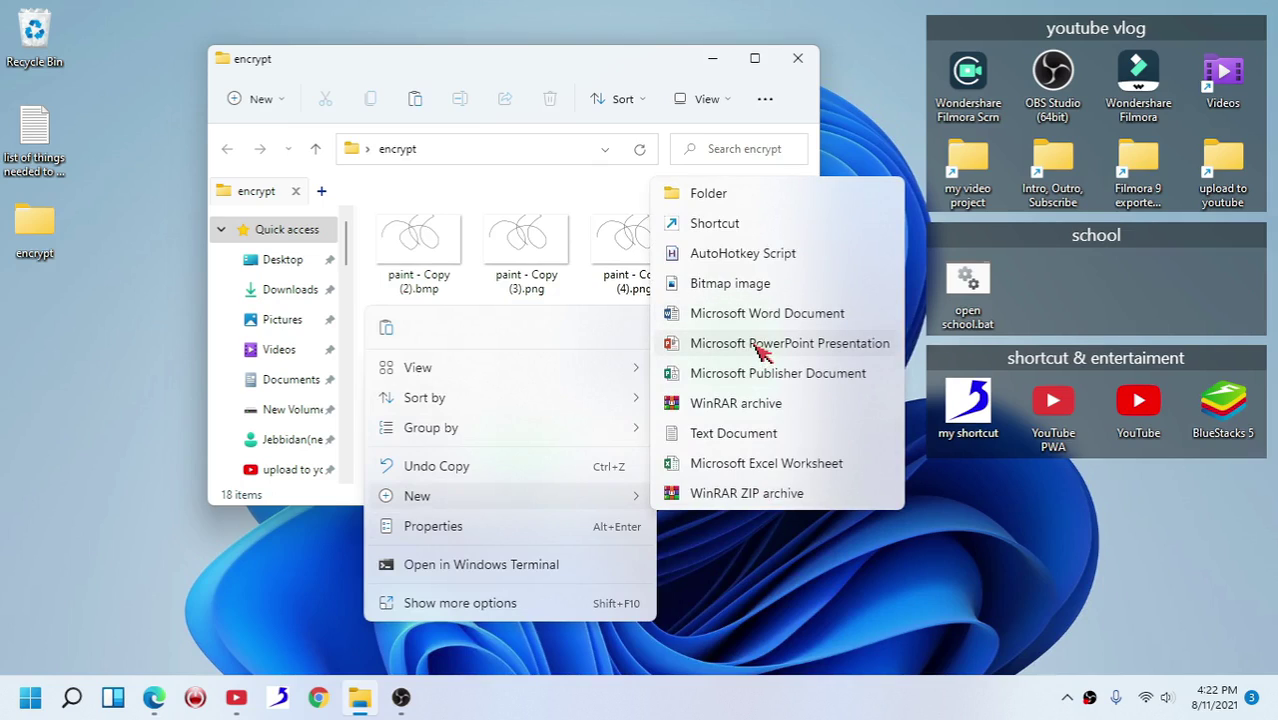
left_click(760, 343)
type("test.pptx")
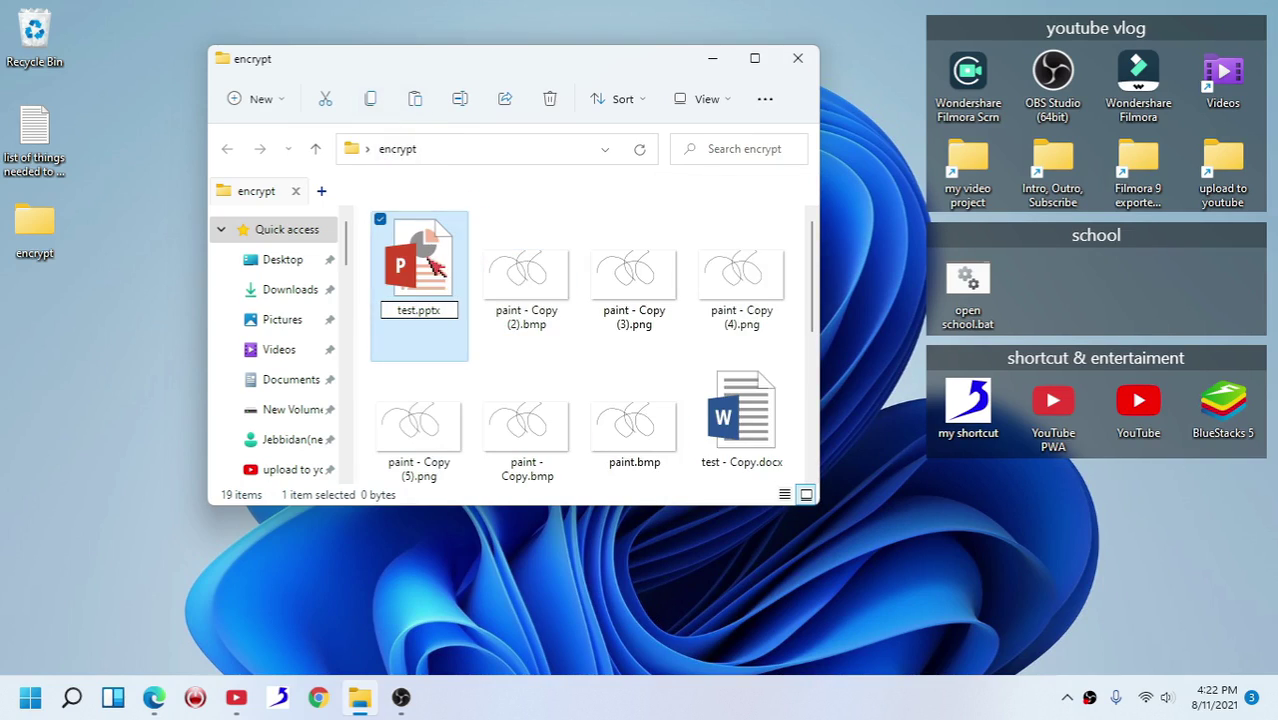
key("Return")
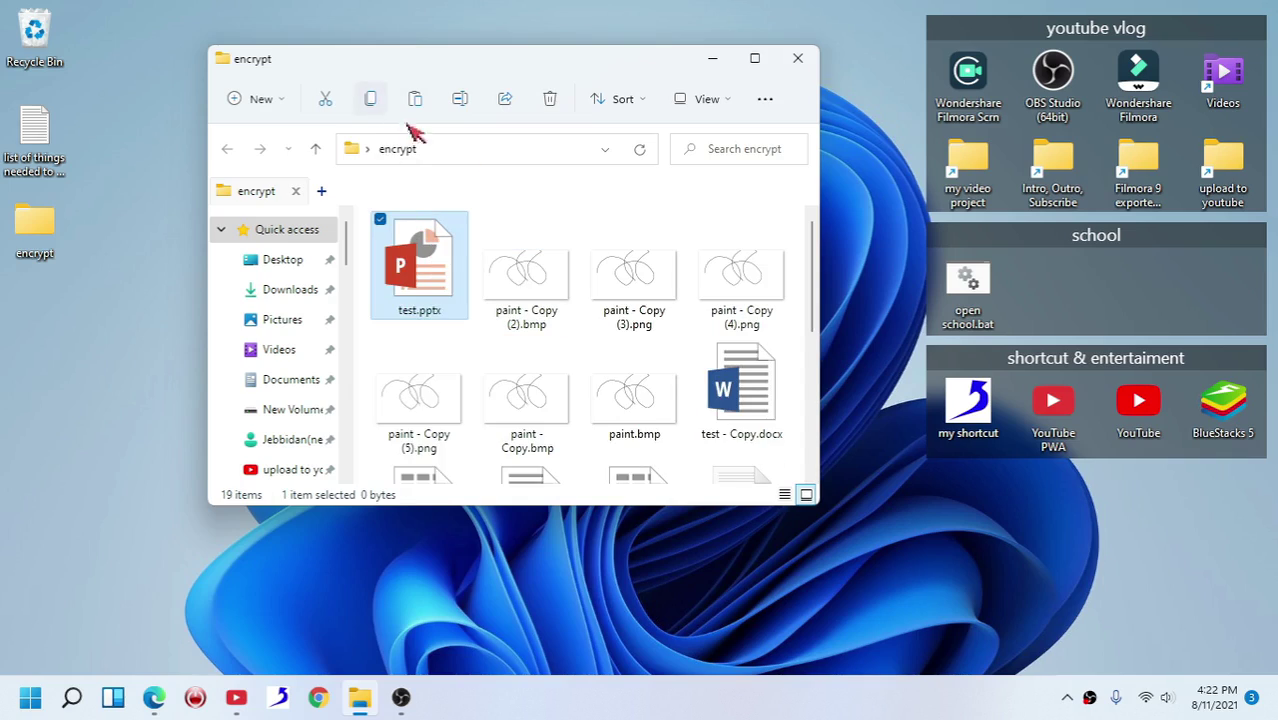
mouse_move(485, 303)
scroll(596, 320, "down", 3)
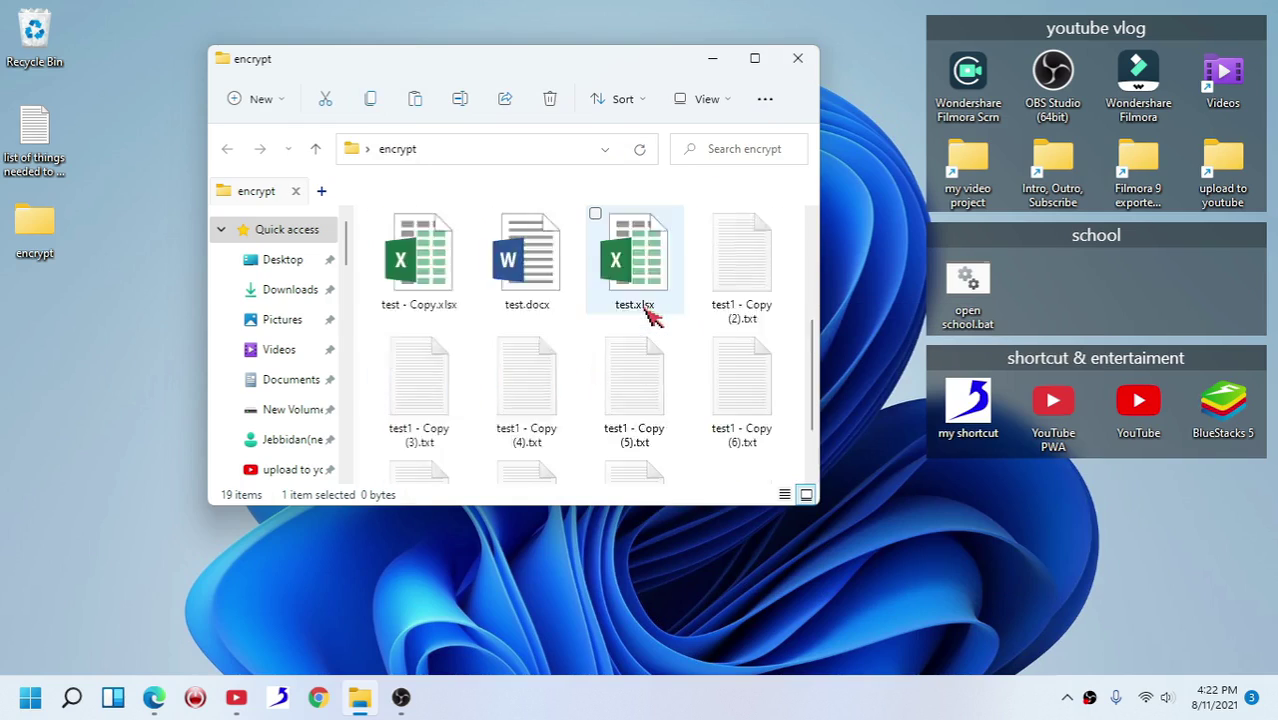
scroll(419, 337, "up", 3)
scroll(422, 354, "down", 4)
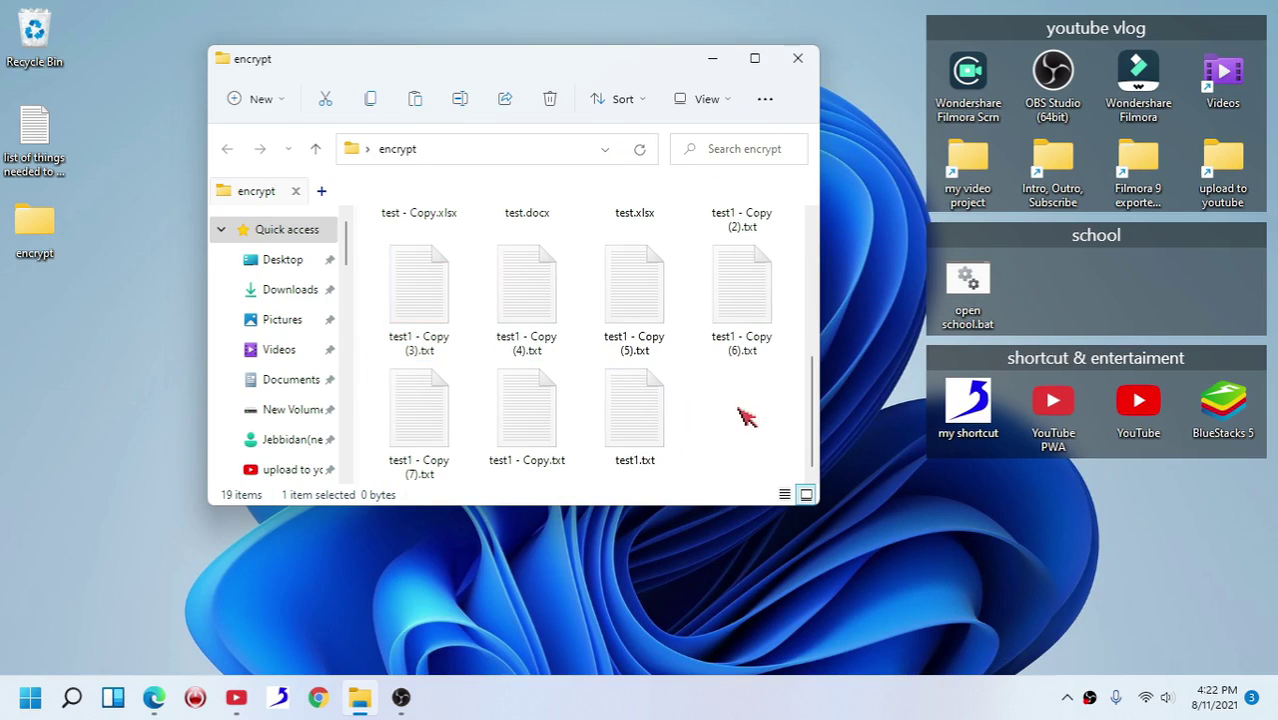
- Rename test1.txt to the batch file test1.bat, accept the warning, and return to Edge
left_click(662, 405)
right_click(662, 405)
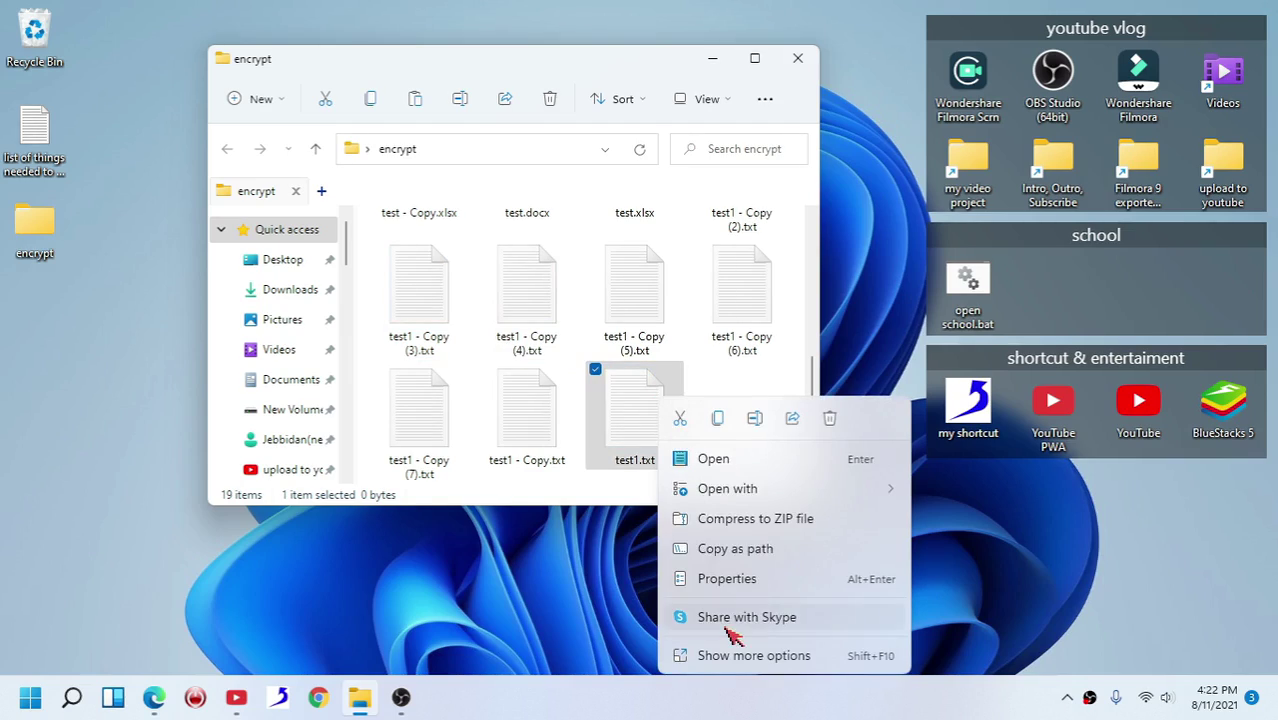
left_click(756, 428)
double_click(648, 462)
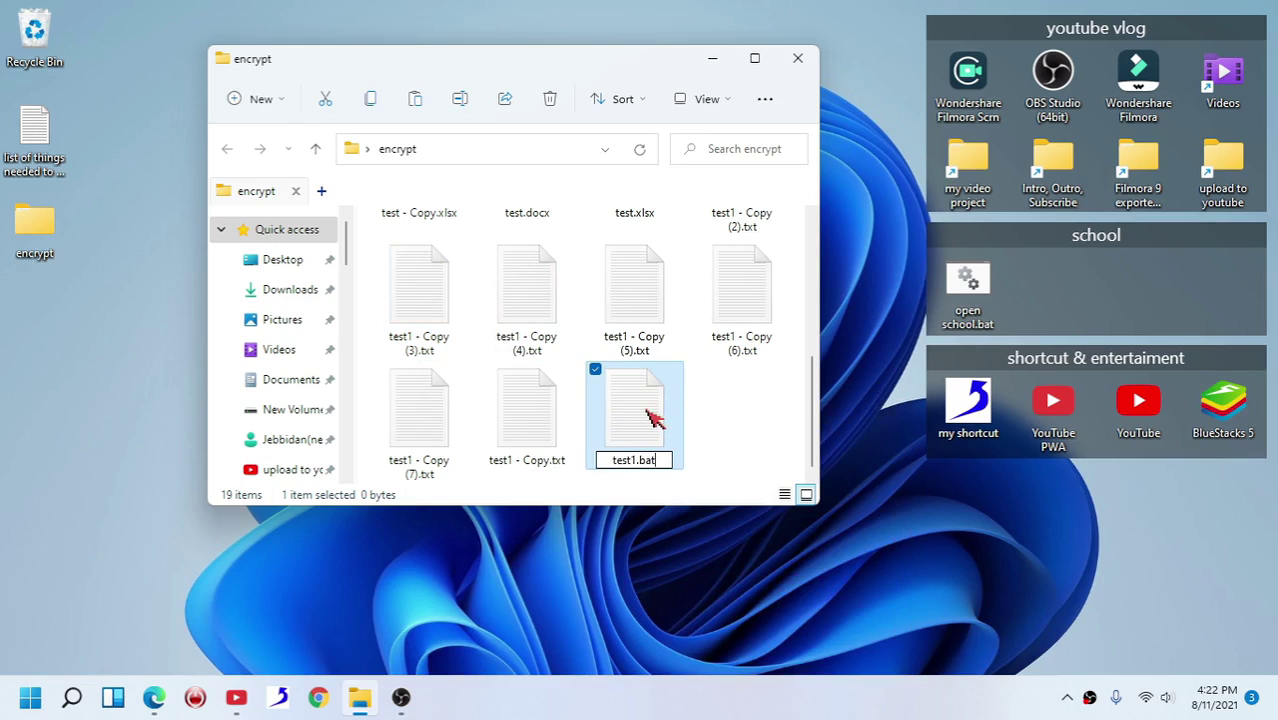
type("bat")
key("Return")
left_click(726, 354)
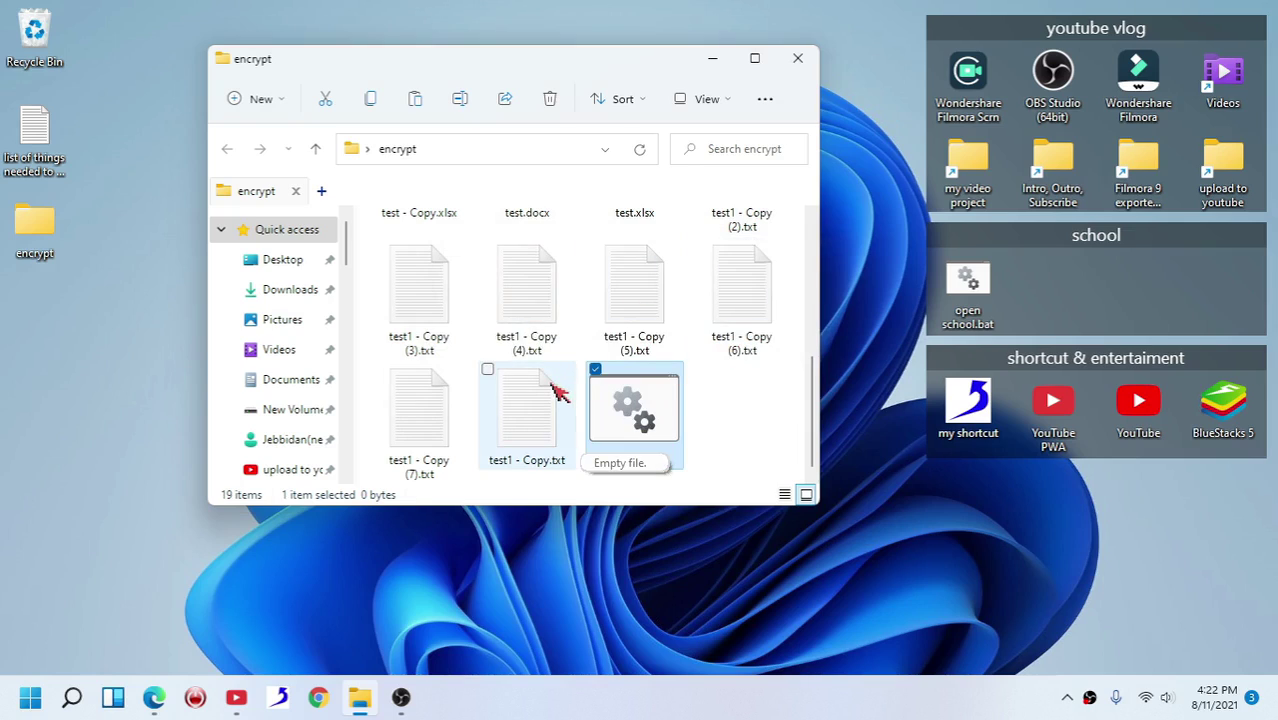
left_click(155, 698)
- Search Google for 'how to show file name extension in windows 10'
triple_click(486, 112)
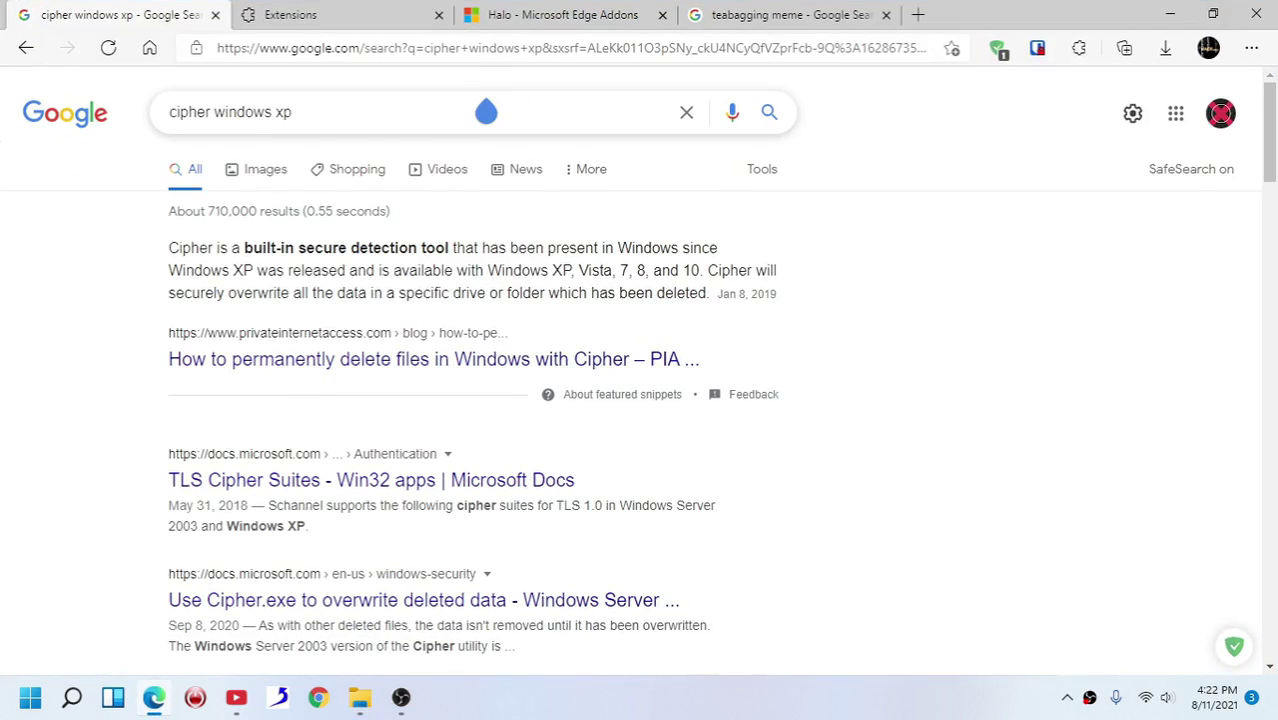
type("how to show file name")
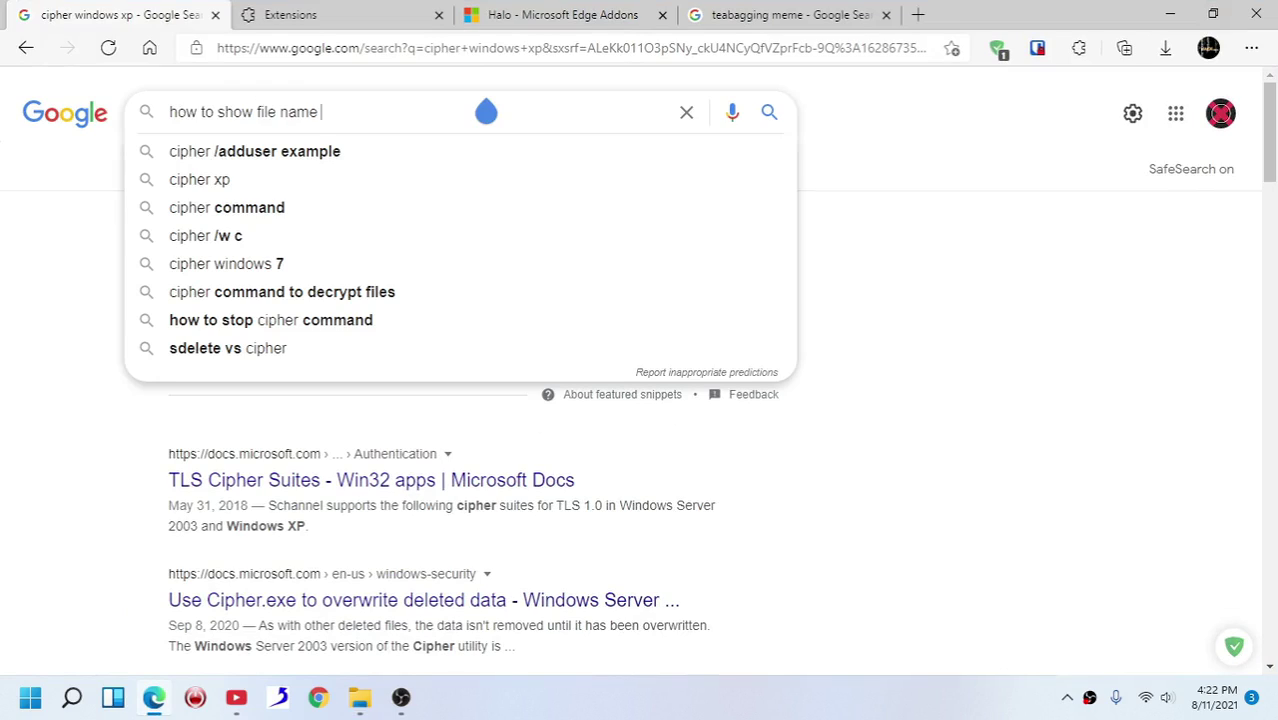
type(" extension in windows 1")
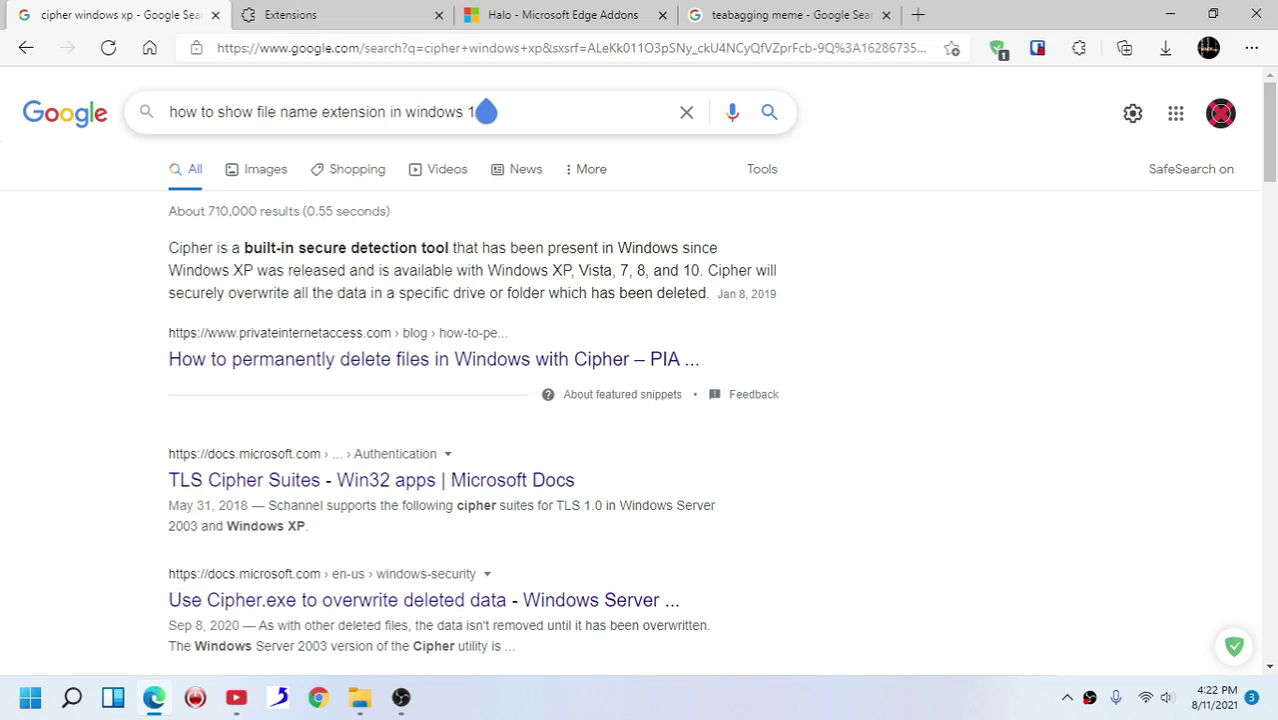
key("Return")
type("windows 10")
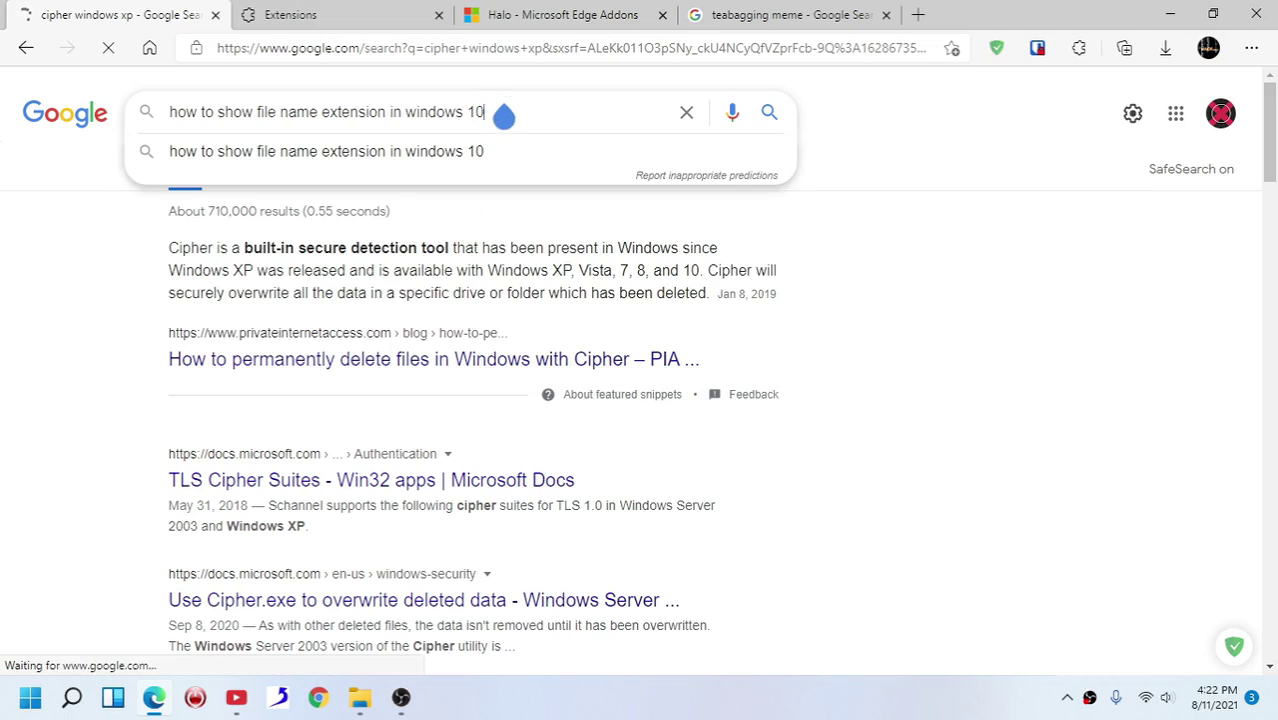
key("Return")
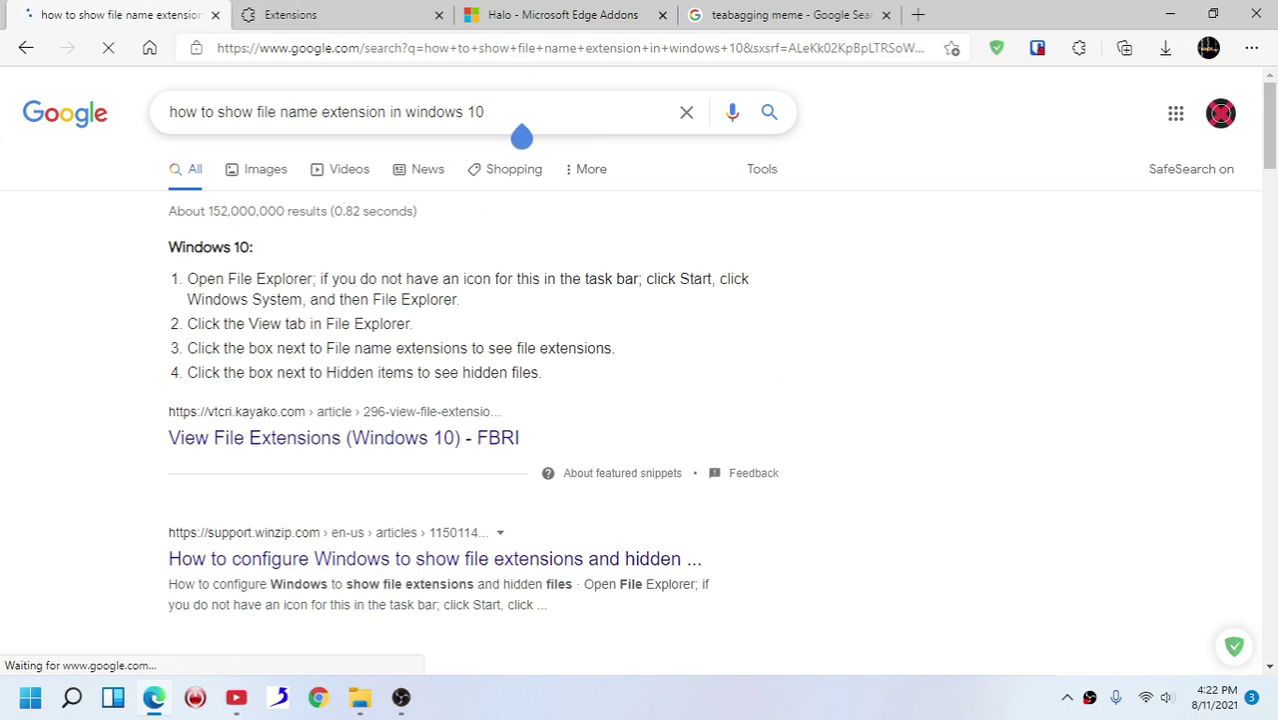
- Change the query's Windows version to 7 and search again
double_click(475, 112)
left_click(476, 112)
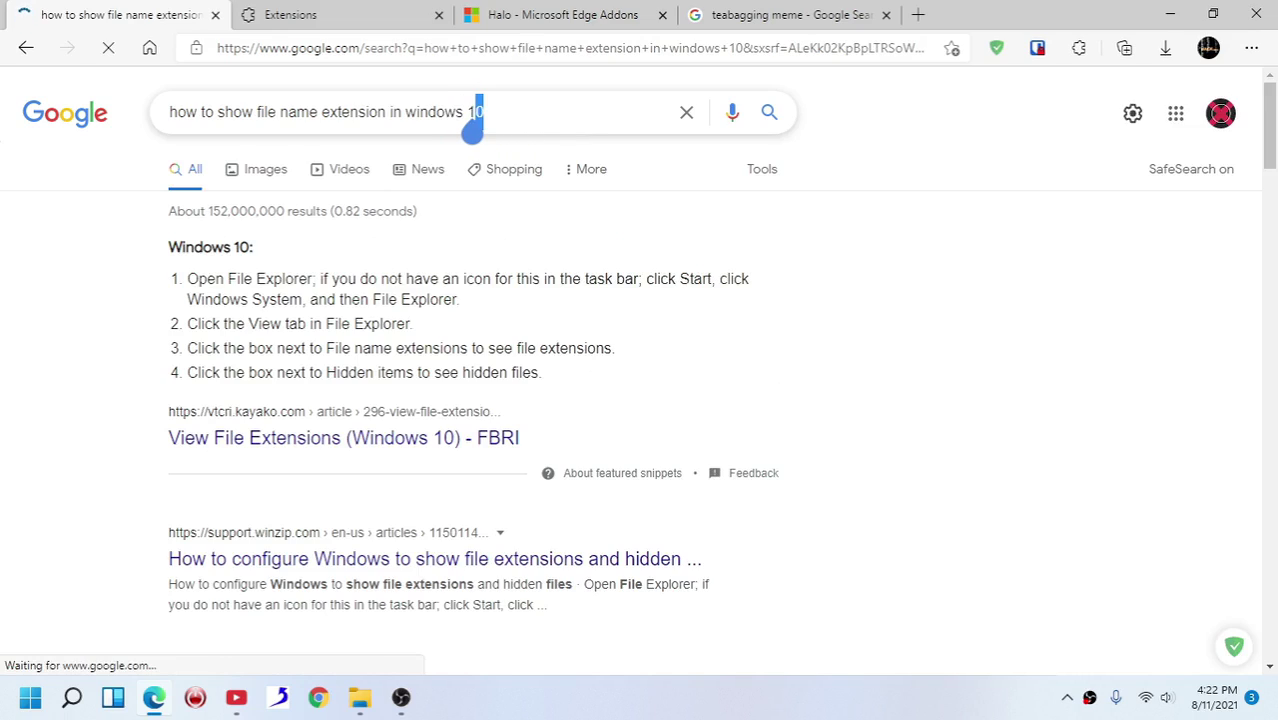
double_click(475, 112)
type("7")
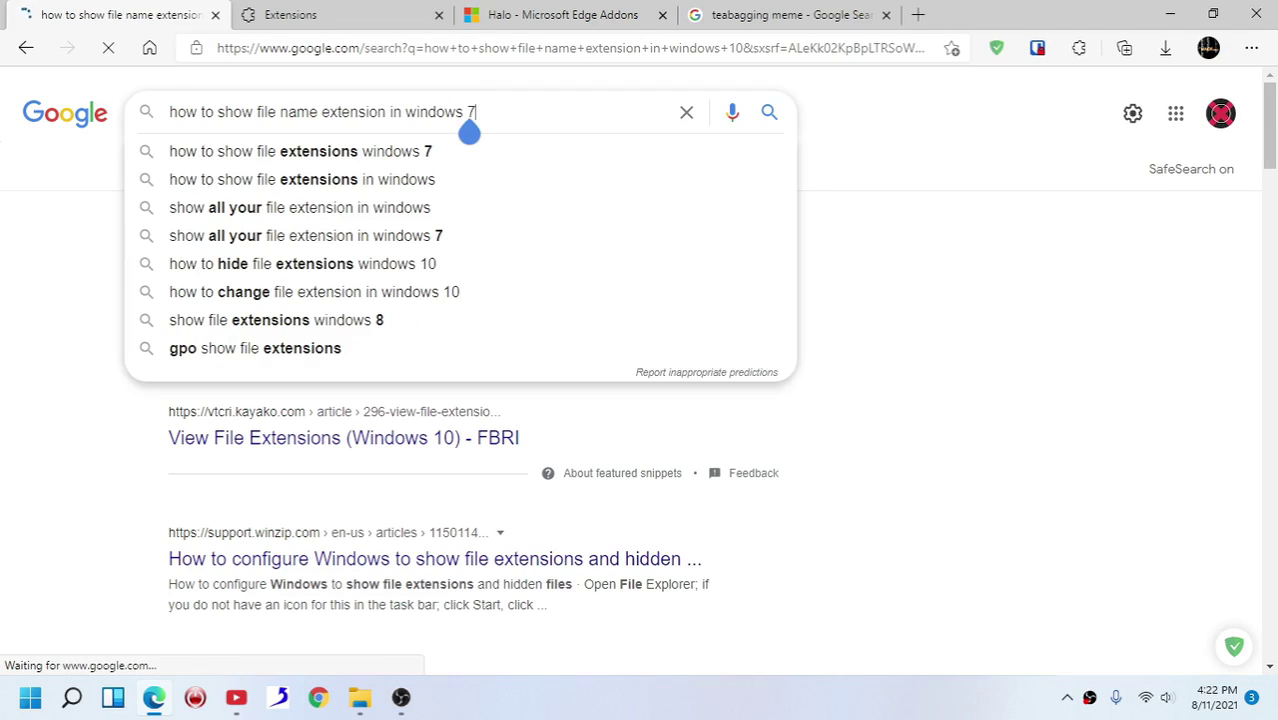
left_click(465, 150)
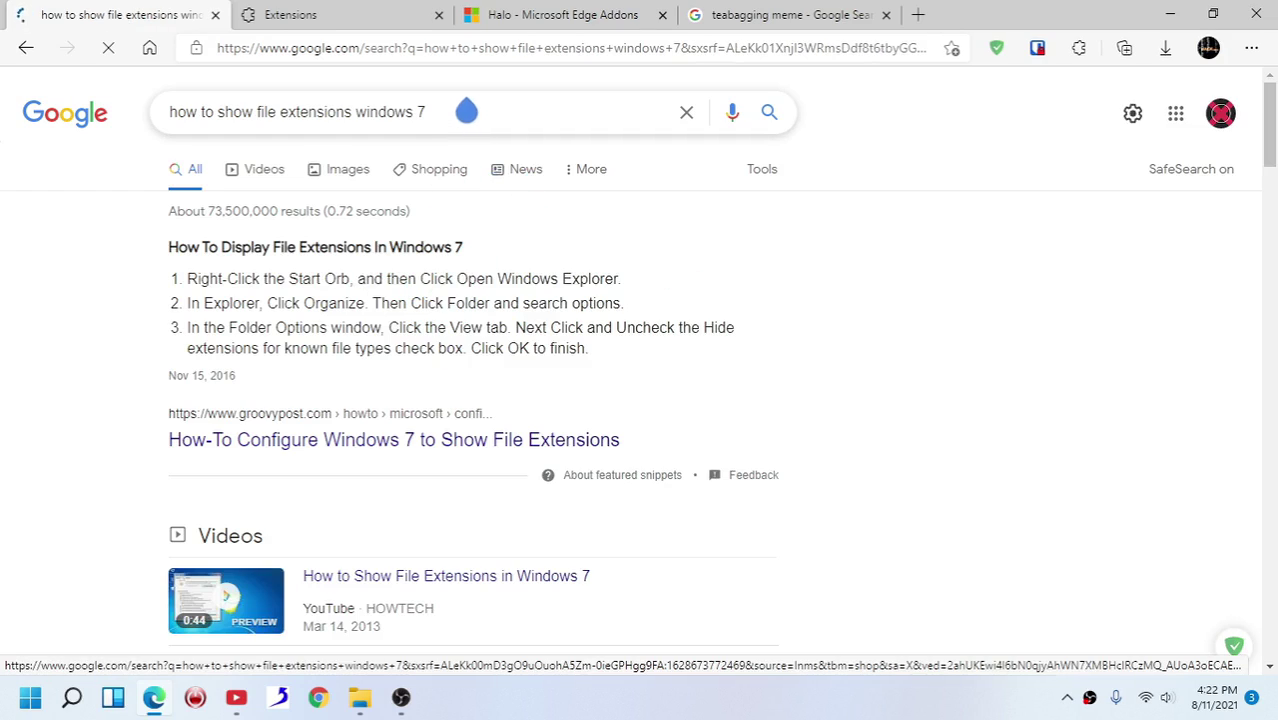
- Search the Windows XP and then Windows 8 versions of the query, then minimize Edge
left_click(420, 113)
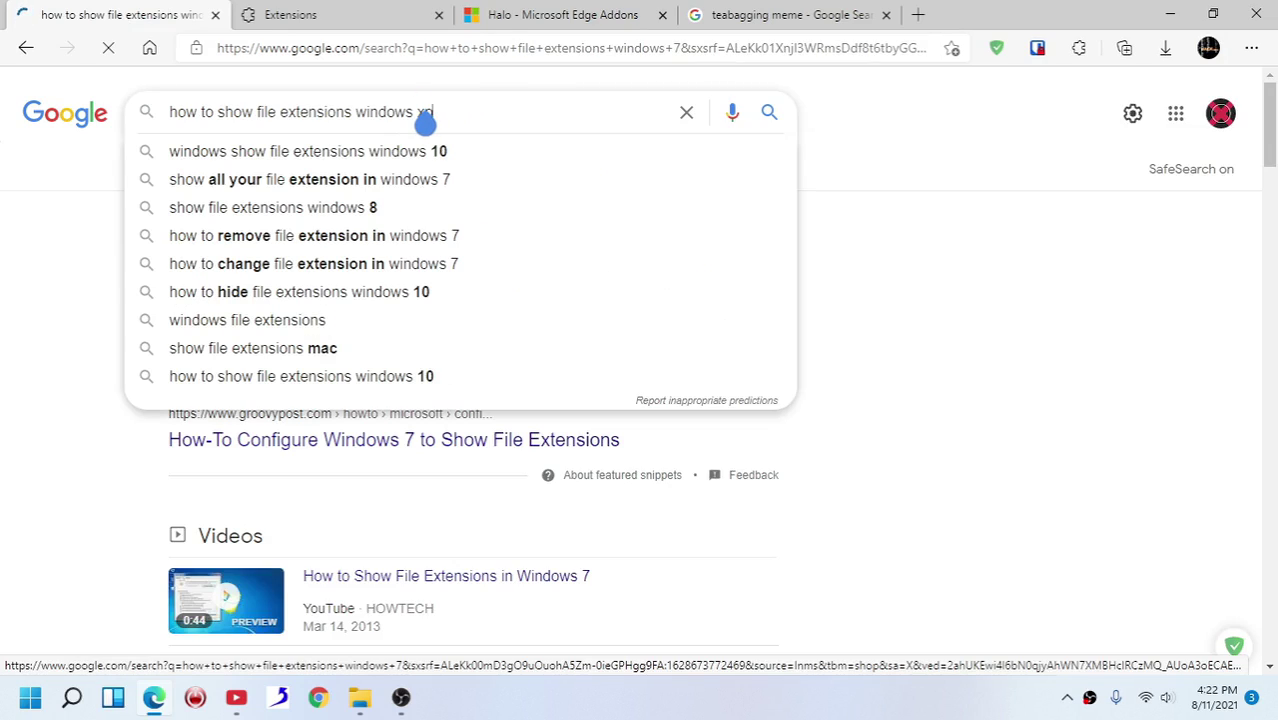
key("BackSpace")
type("p")
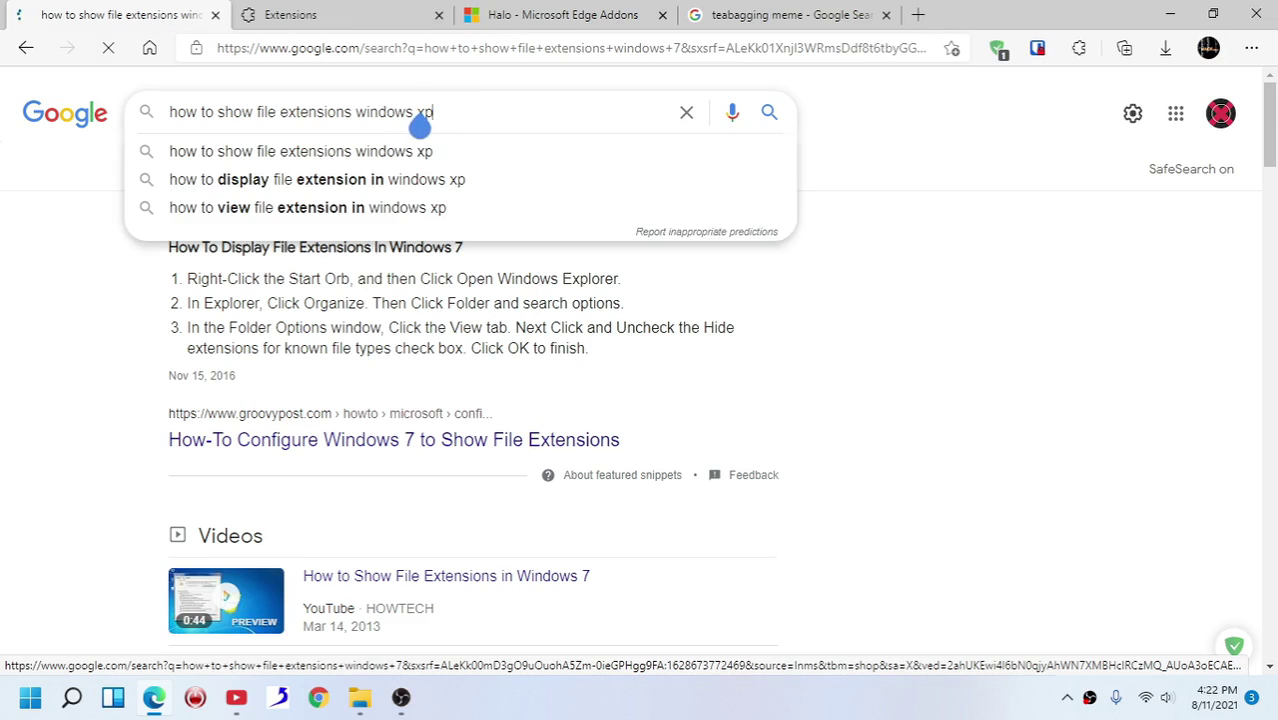
key("Return")
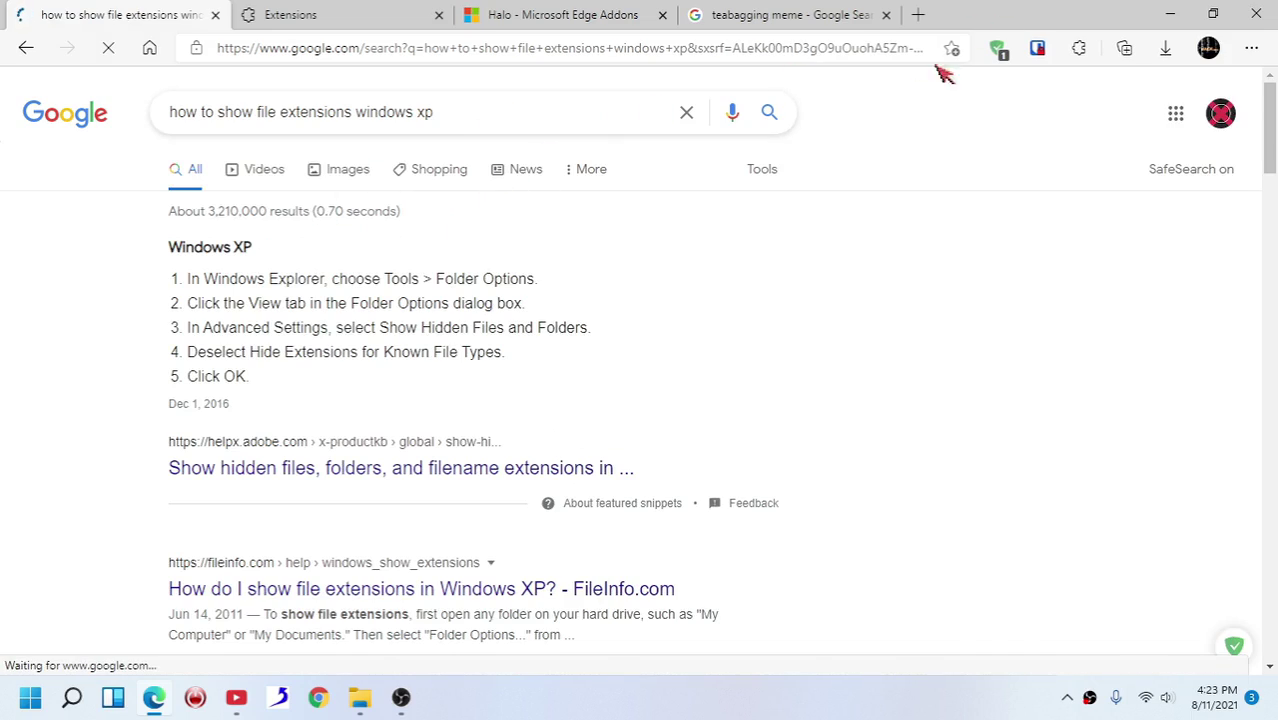
double_click(424, 112)
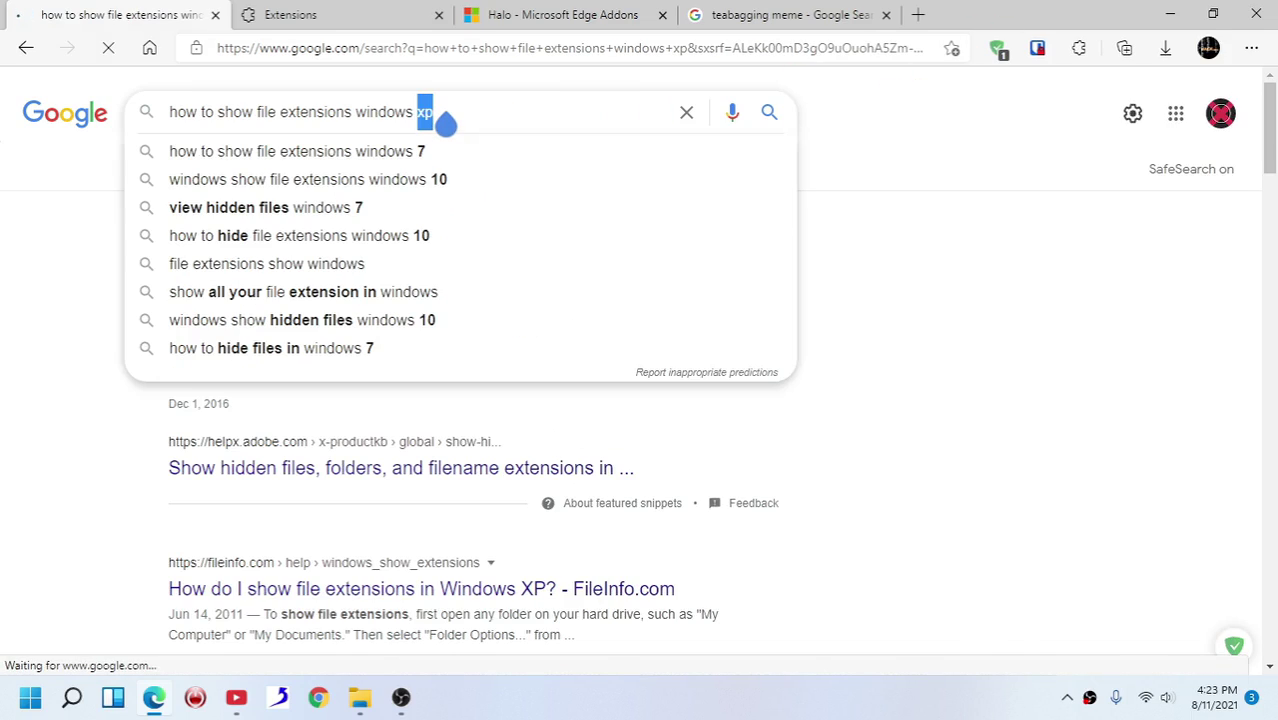
type("8")
key("Return")
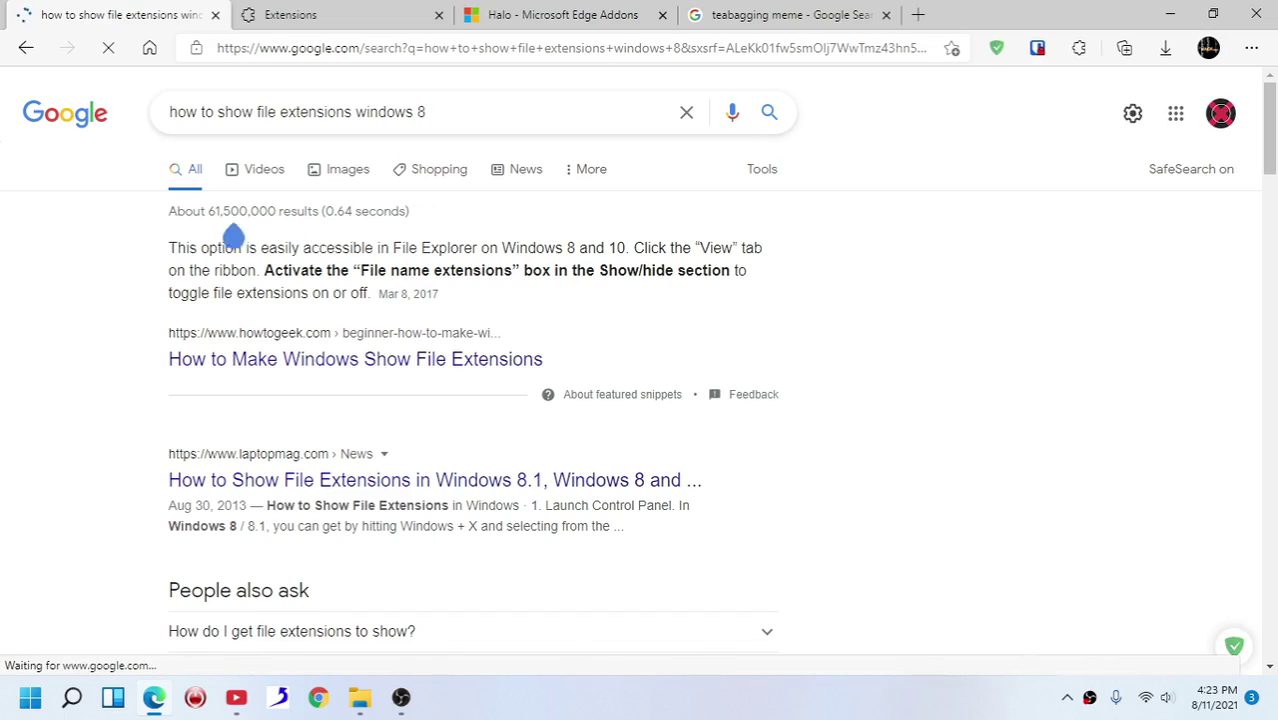
left_click(1175, 12)
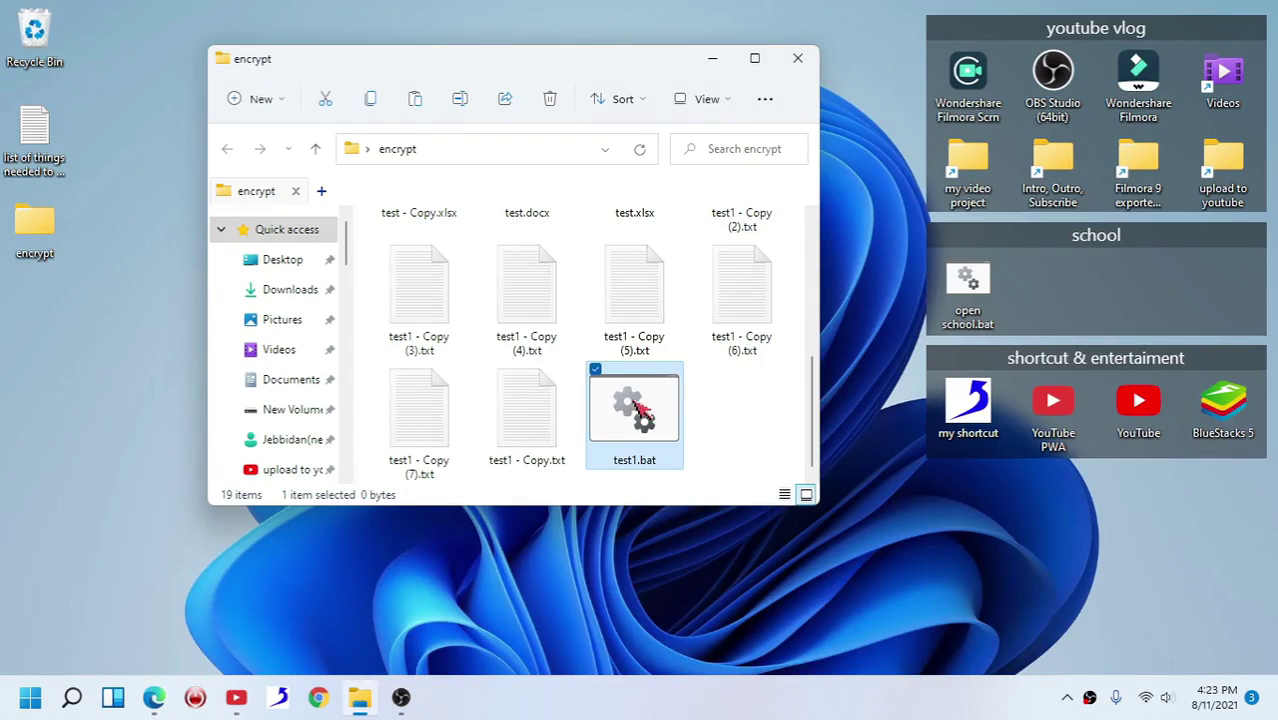
- Open test1.bat for editing in Notepad from its extended context menu
right_click(637, 400)
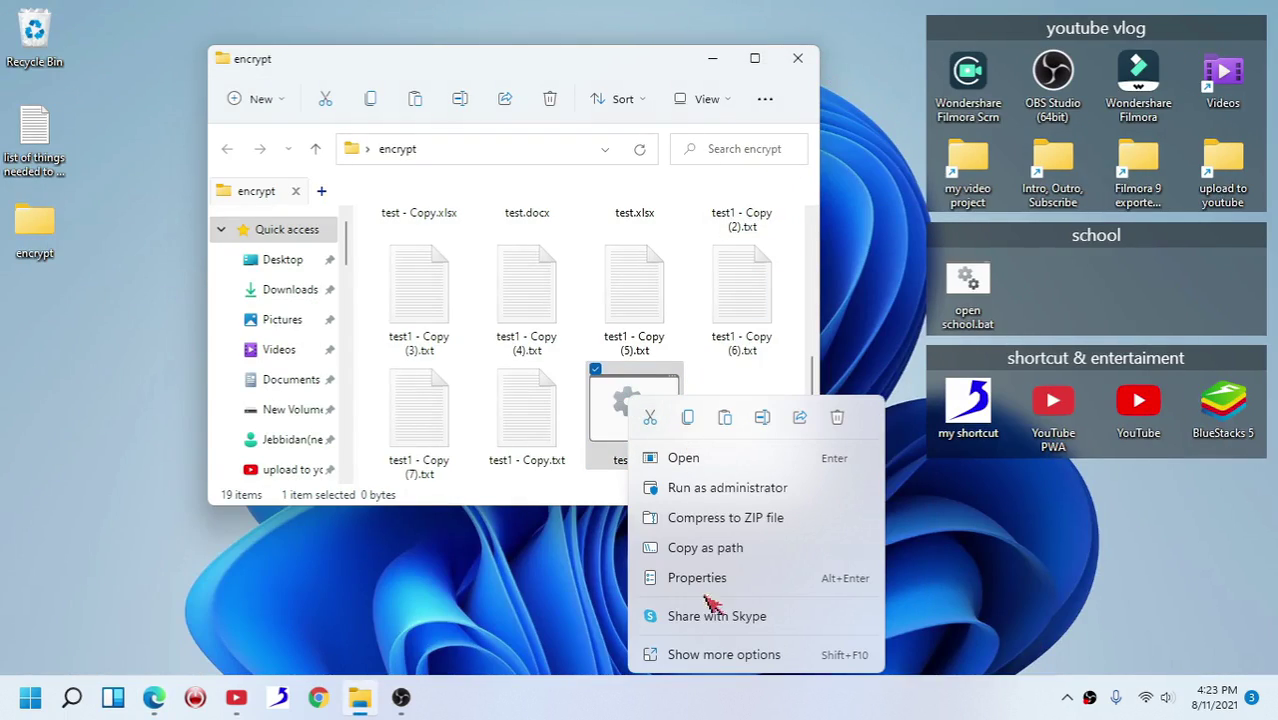
left_click(710, 654)
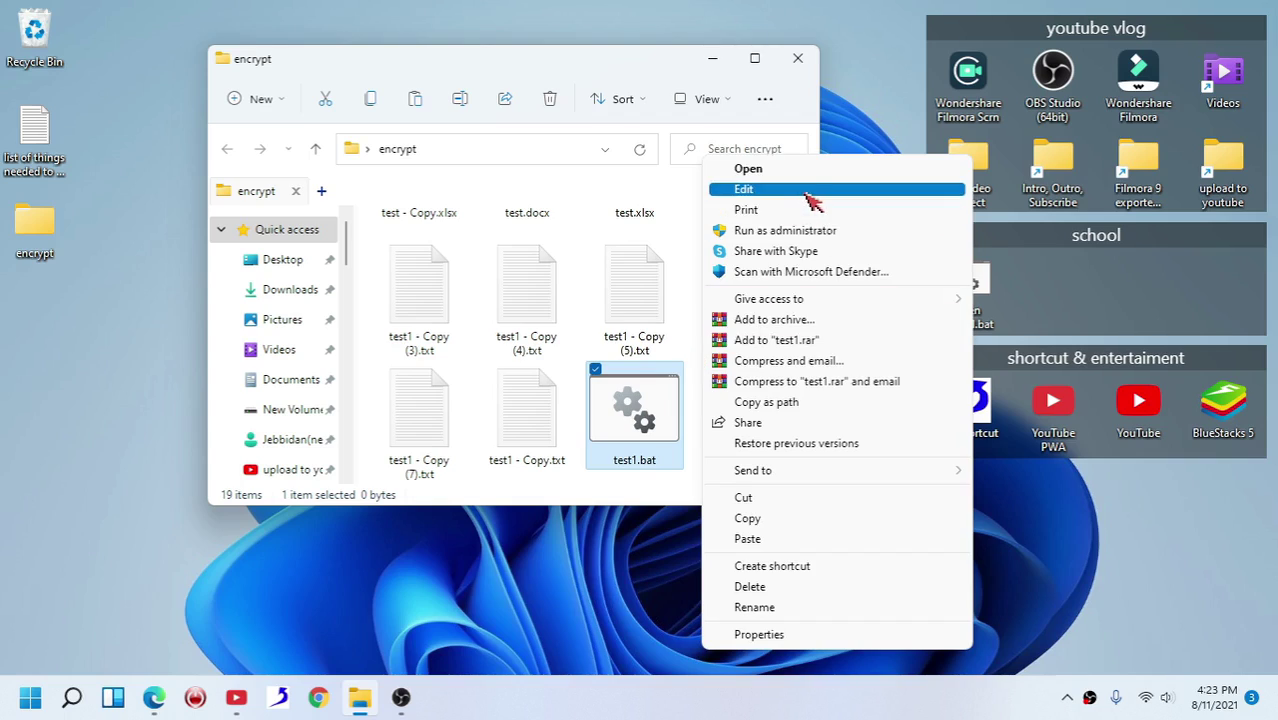
left_click(812, 191)
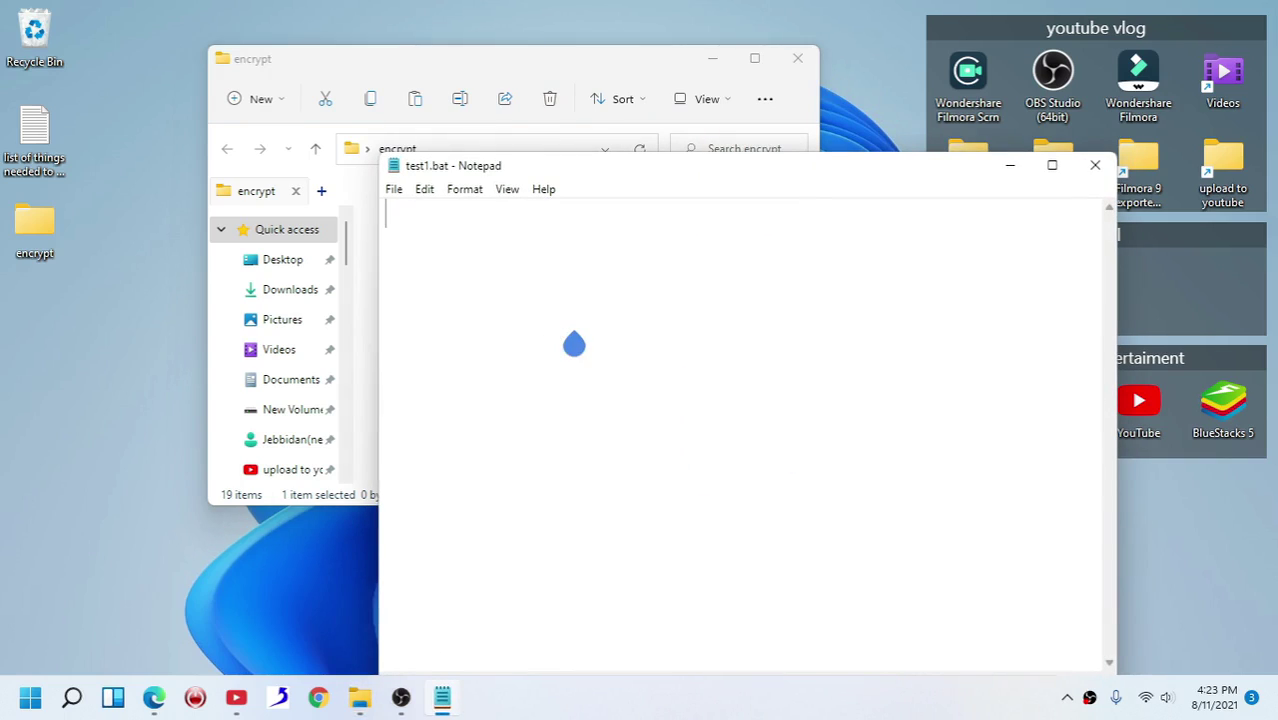
type("!")
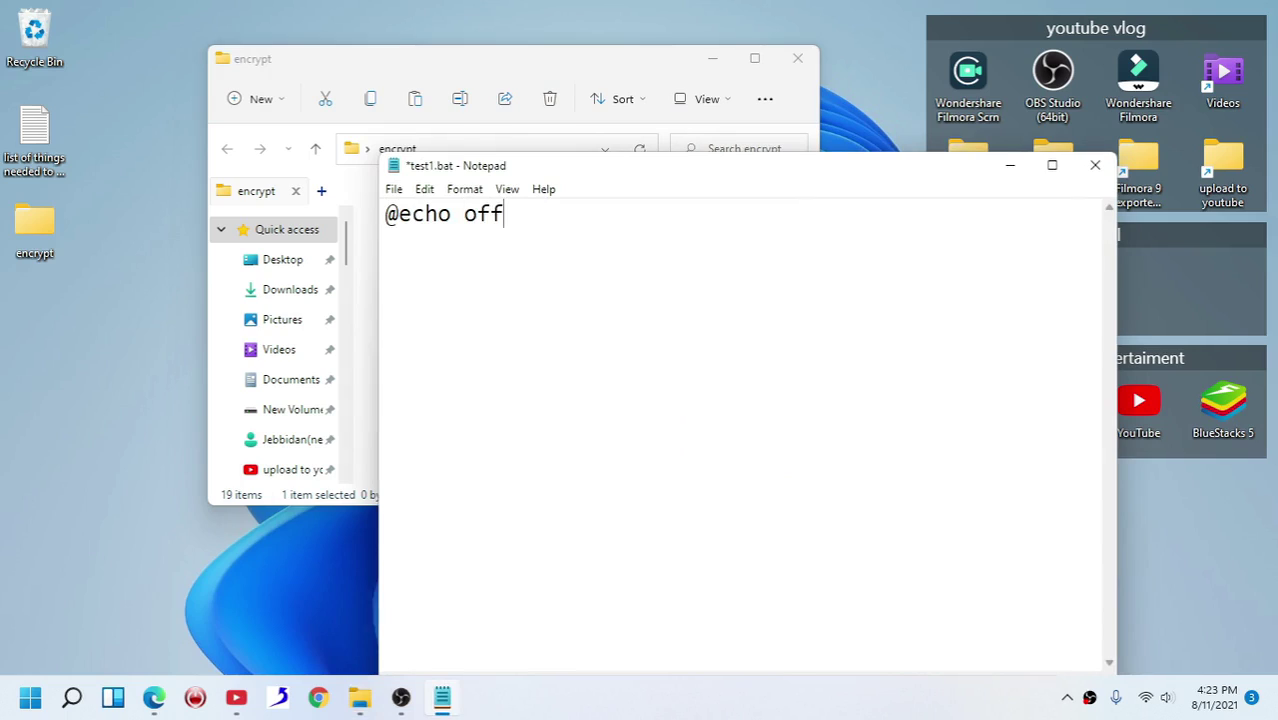
type(":home")
key("Return")
type("r f")
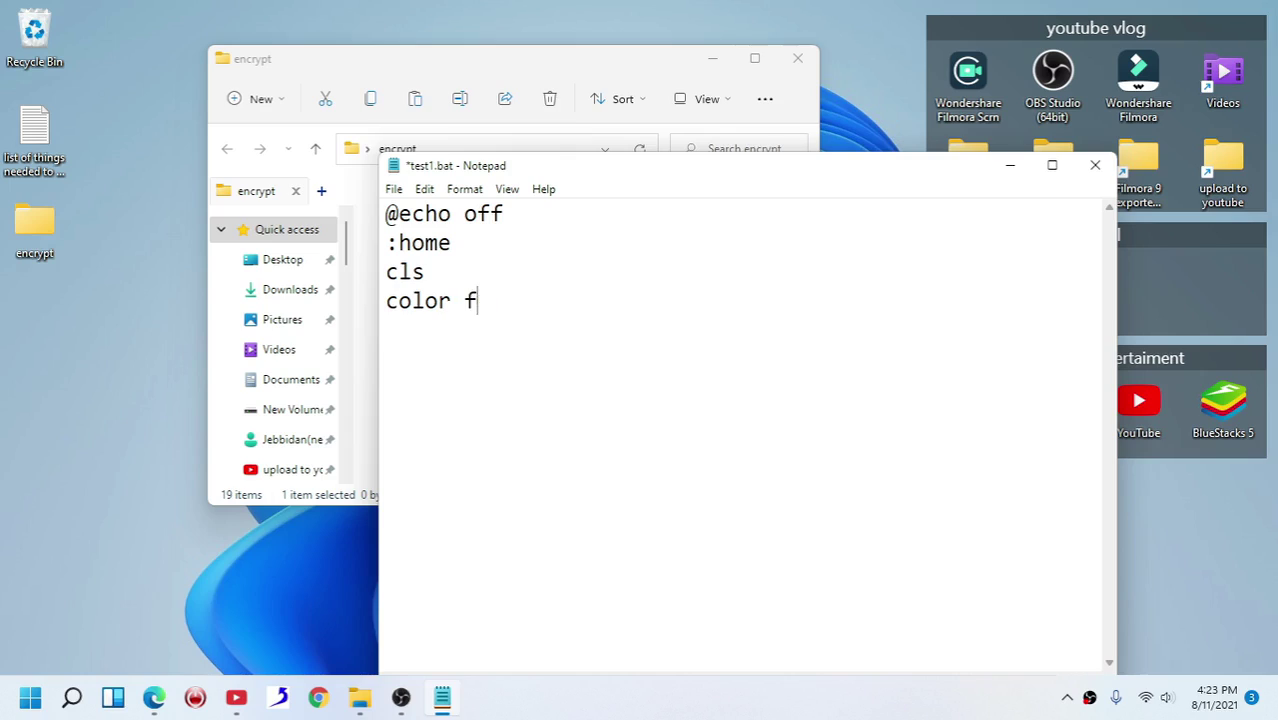
type("0cho encr")
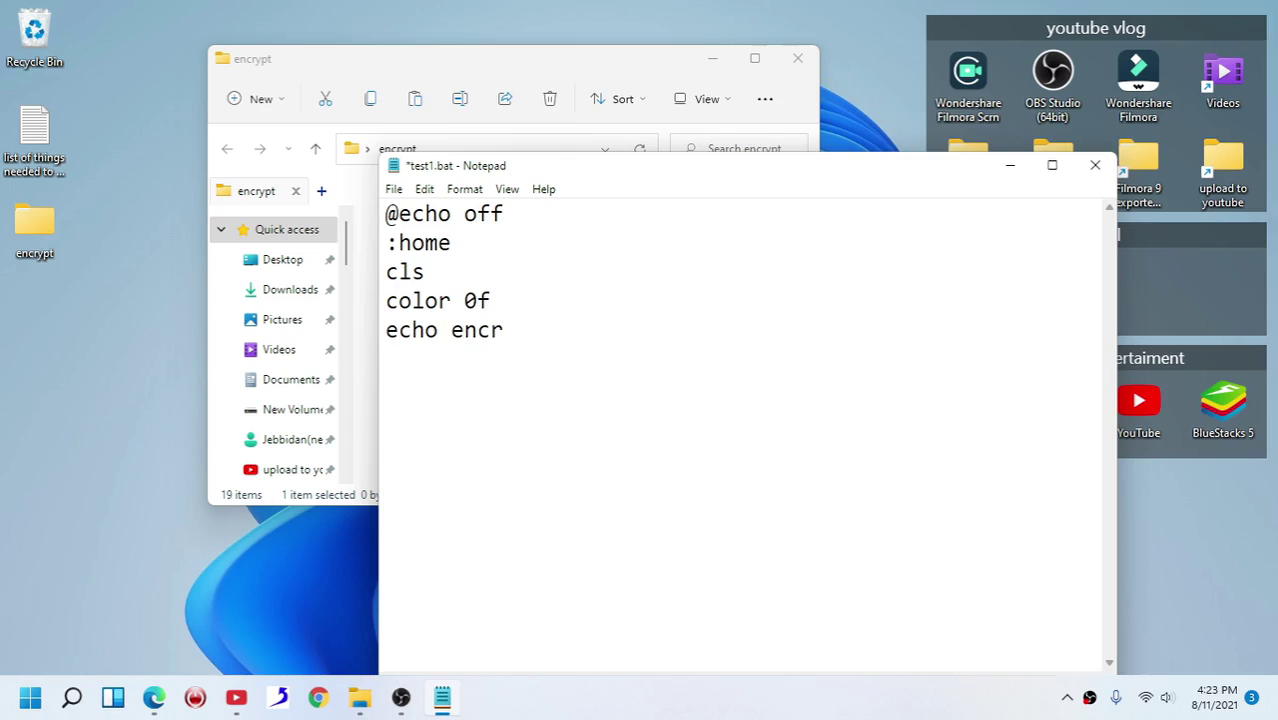
type("ypting every single files in this folder...")
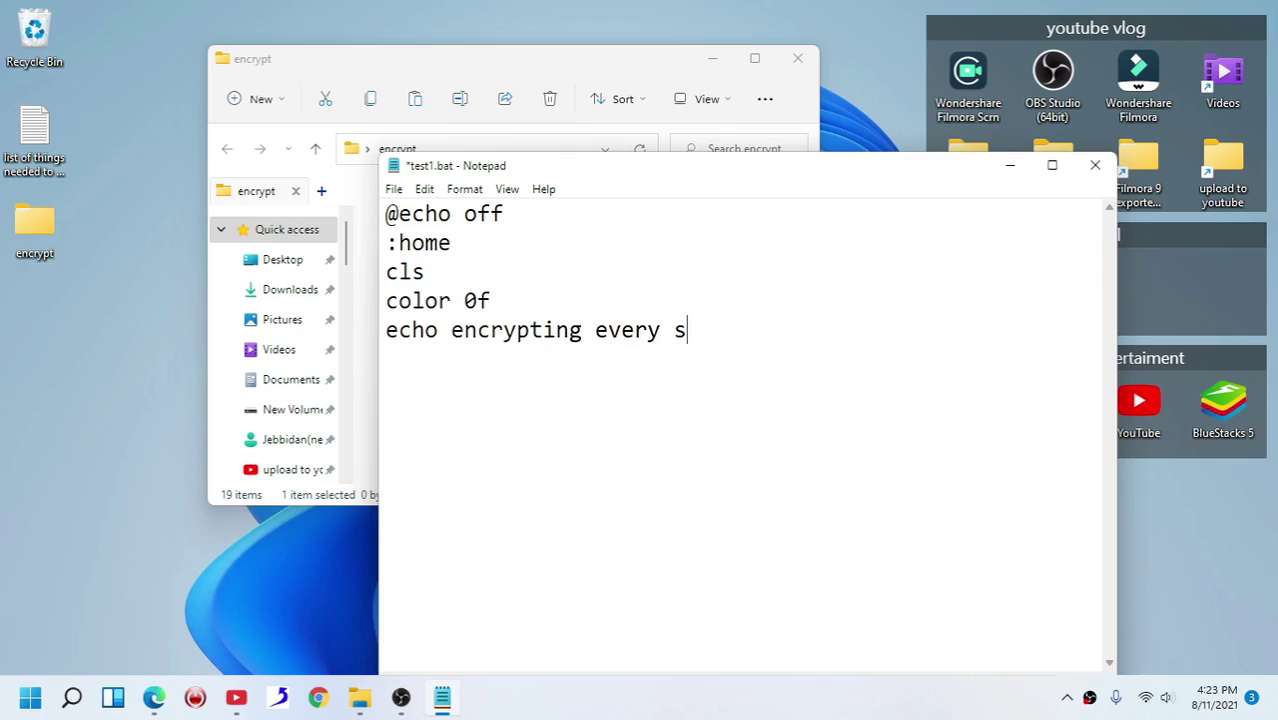
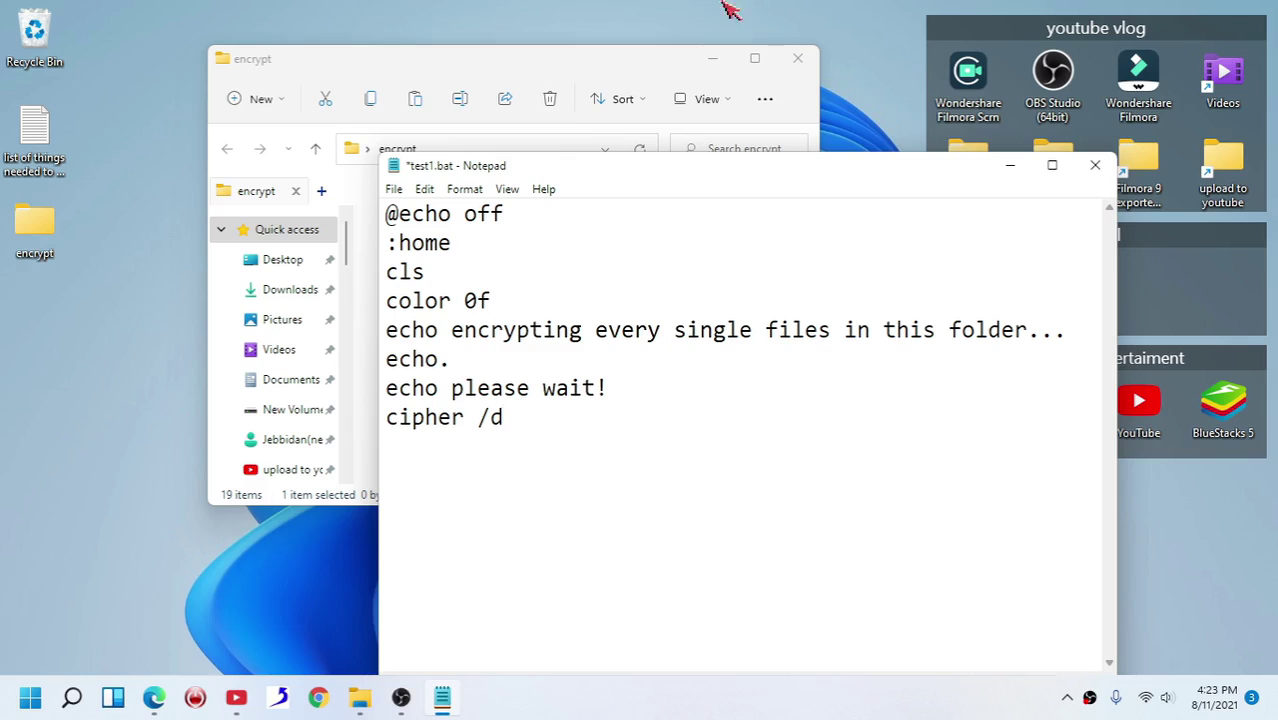
- Save test1.bat with its cipher /d line and close Notepad
left_click(404, 190)
left_click(413, 274)
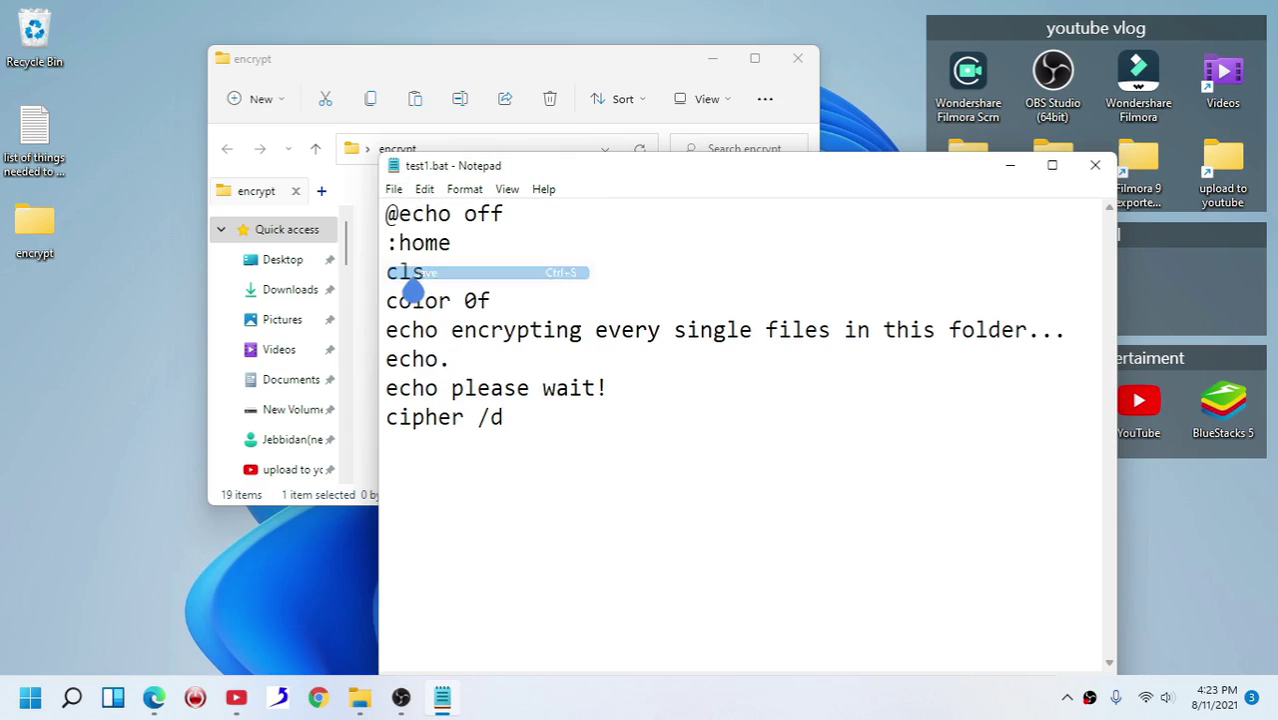
left_click(1094, 166)
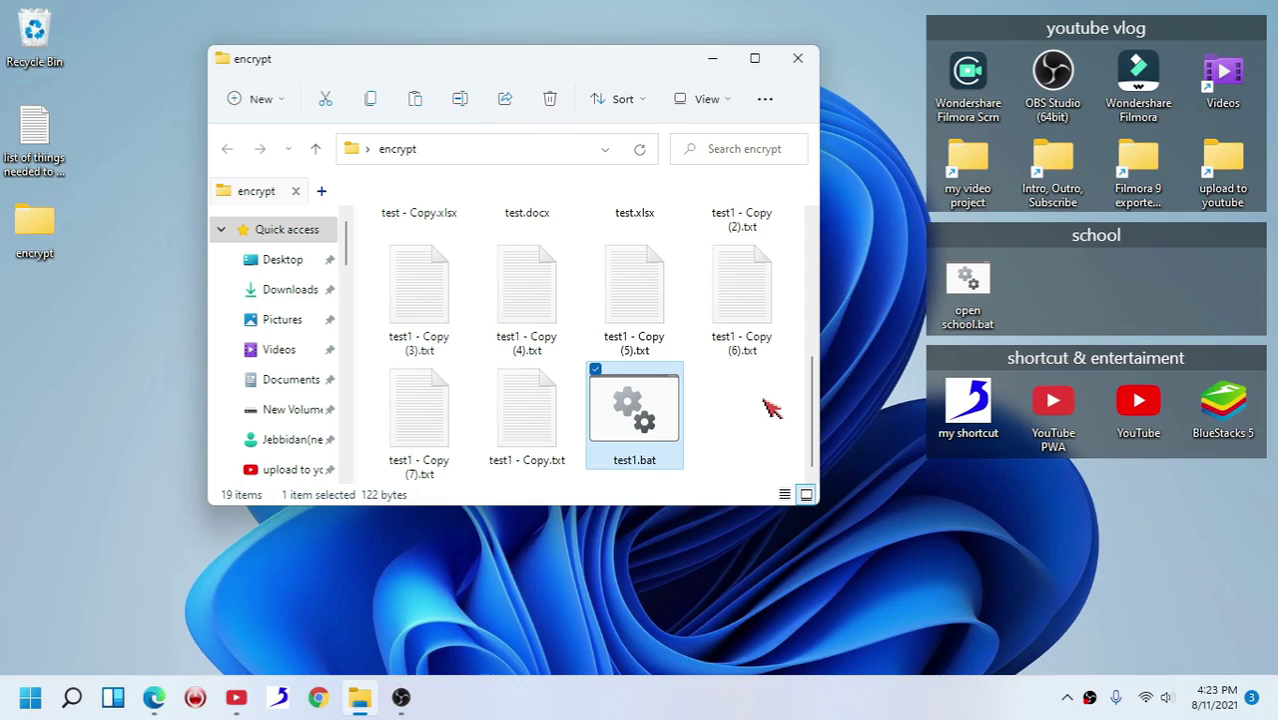
scroll(655, 320, "up", 1)
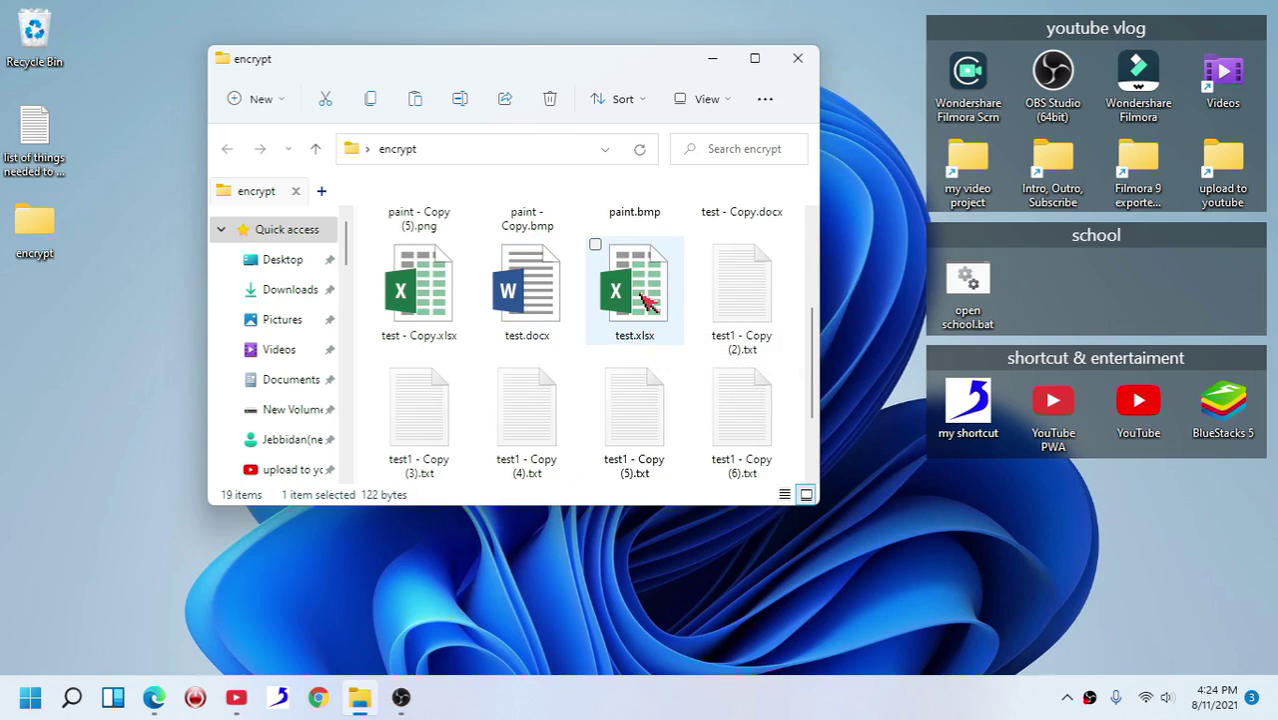
scroll(540, 290, "up", 2)
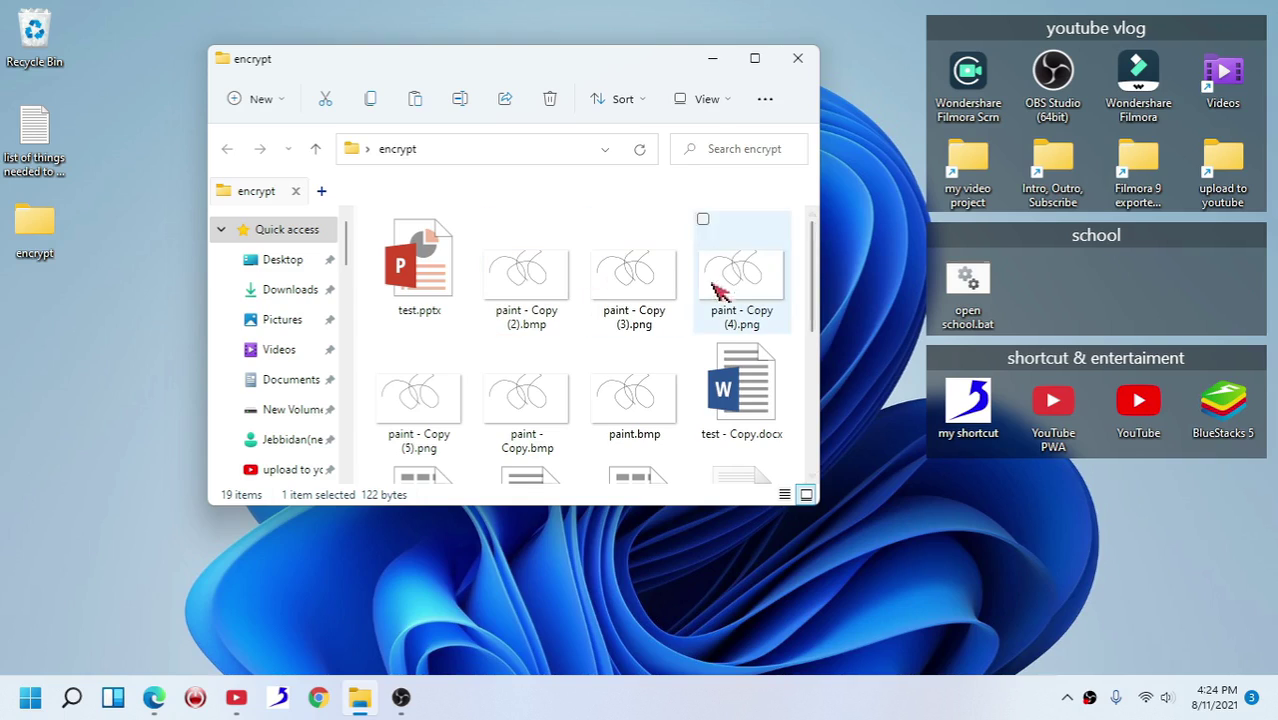
scroll(690, 300, "down", 1)
mouse_move(610, 342)
scroll(648, 345, "down", 1)
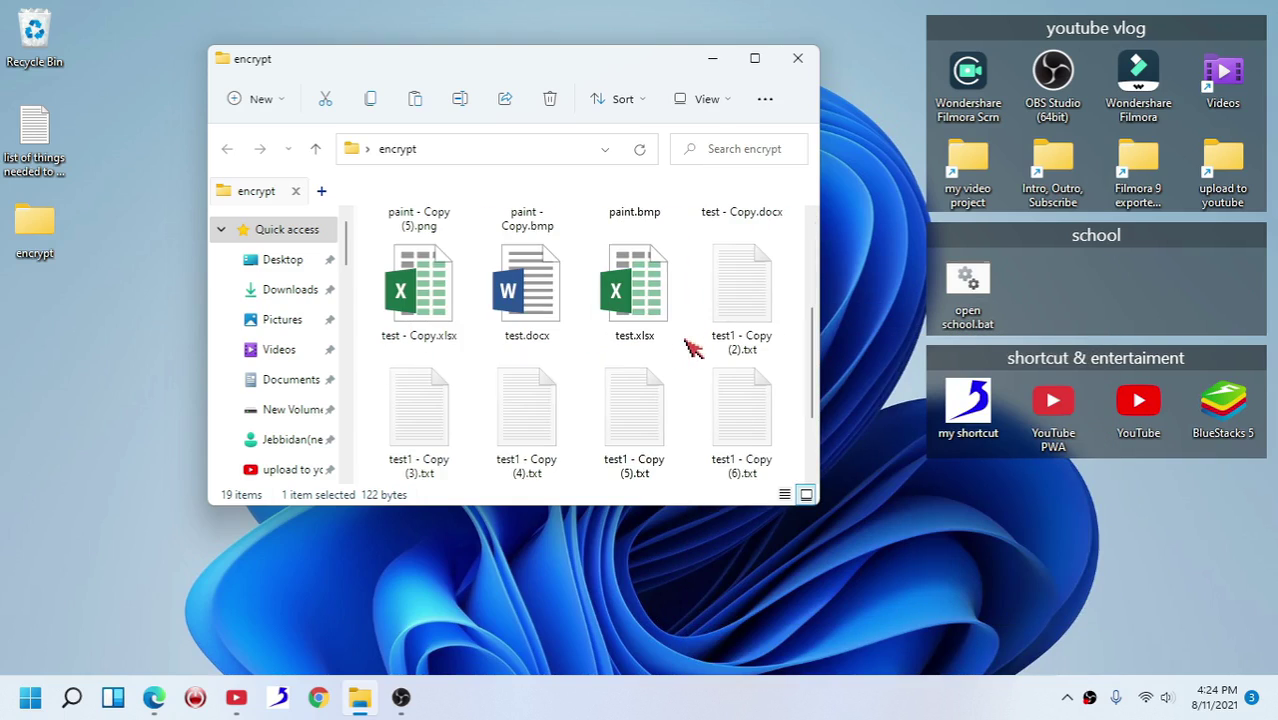
scroll(650, 340, "down", 1)
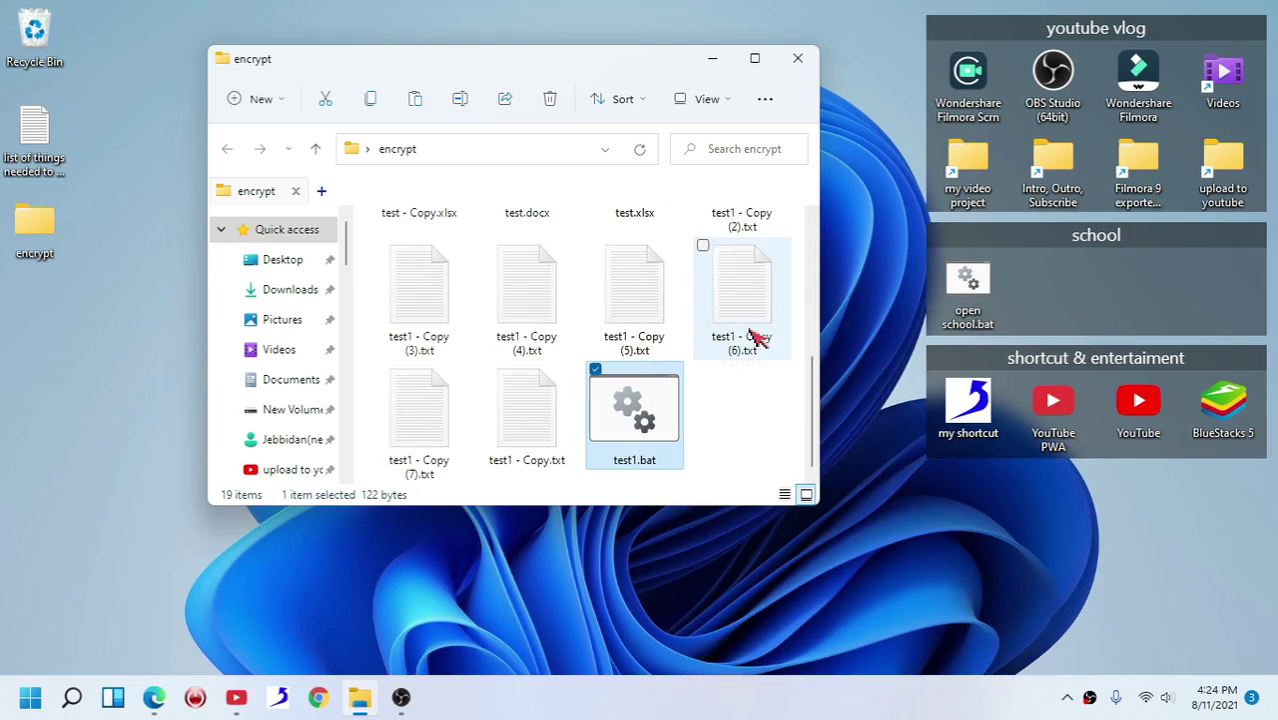
scroll(715, 332, "up", 2)
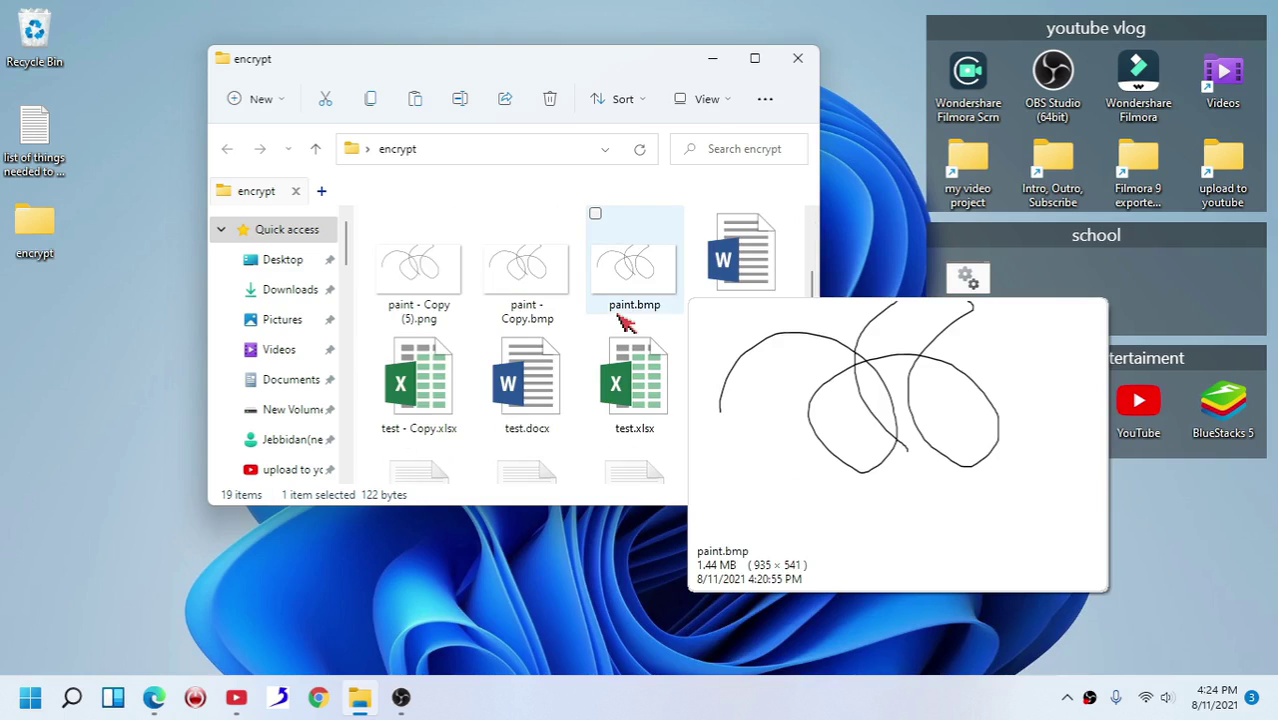
left_click(803, 283)
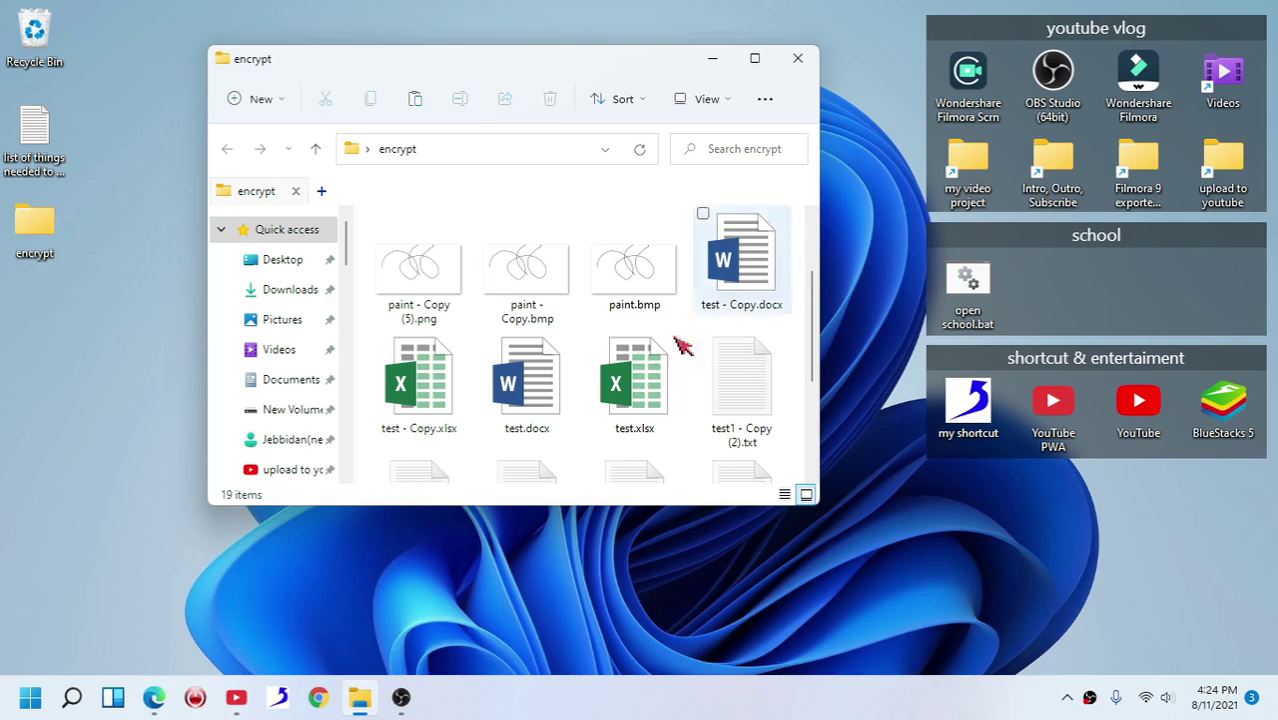
scroll(630, 340, "down", 2)
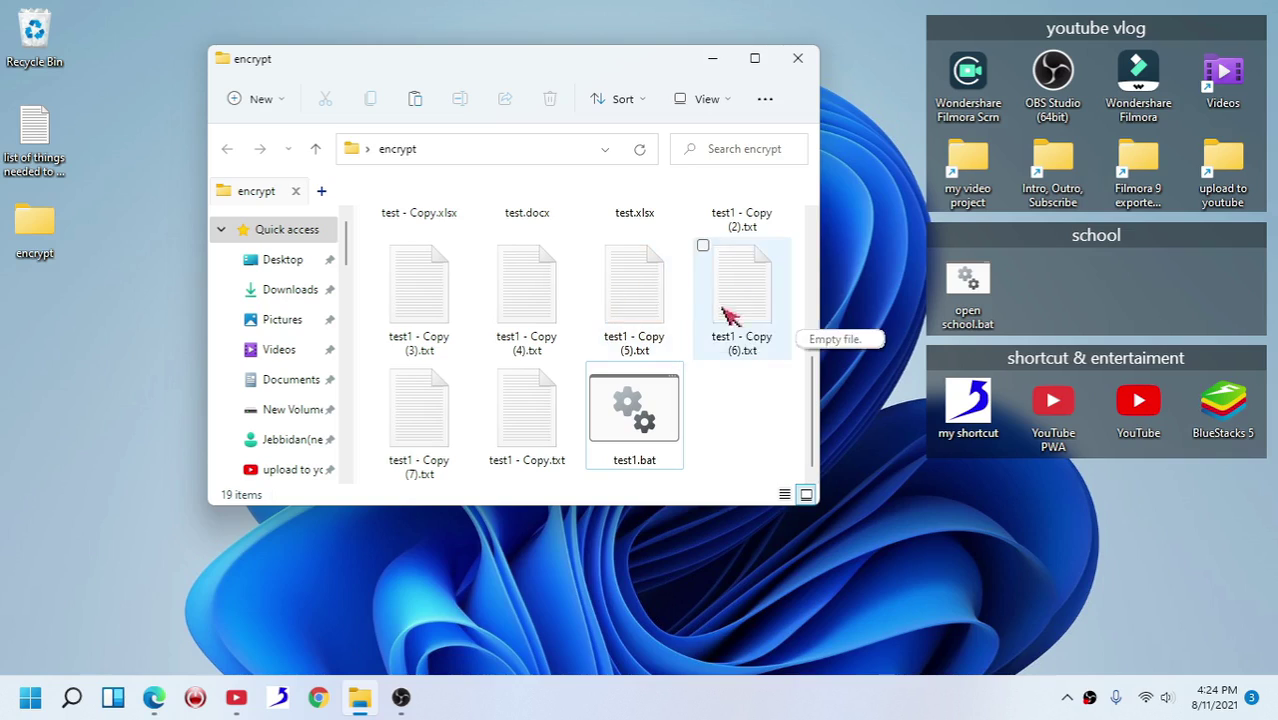
scroll(562, 334, "up", 3)
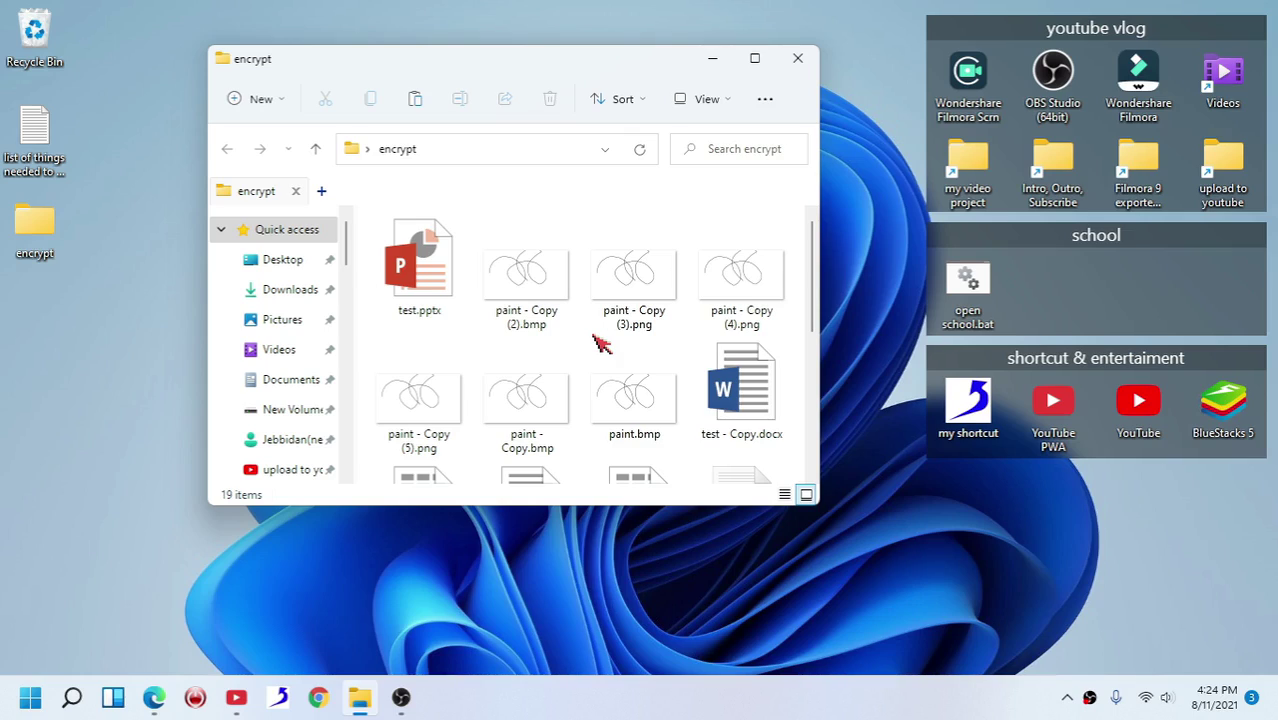
mouse_move(662, 318)
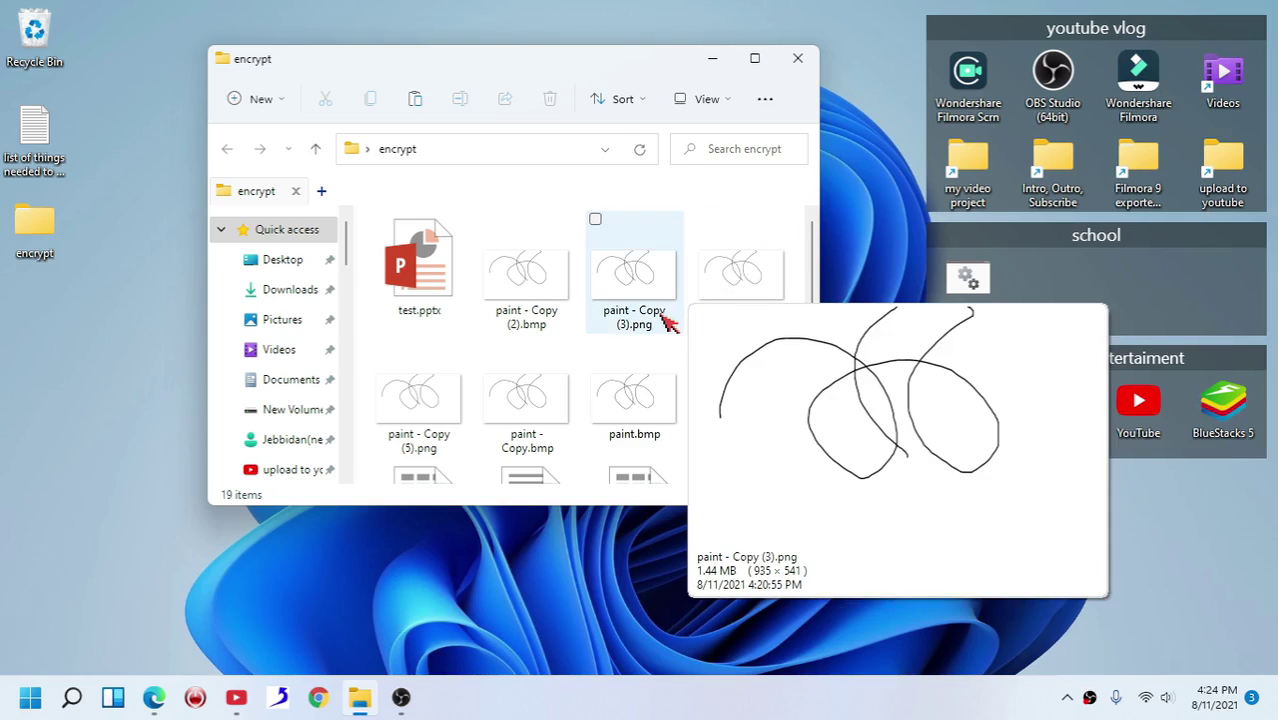
scroll(668, 322, "down", 1)
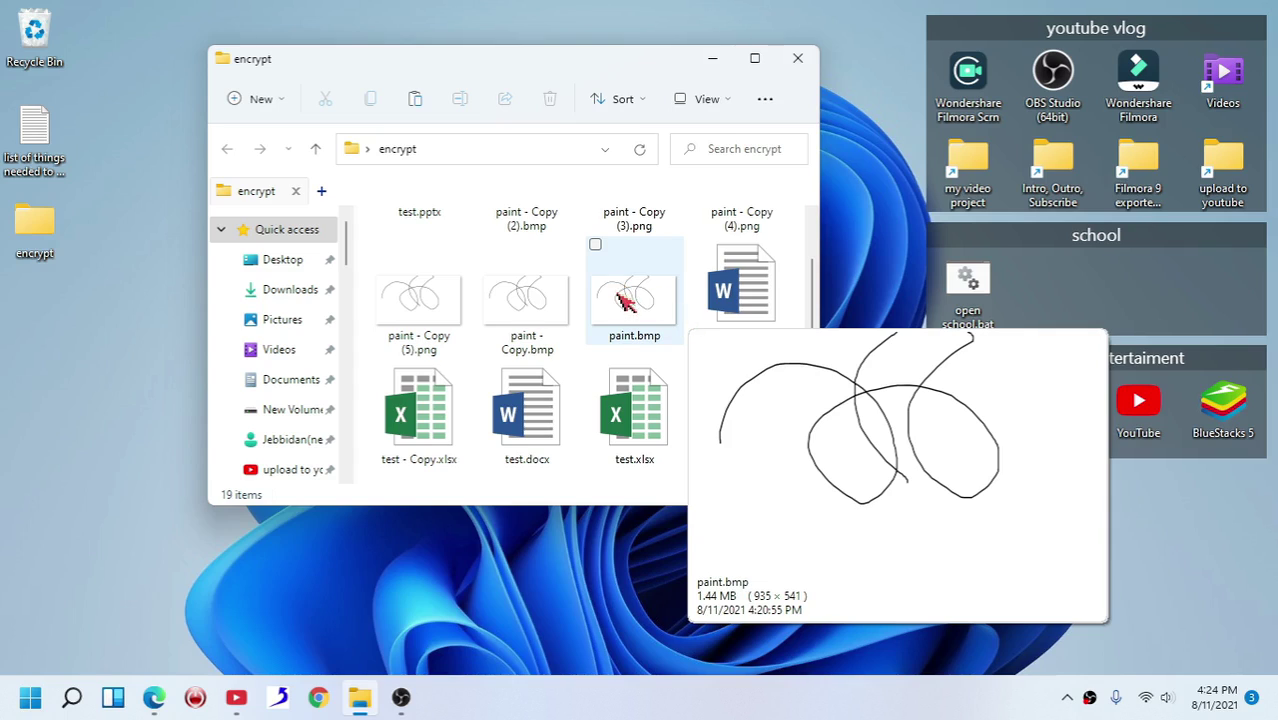
scroll(640, 318, "up", 1)
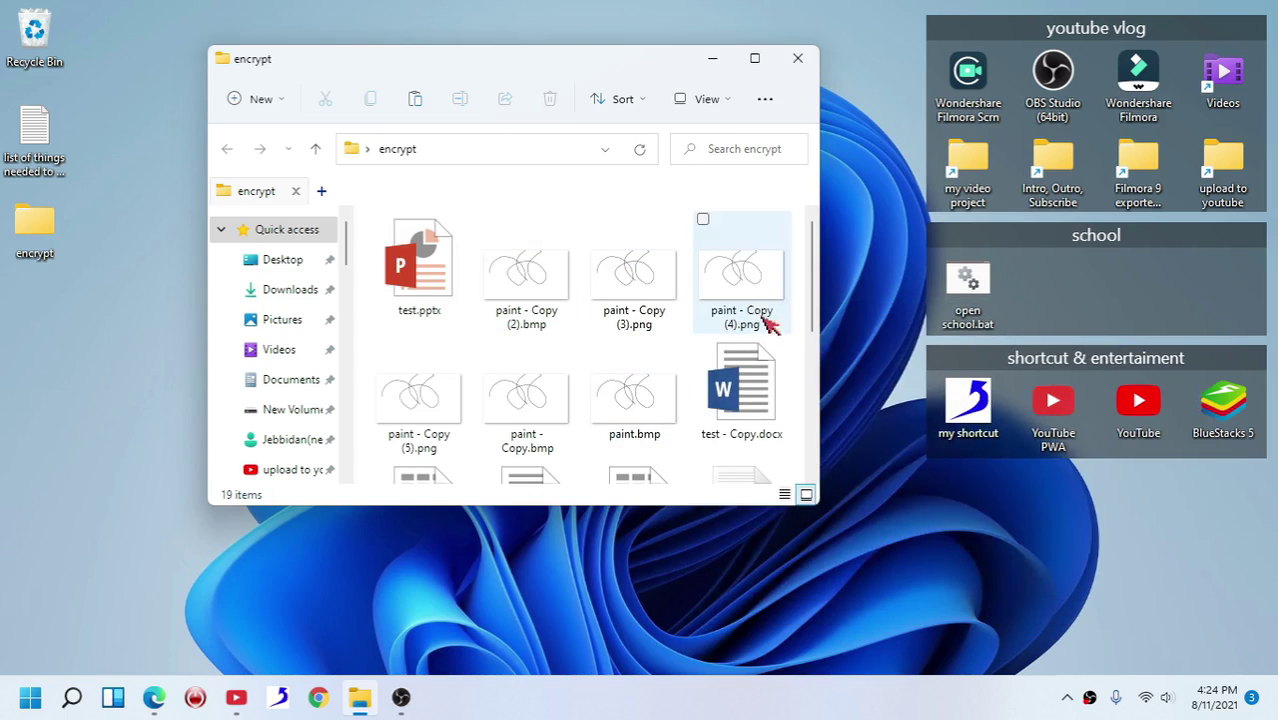
scroll(745, 326, "down", 2)
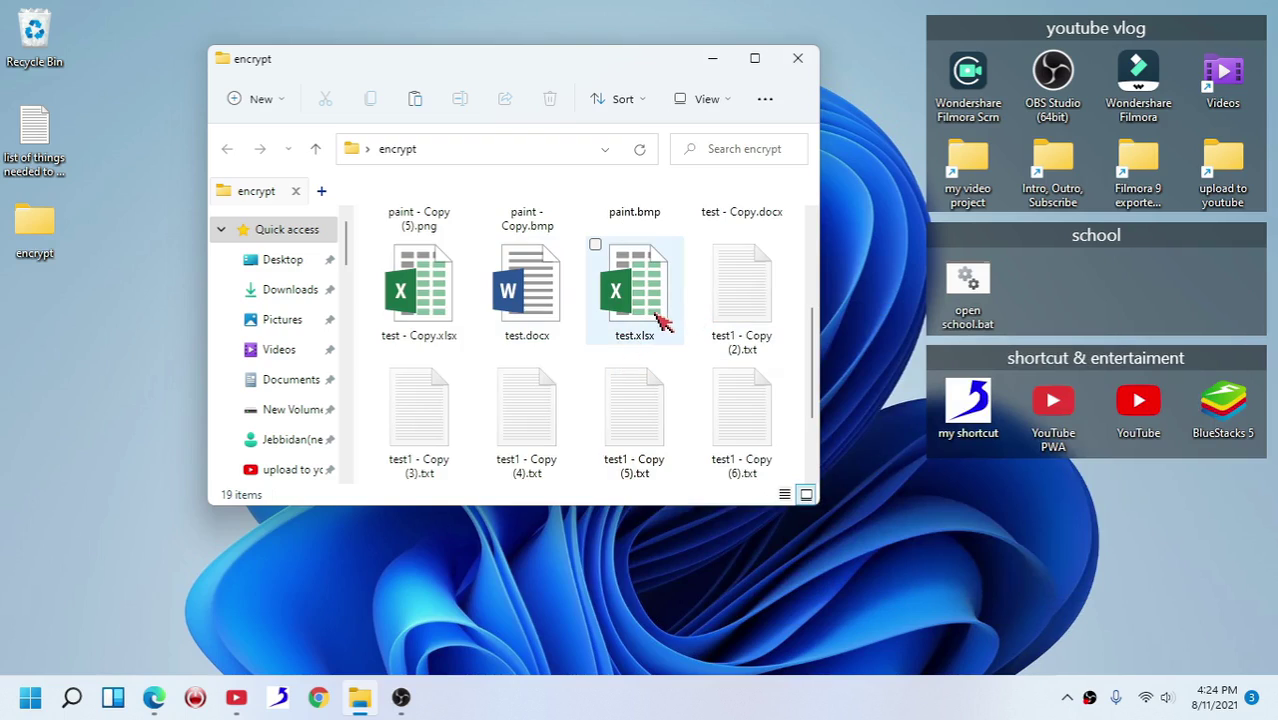
scroll(660, 320, "up", 2)
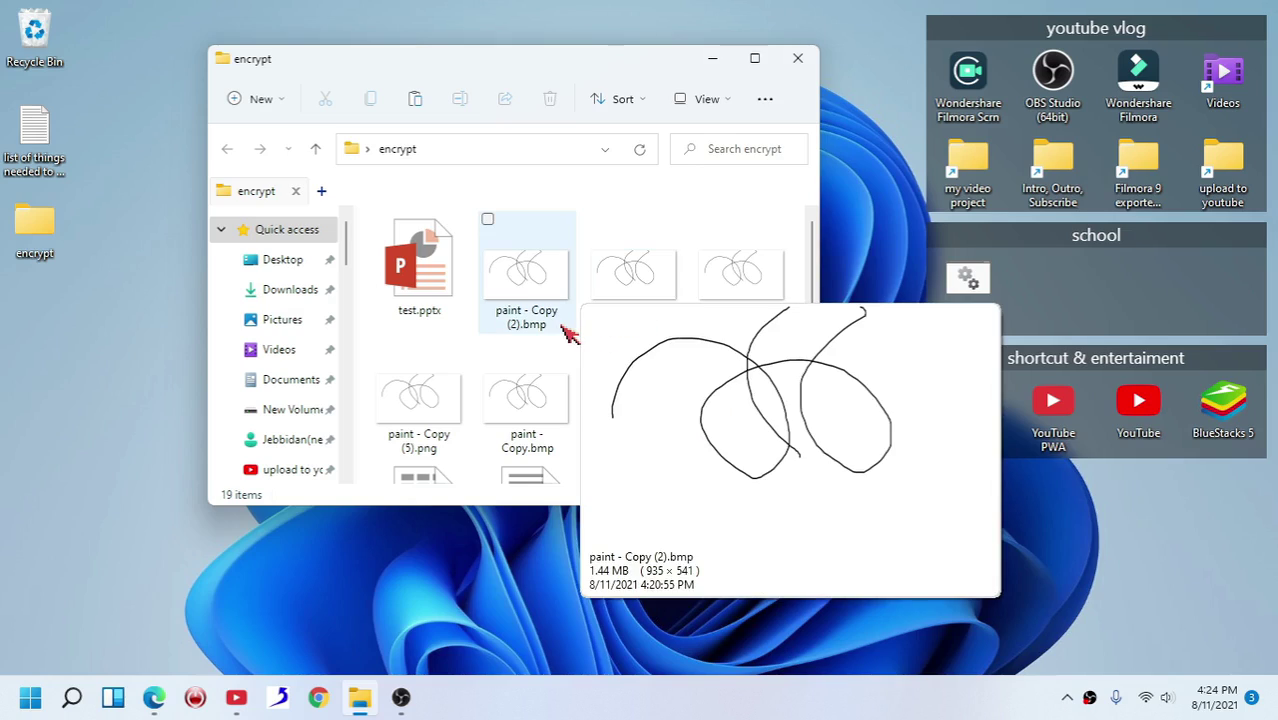
left_click(565, 571)
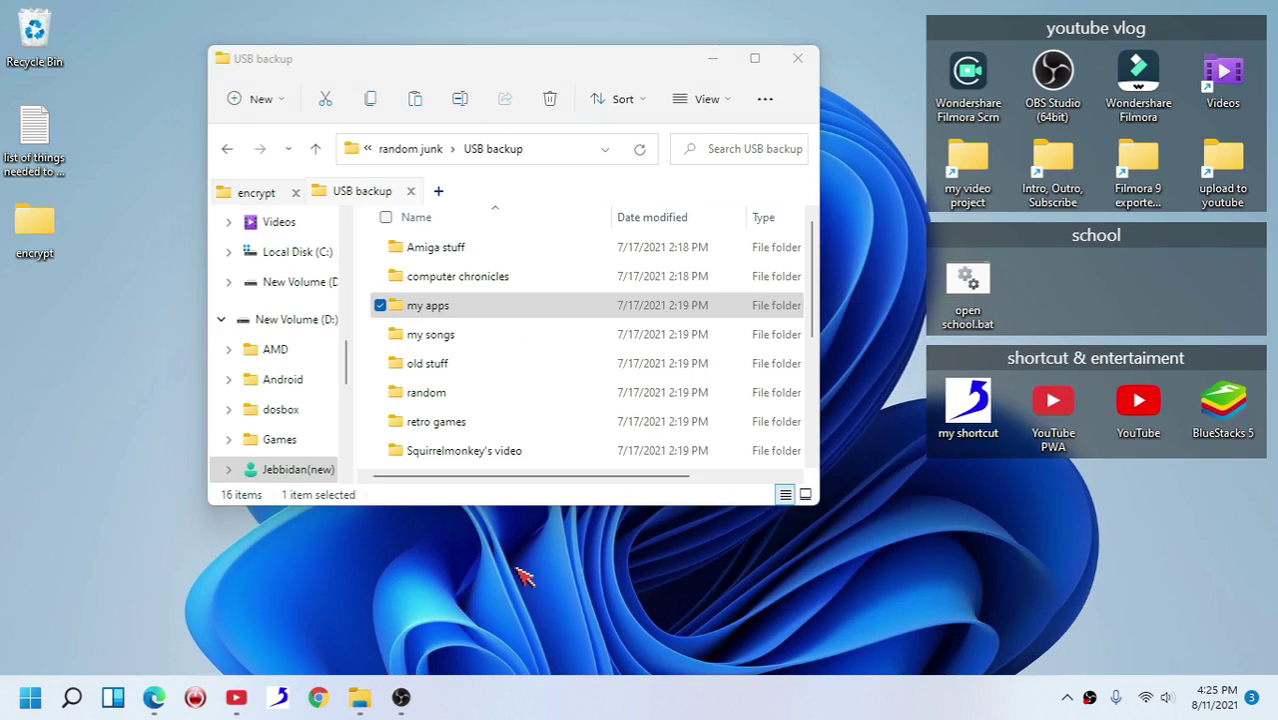
- Show the USB backup folder as Large icons to reveal the padlocked encrypted videos
scroll(491, 332, "down", 3)
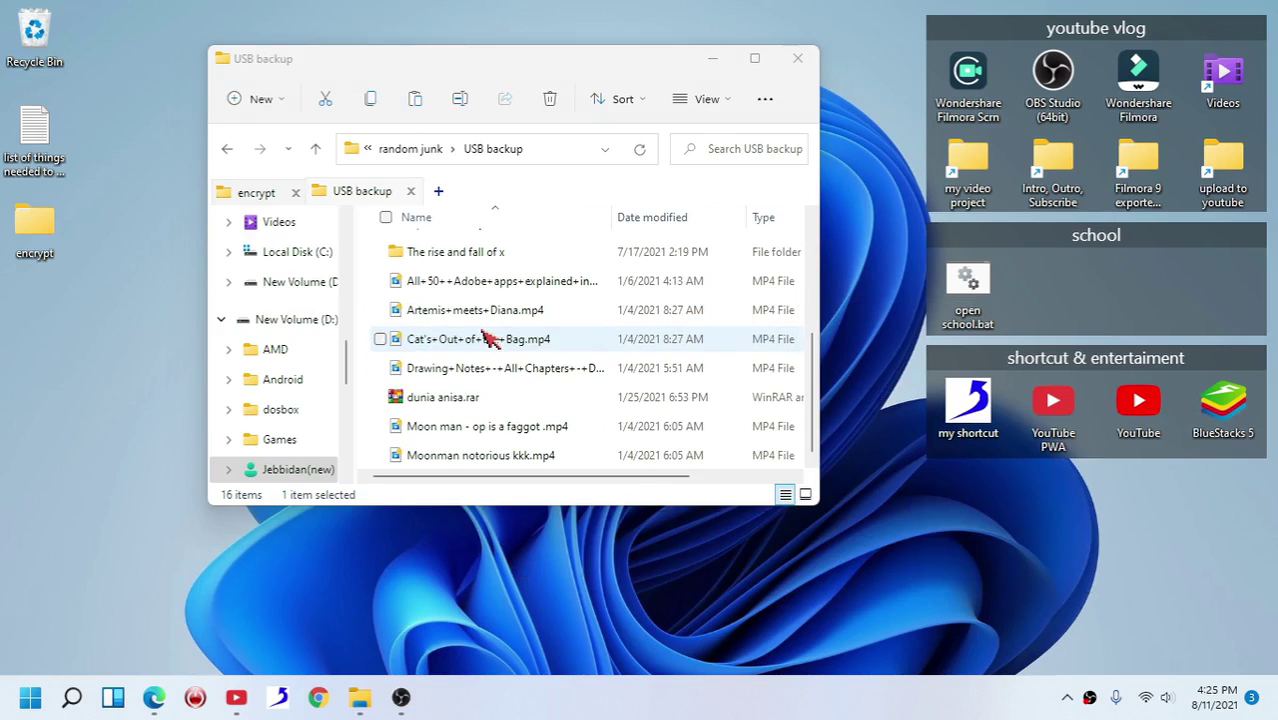
left_click(806, 495)
scroll(640, 395, "down", 3)
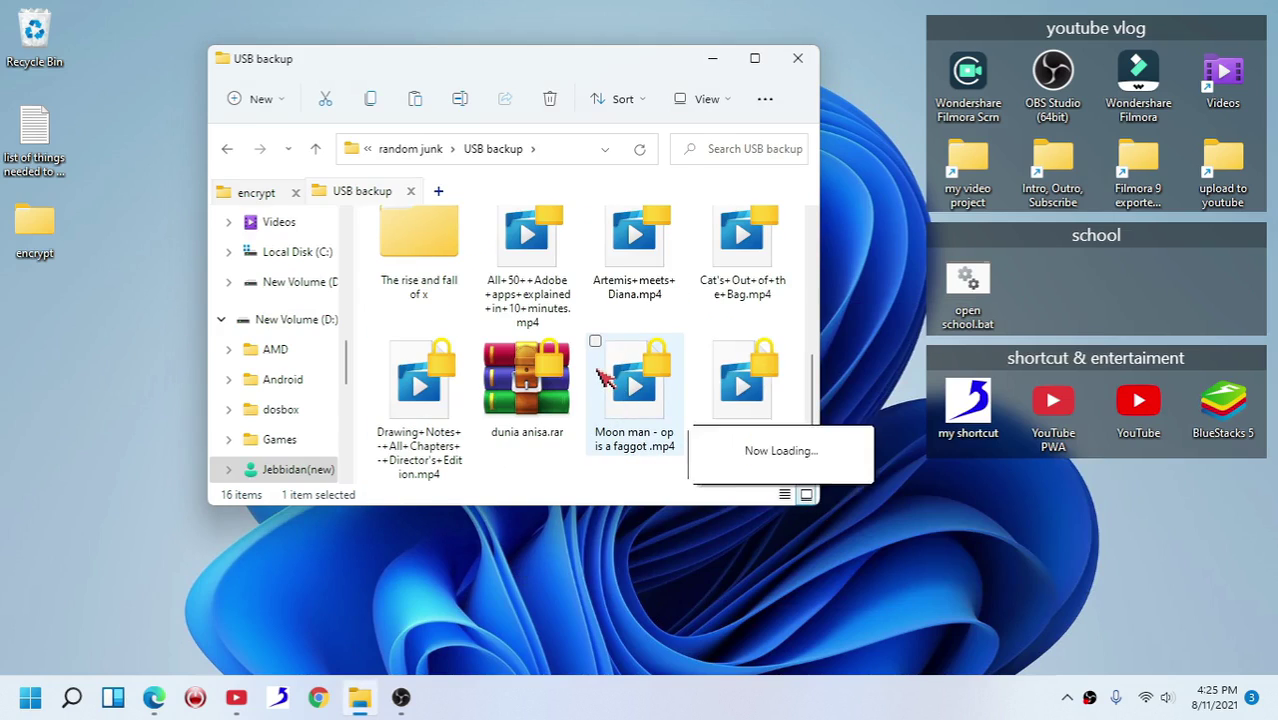
scroll(590, 385, "up", 2)
scroll(576, 390, "down", 2)
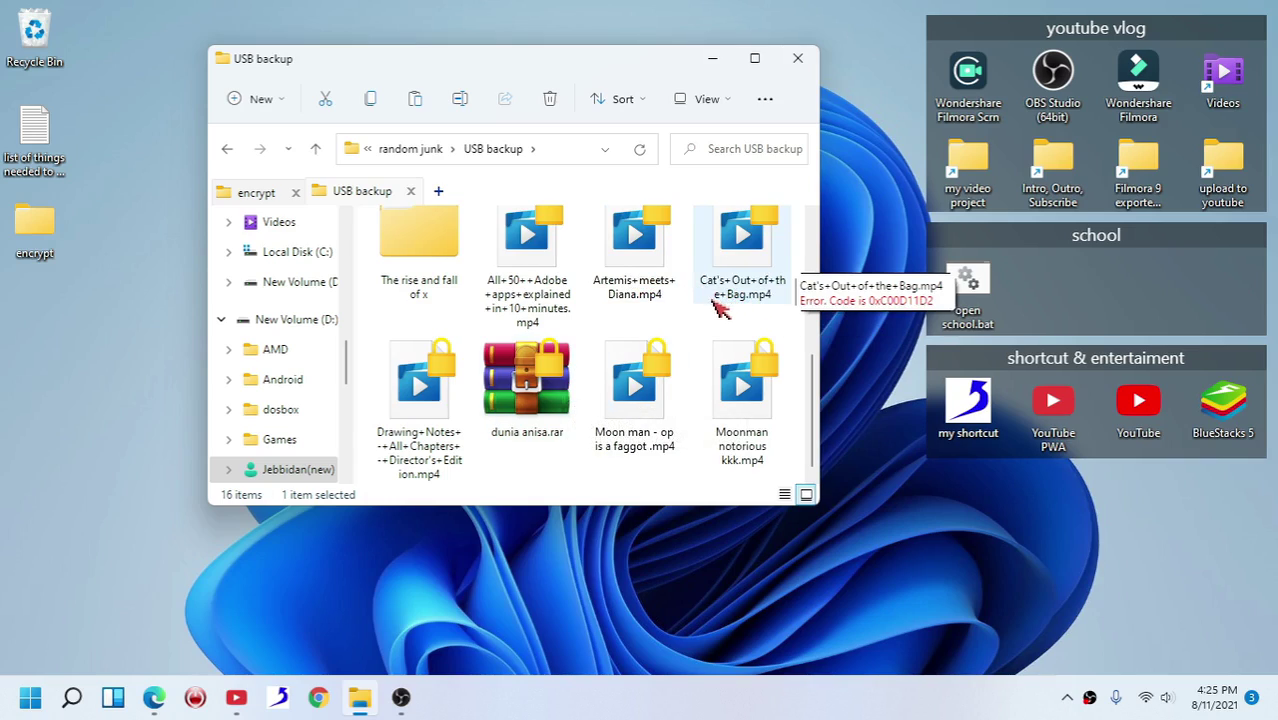
scroll(718, 308, "up", 1)
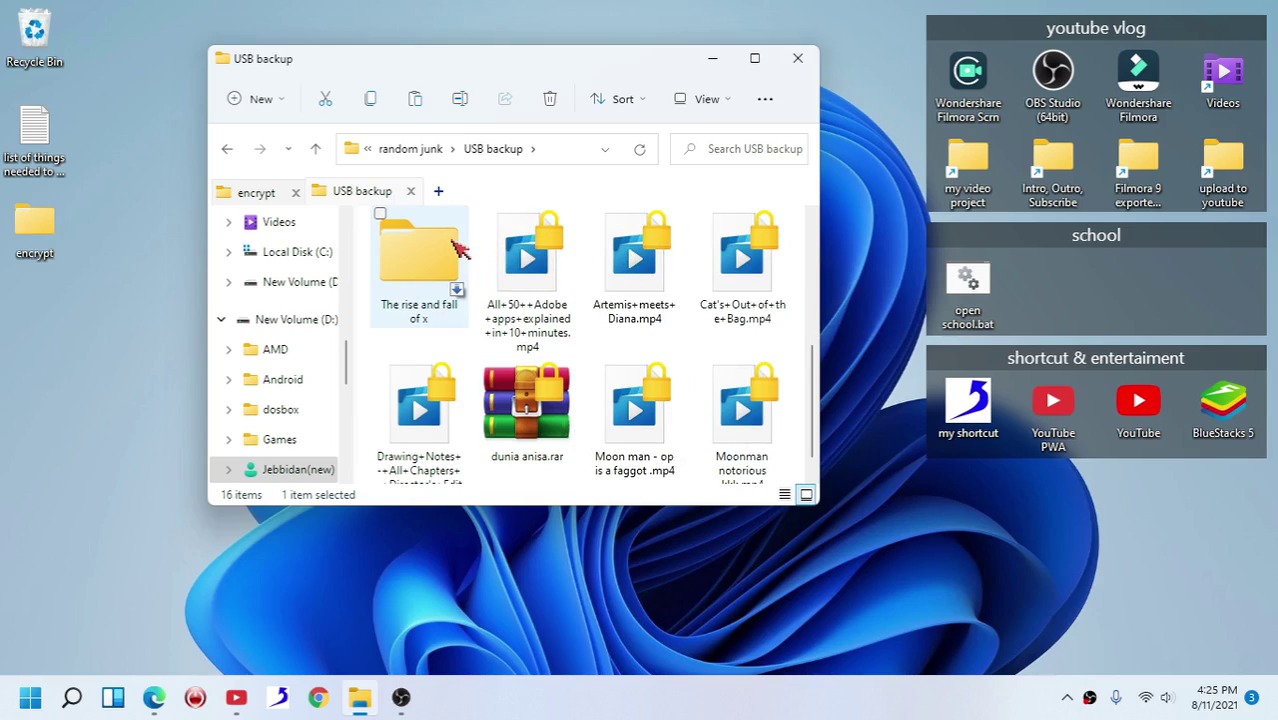
- Launch Notepad and type the note 'cipher /d → encrypts the files'
key("super+r")
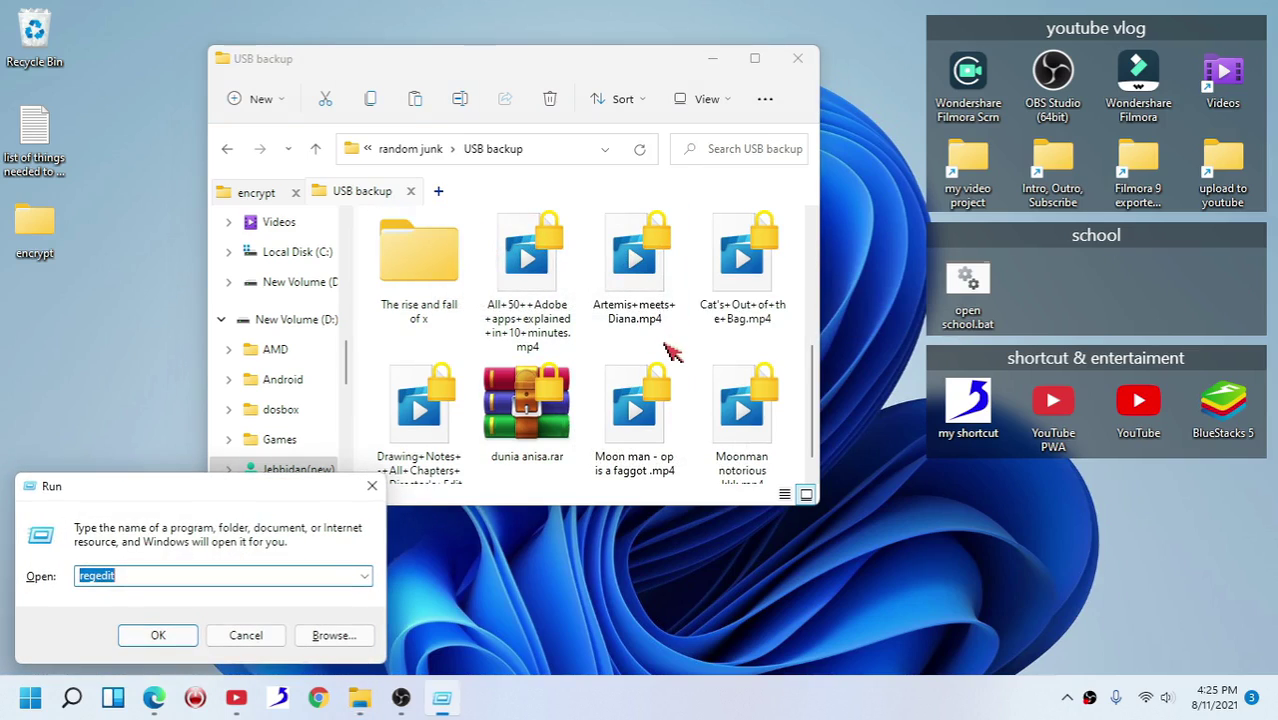
type("notepad")
key("Return")
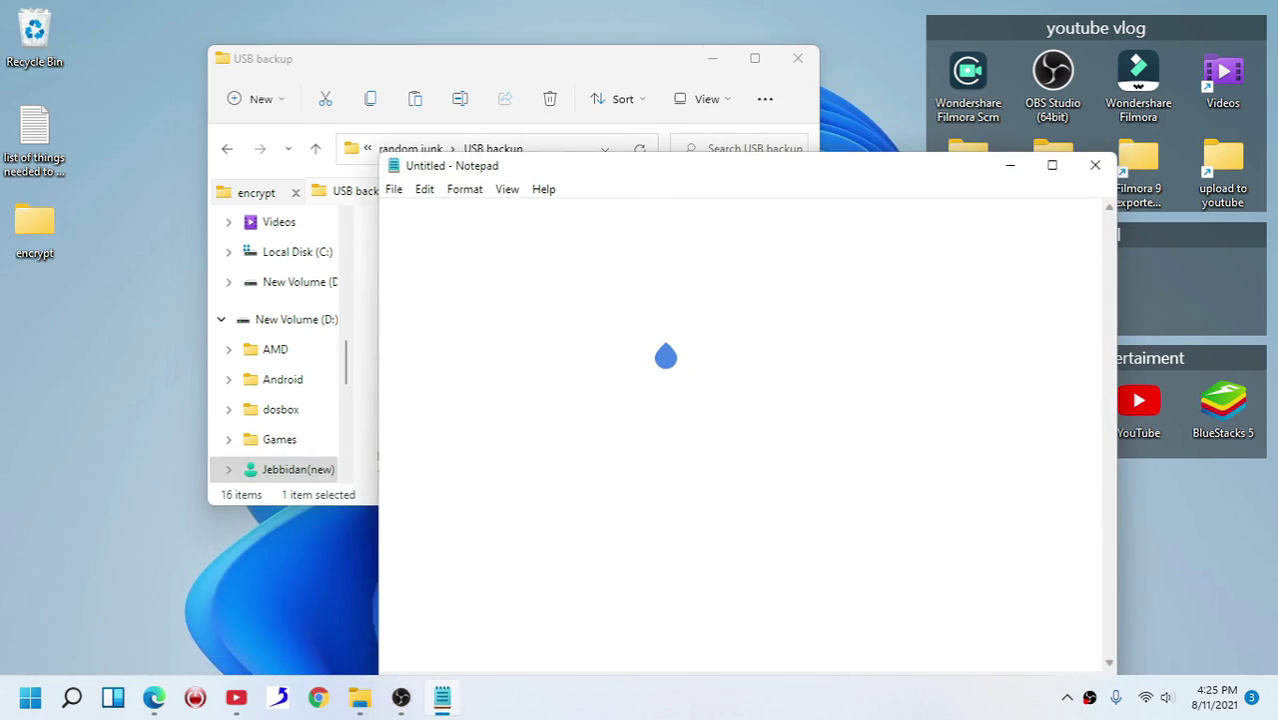
type("cipher /d ")
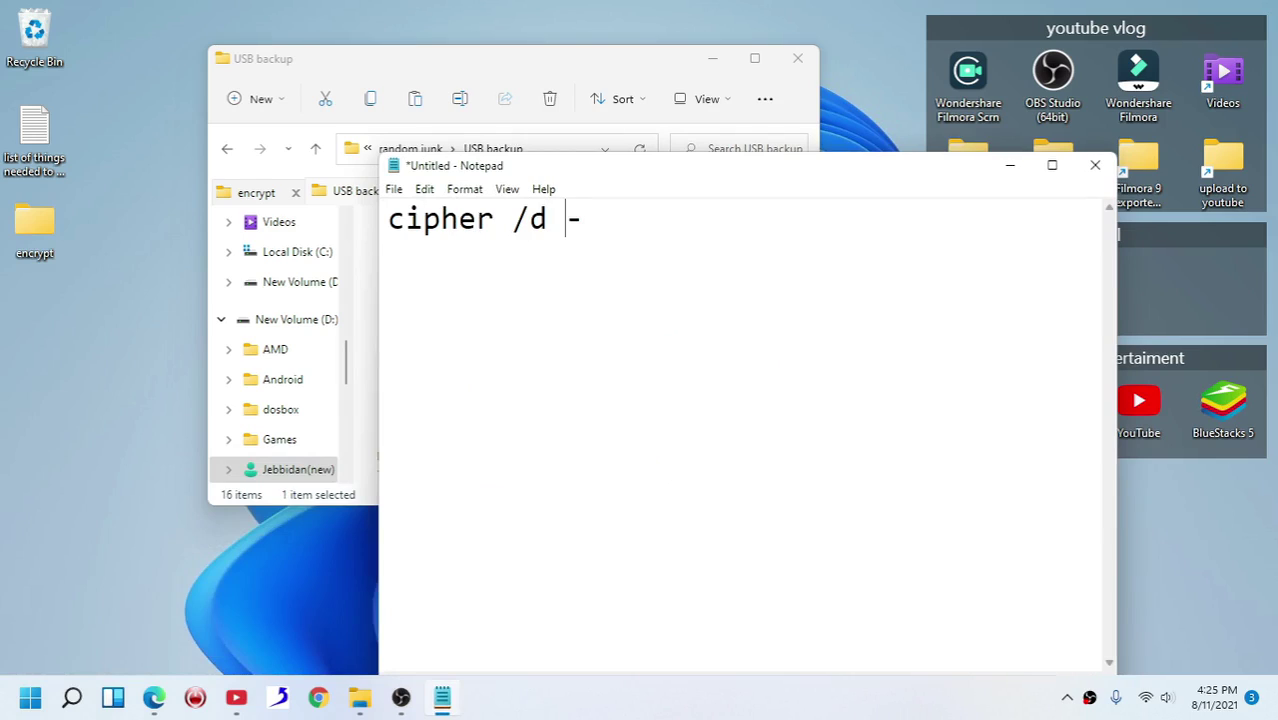
type("<")
key("Right")
type("encript")
key("BackSpace")
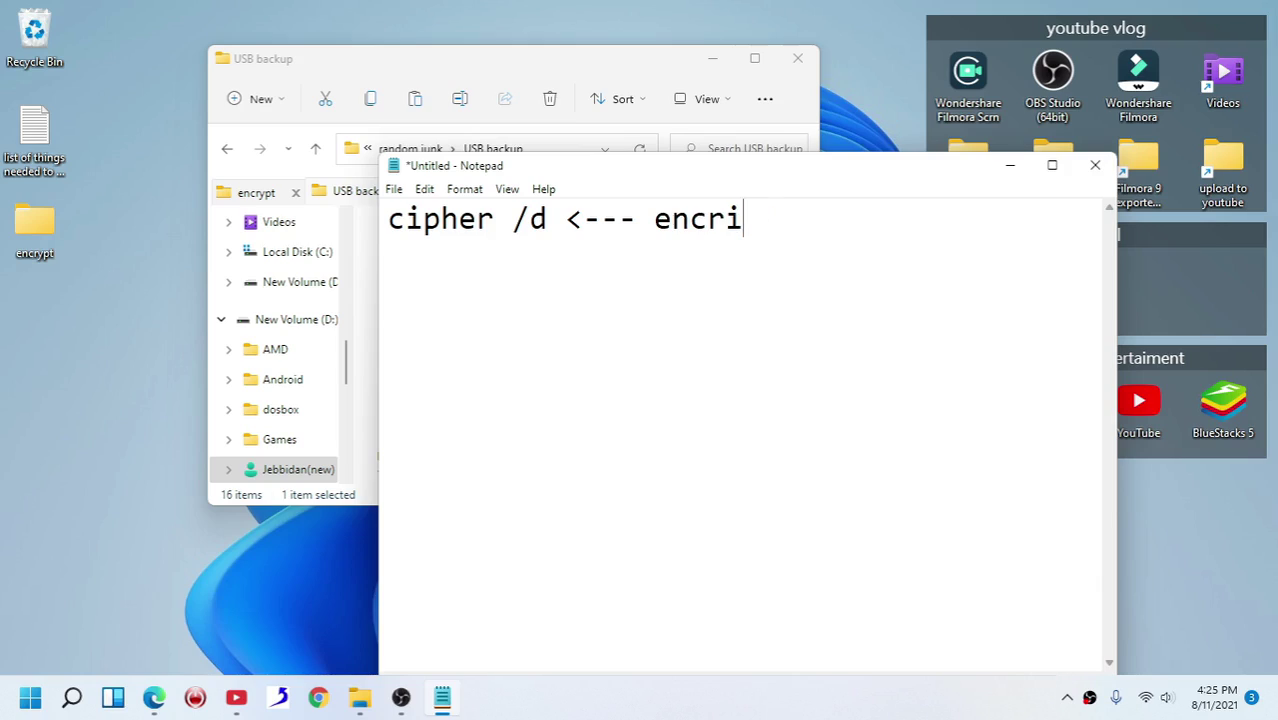
type("pt")
key("BackSpace")
key("BackSpace")
type("ypts")
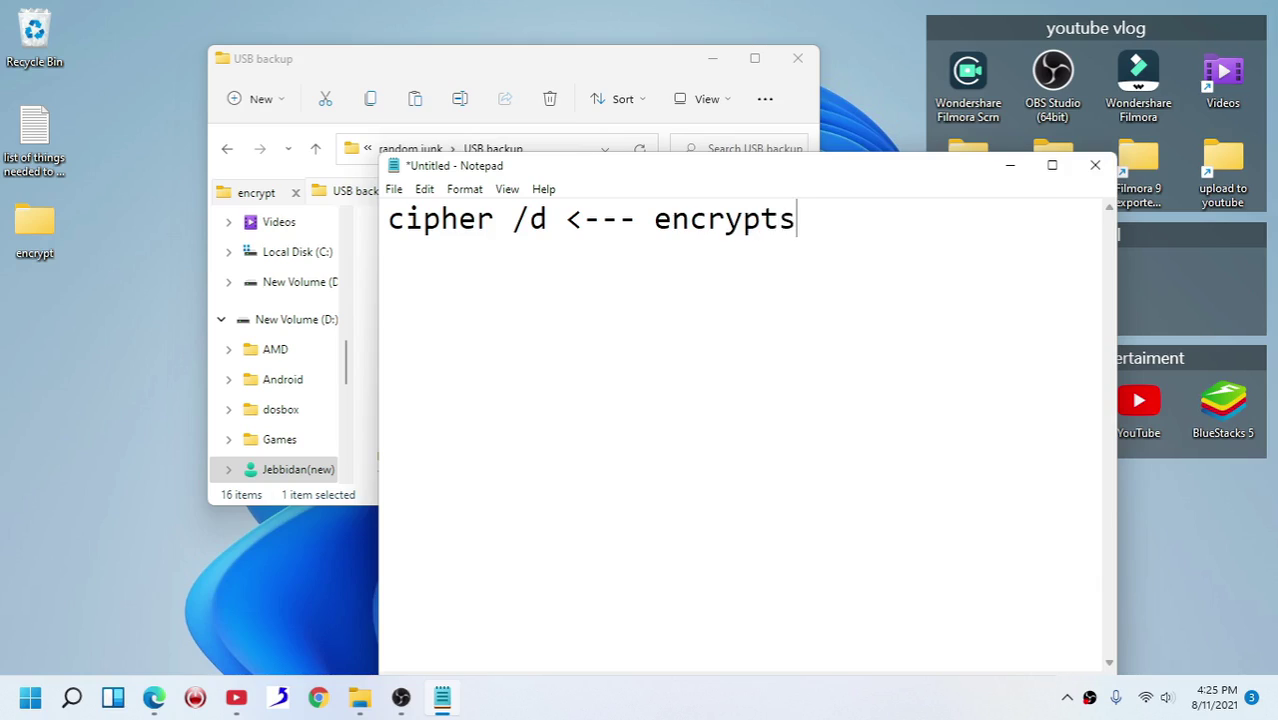
type(" the files")
key("Return")
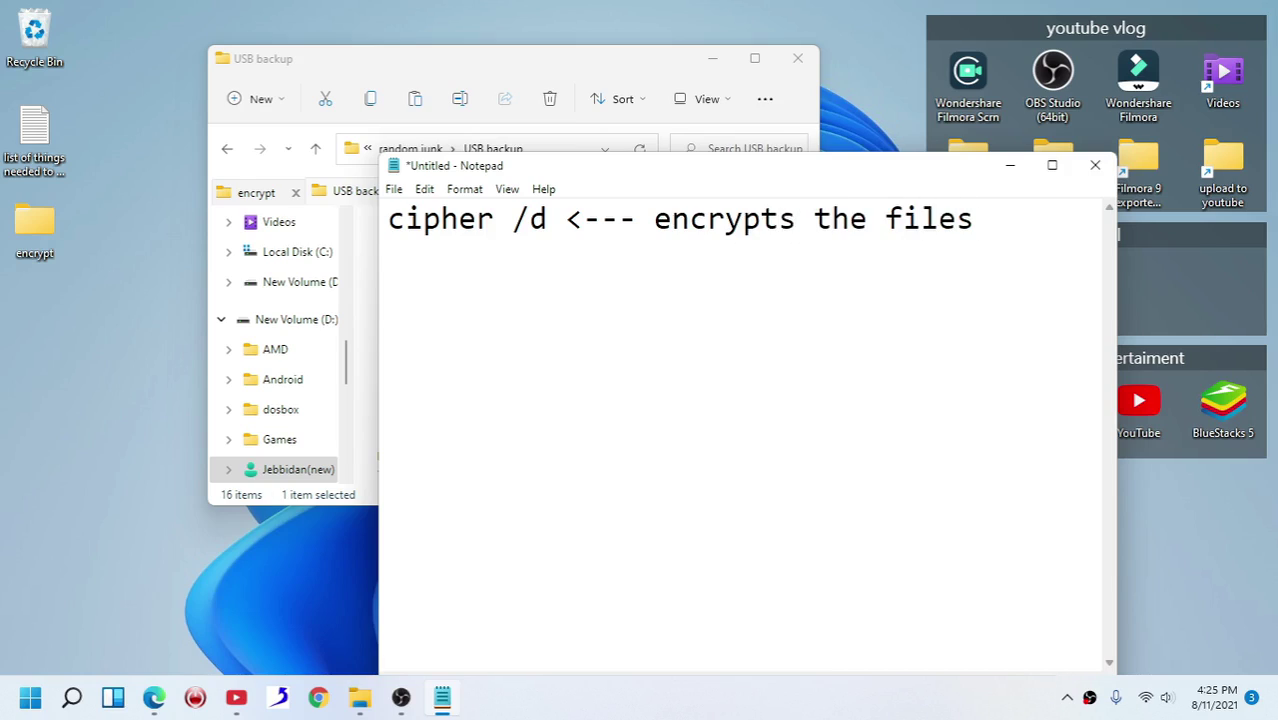
key("Return")
- Add a cipher /e line and give it the same 'encrypts the files' note
type("cipher /e")
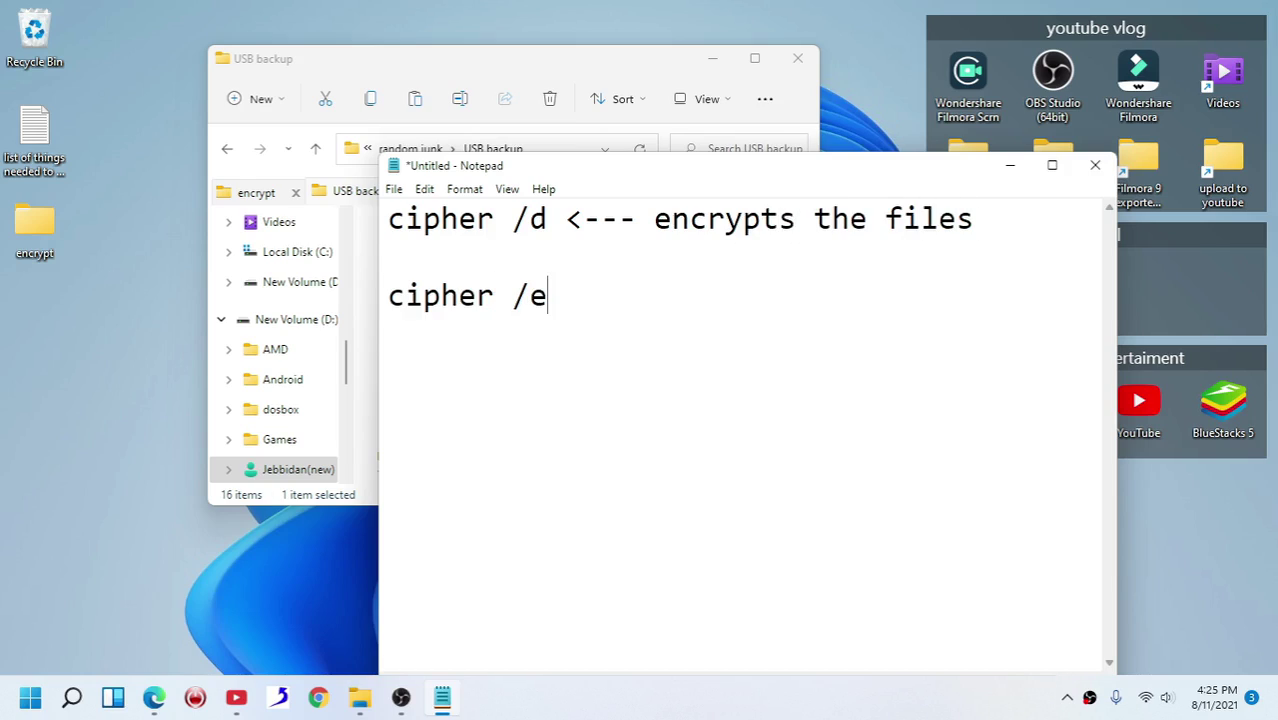
key("Up")
left_click_drag(560, 226, 980, 228)
key("ctrl+x")
left_click(679, 306)
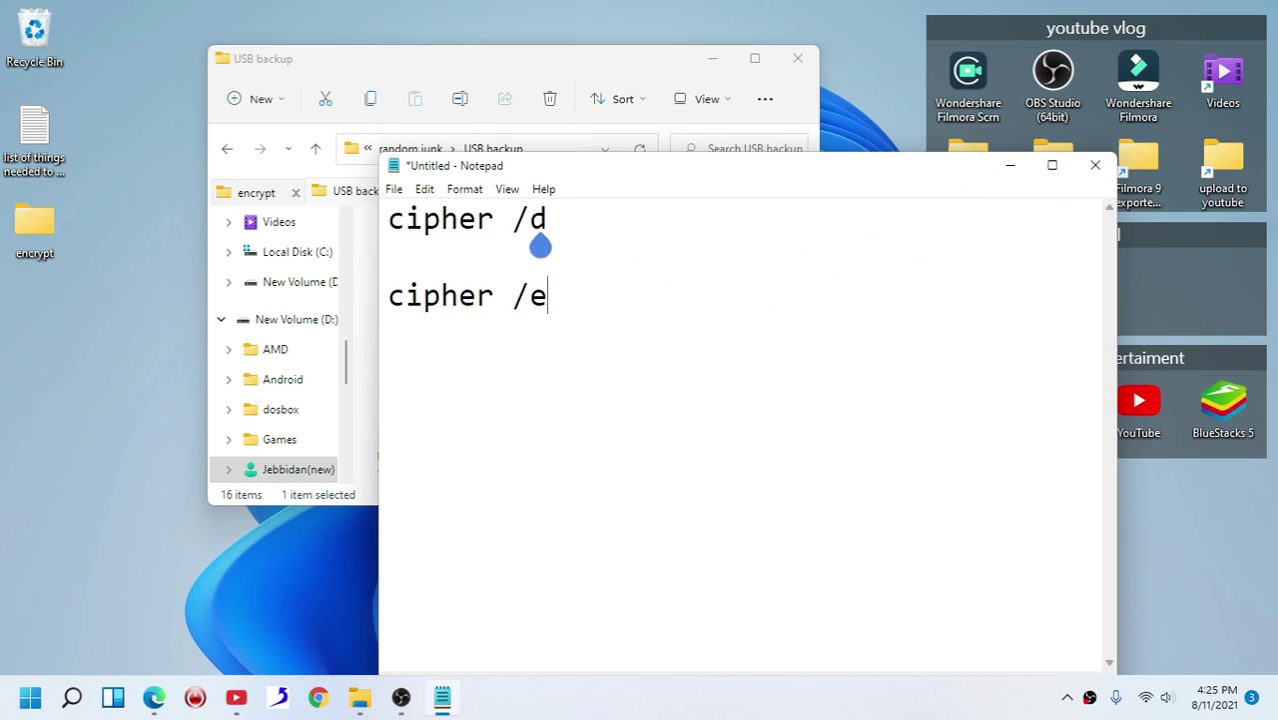
key("ctrl+v")
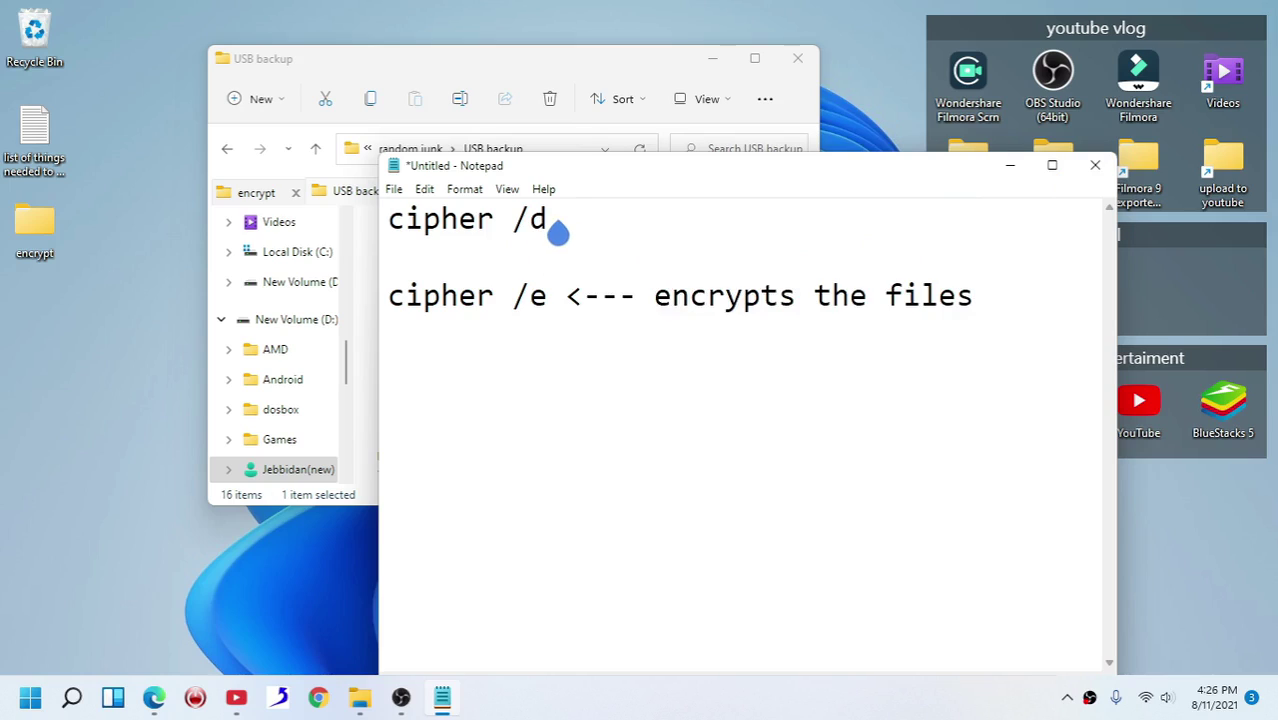
key("ctrl+v")
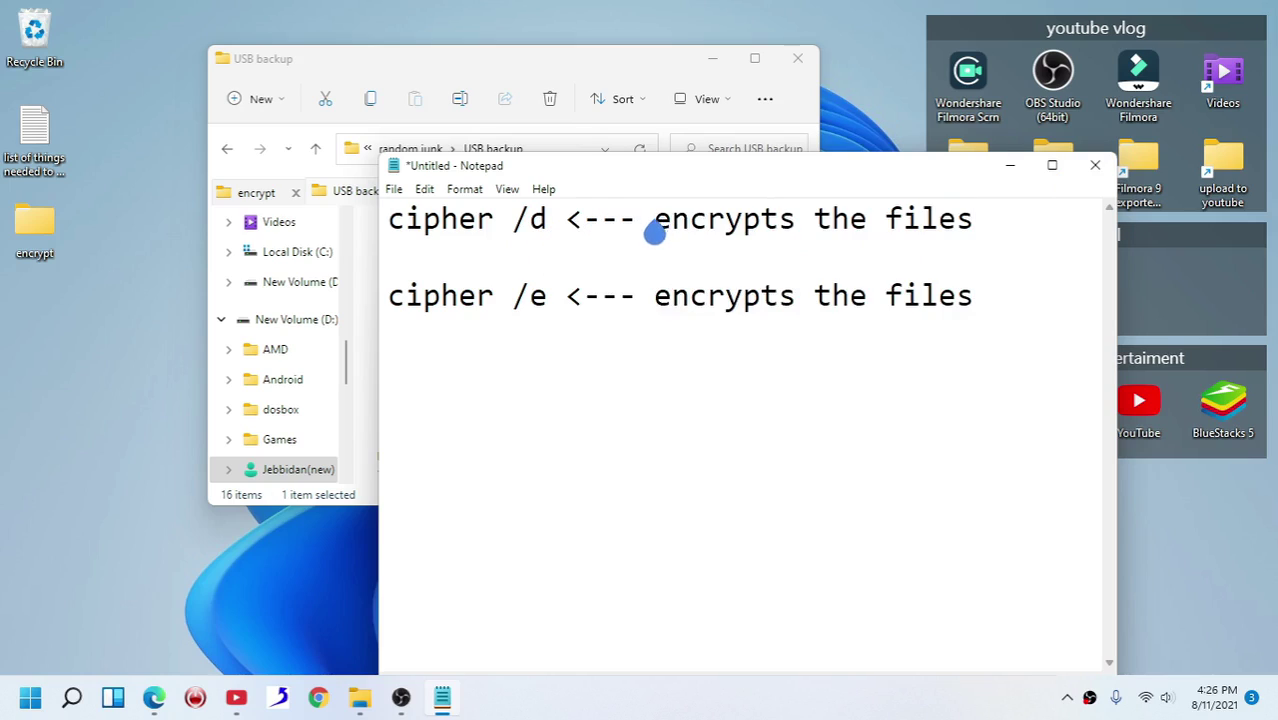
- Correct the cipher /d note to read 'decrypts the files'
left_click_drag(656, 228, 964, 248)
left_click(656, 305)
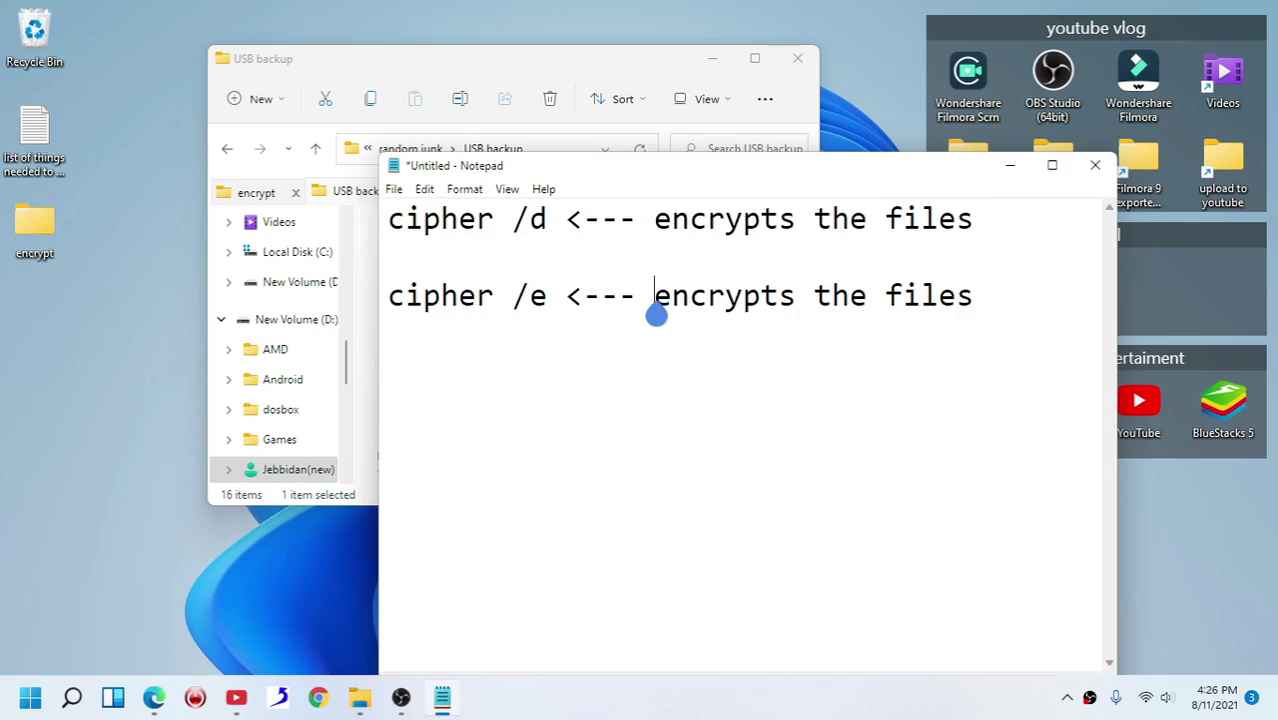
left_click(656, 236)
type("d")
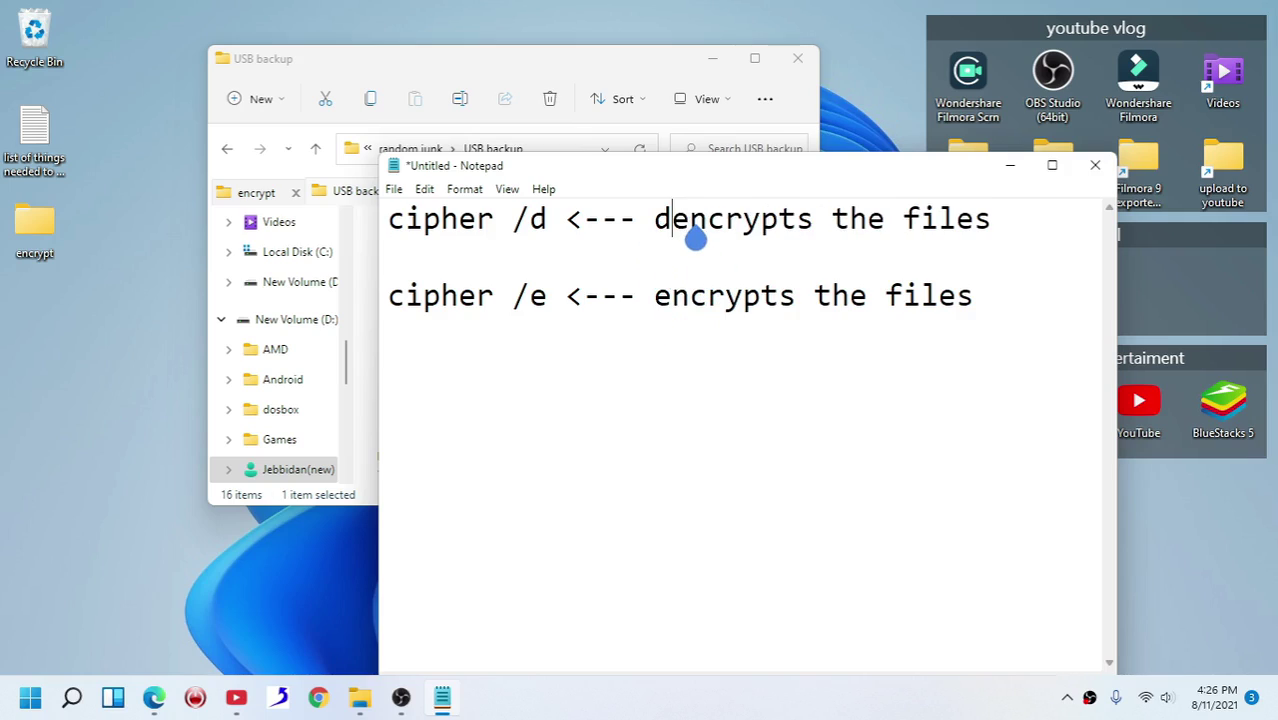
left_click(707, 238)
key("BackSpace")
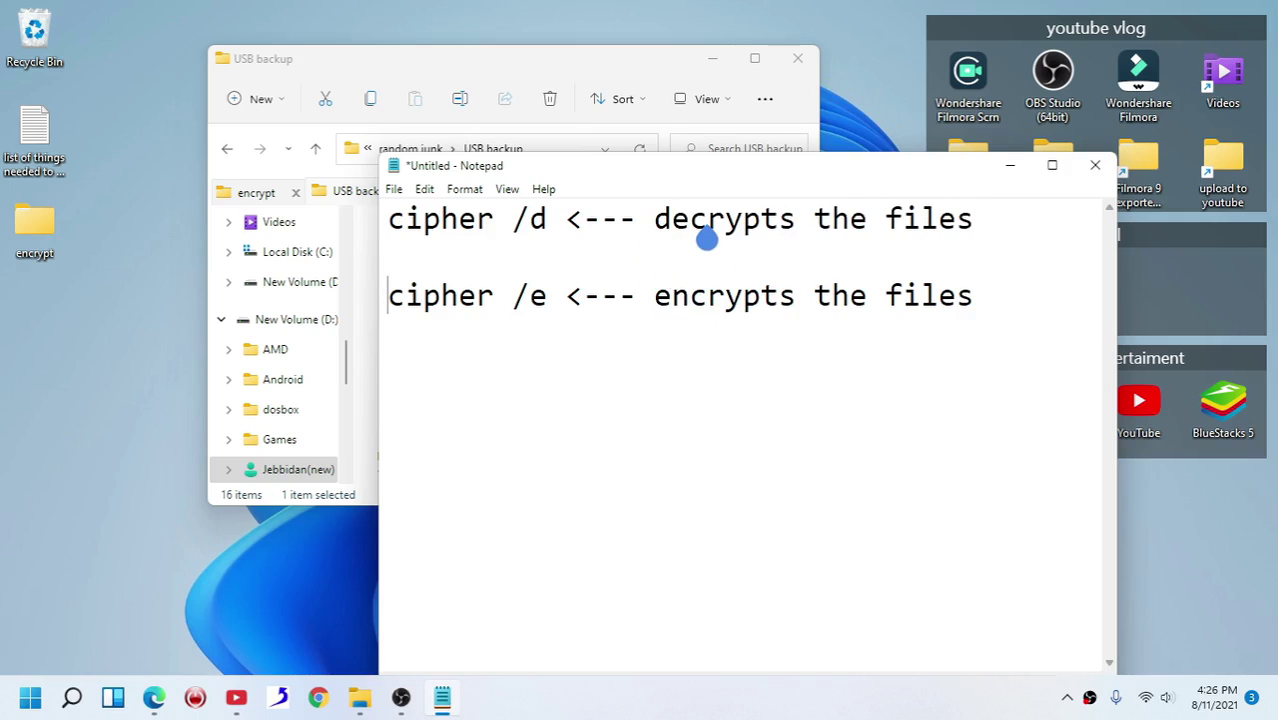
- Highlight both cipher commands, then discard the notes and return to the encrypt folder
left_click_drag(546, 310, 399, 311)
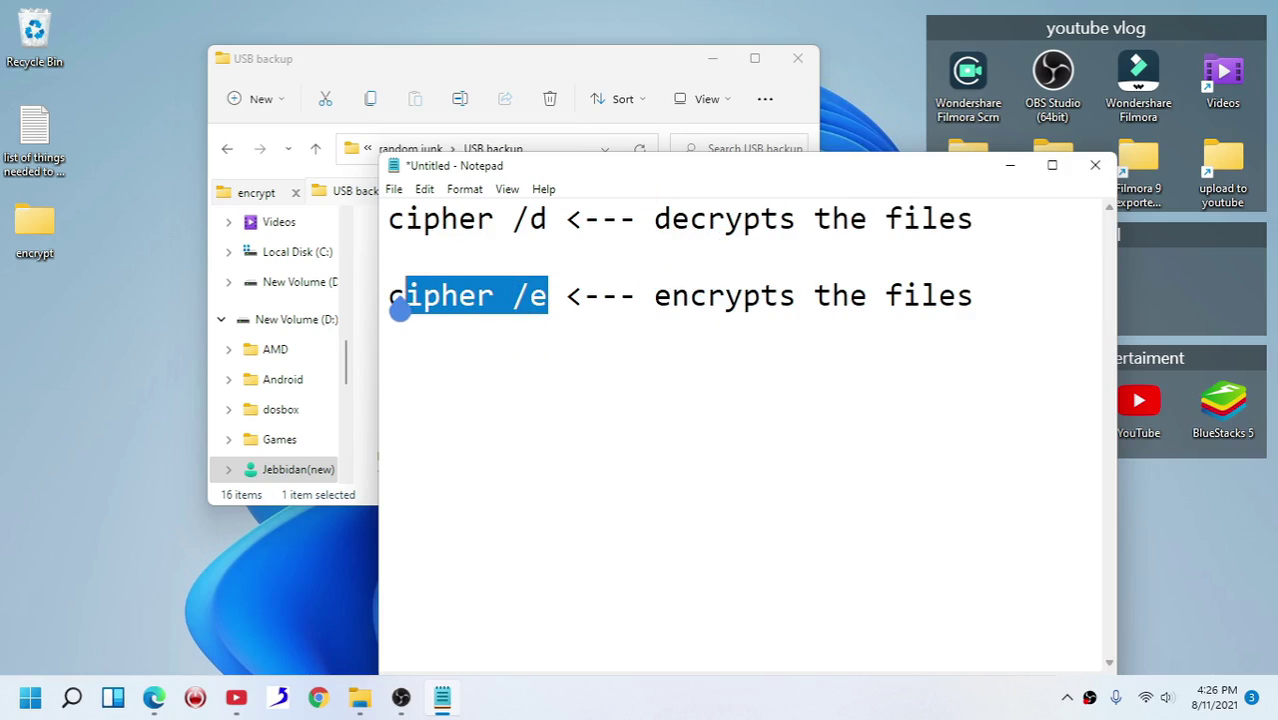
left_click(401, 312)
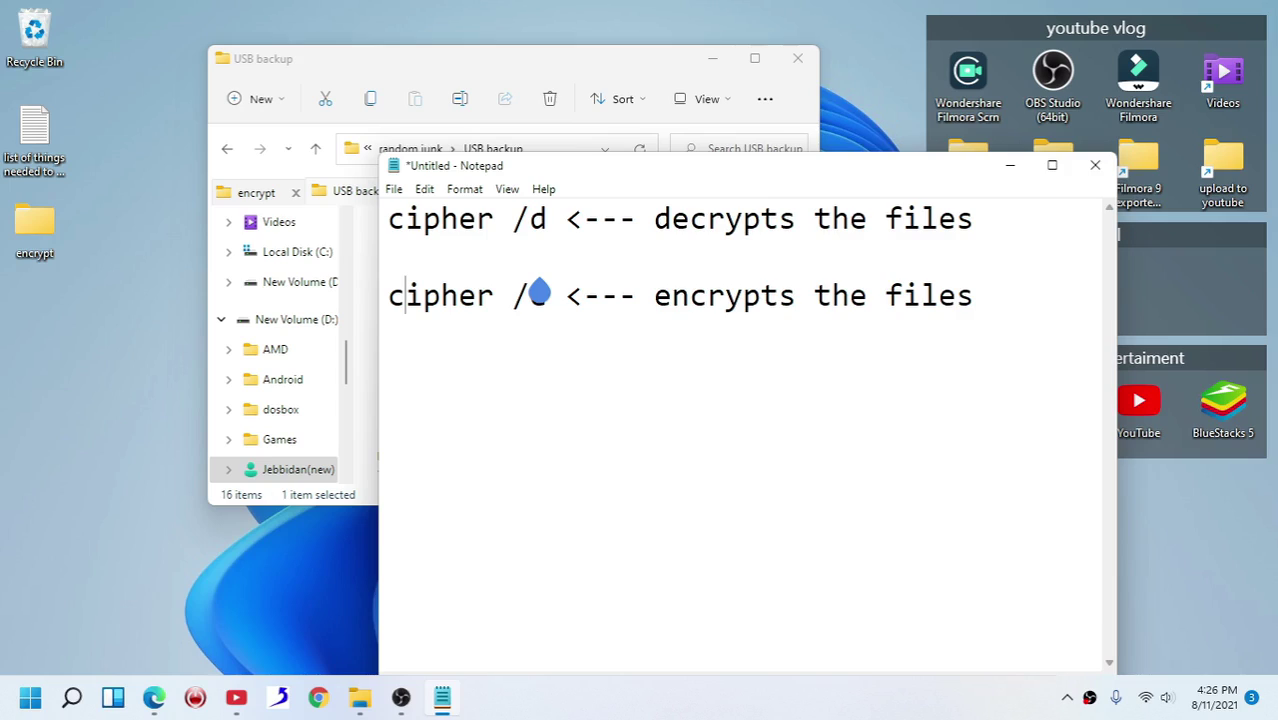
left_click_drag(478, 222, 368, 219)
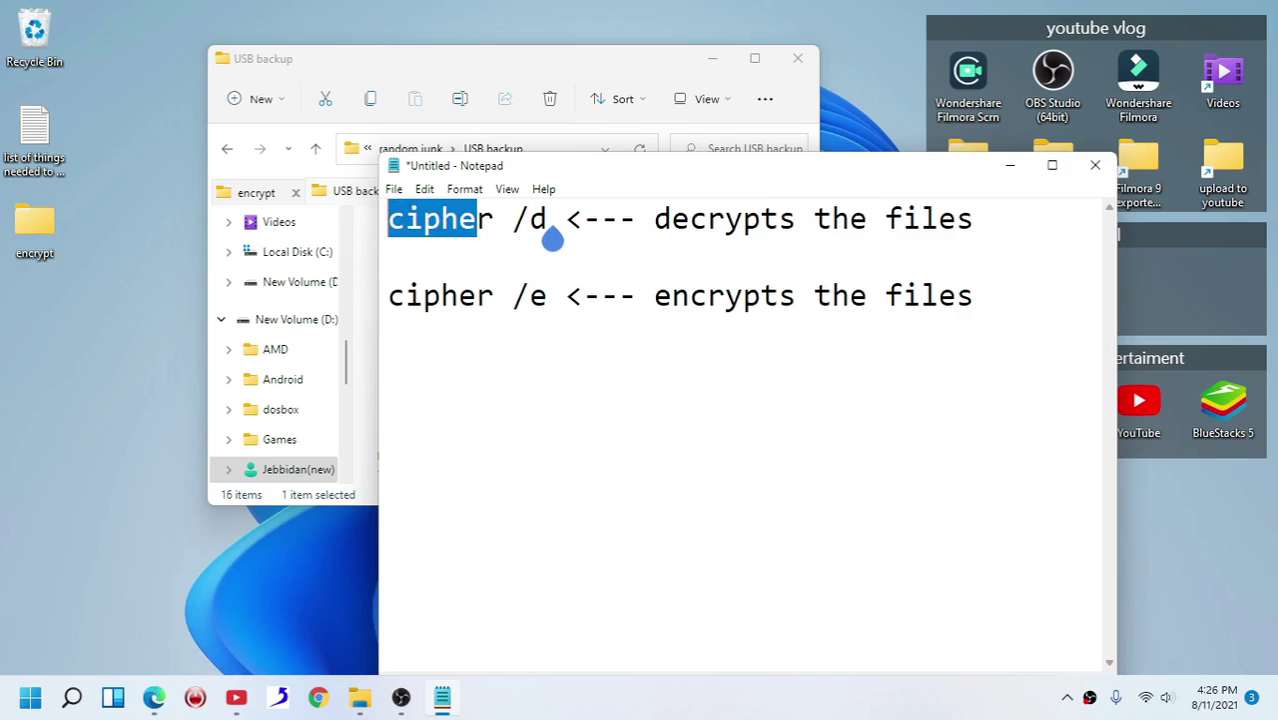
left_click(553, 238)
left_click(1095, 165)
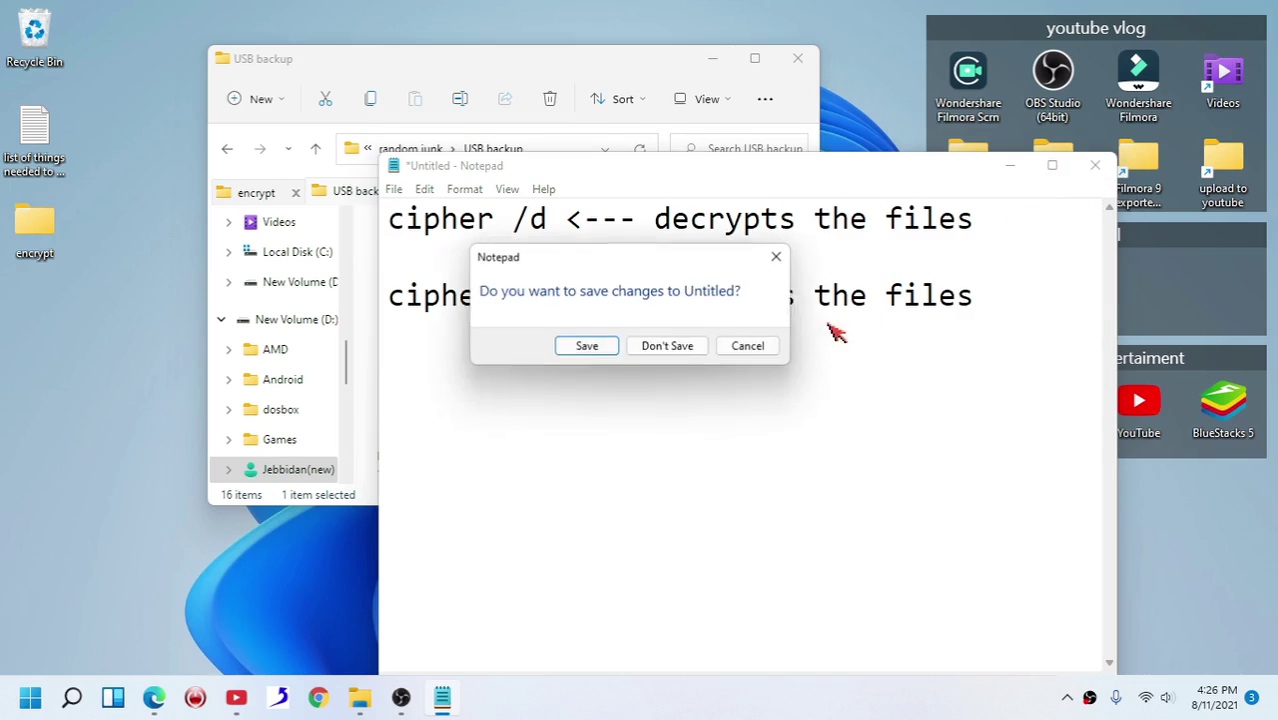
left_click(650, 346)
left_click(254, 192)
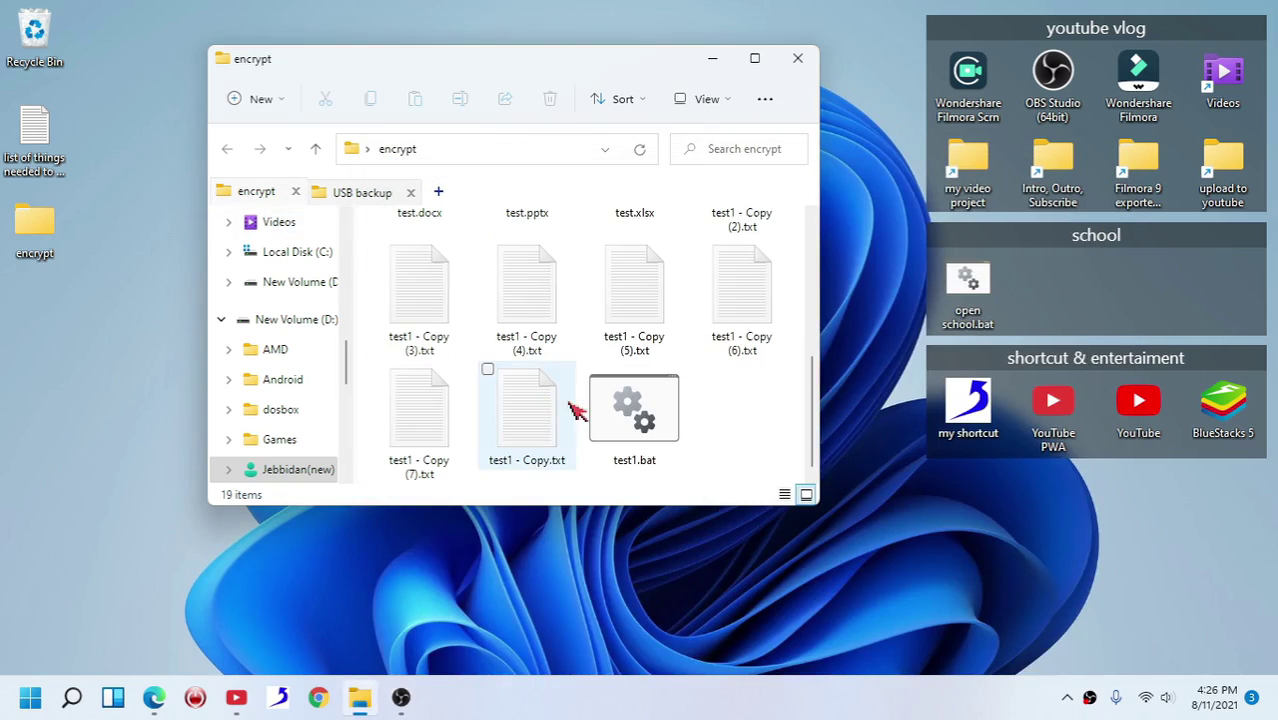
- Edit test1.bat so its last line reads cipher /e, then save and close it
right_click(636, 425)
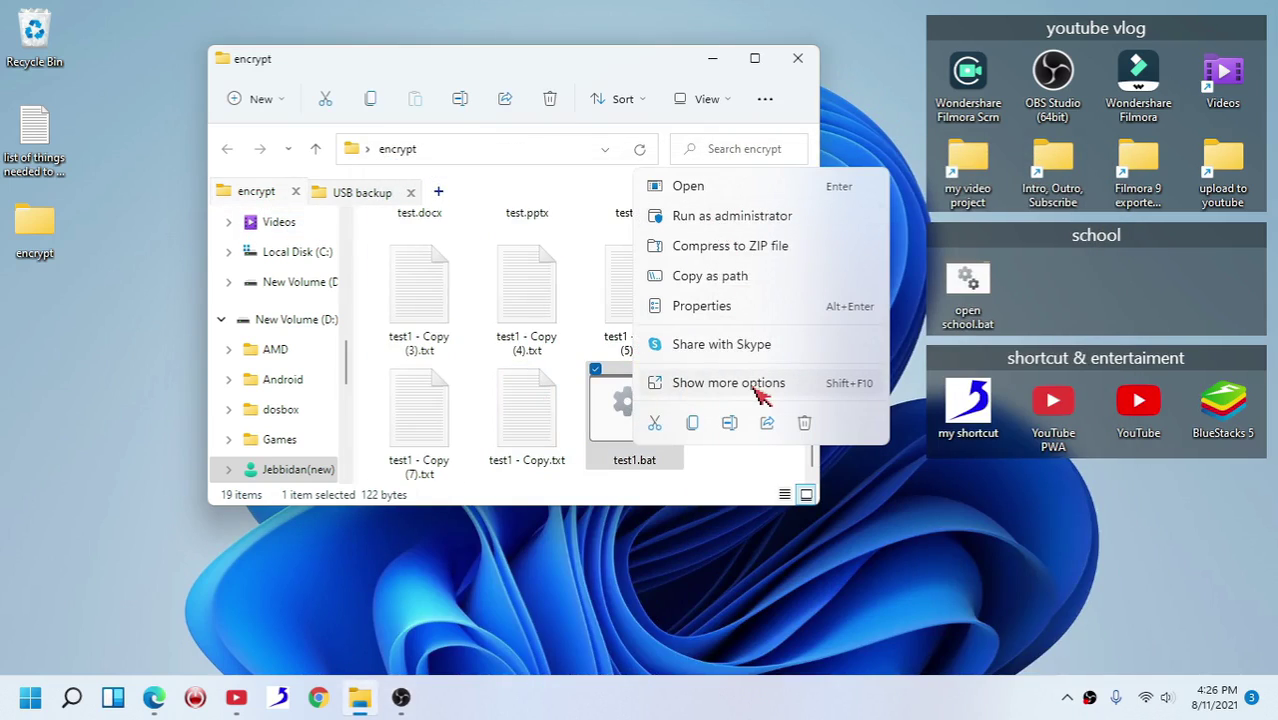
left_click(758, 385)
left_click(796, 231)
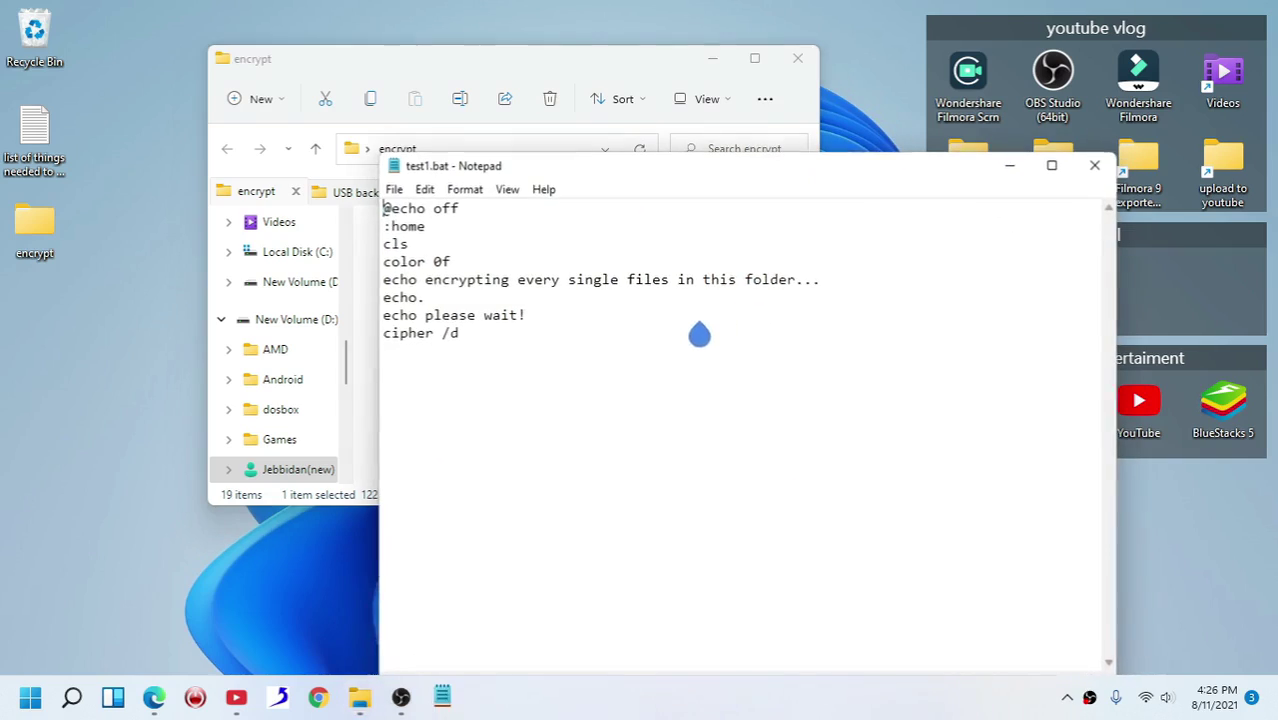
scroll(499, 342, "up", 3, "ctrl")
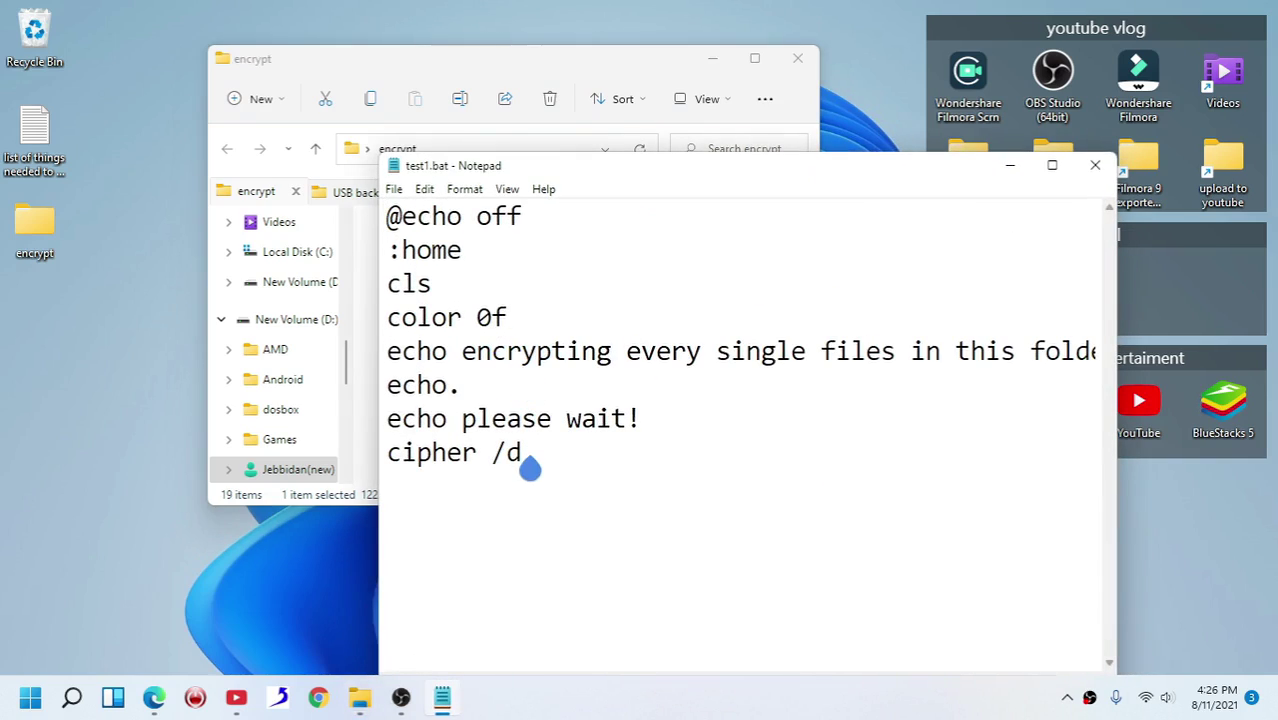
key("BackSpace")
type("e")
key("ctrl+s")
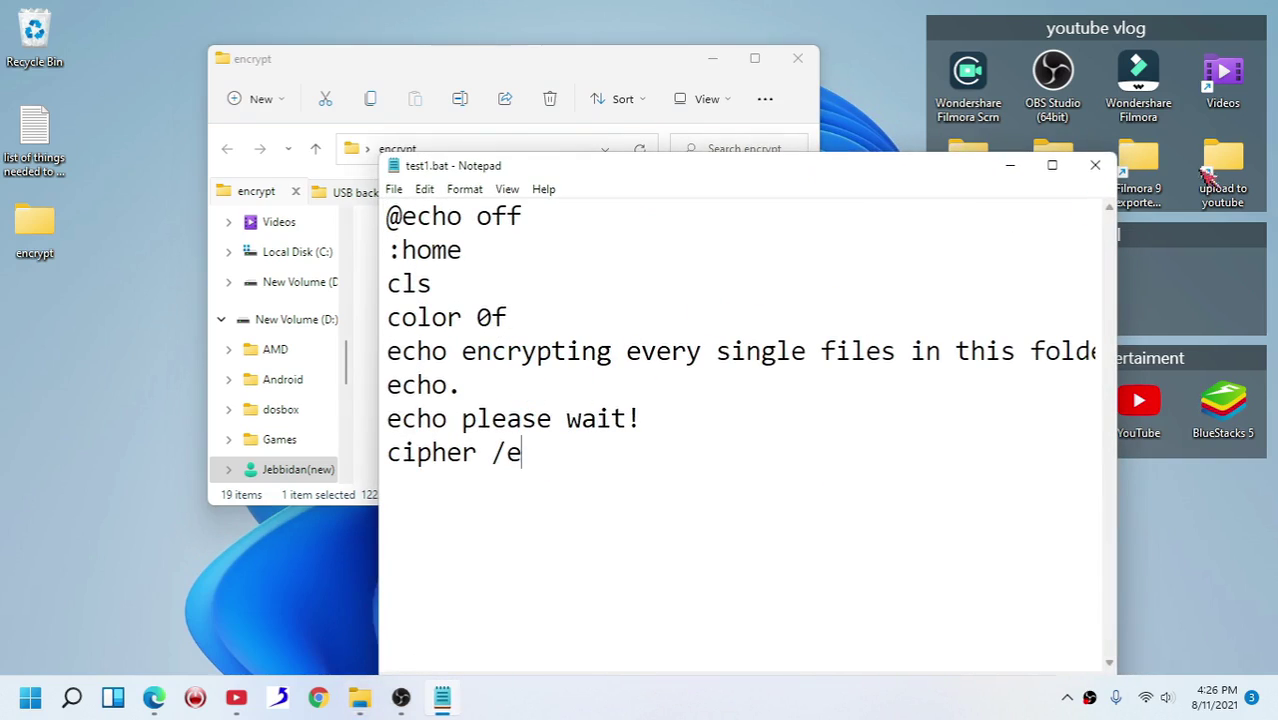
left_click(1095, 165)
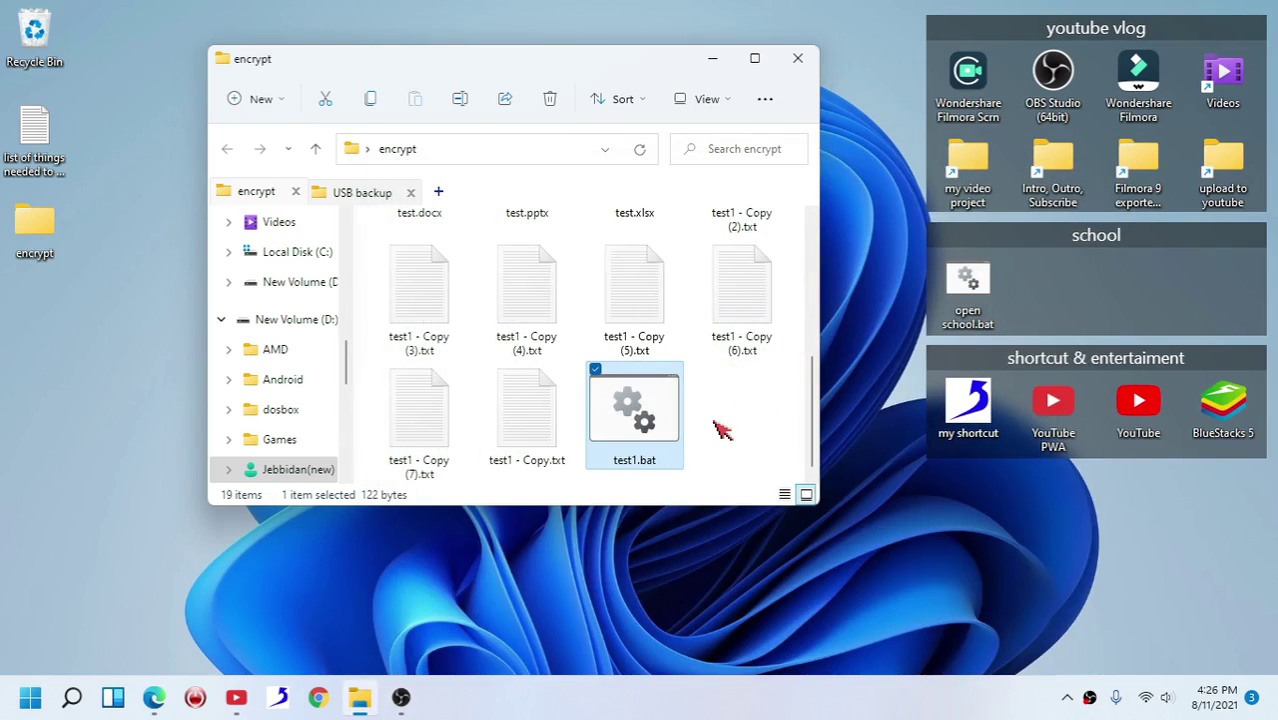
right_click(769, 393)
- Open a command prompt in the encrypt folder and bring it to the front
left_click(799, 416)
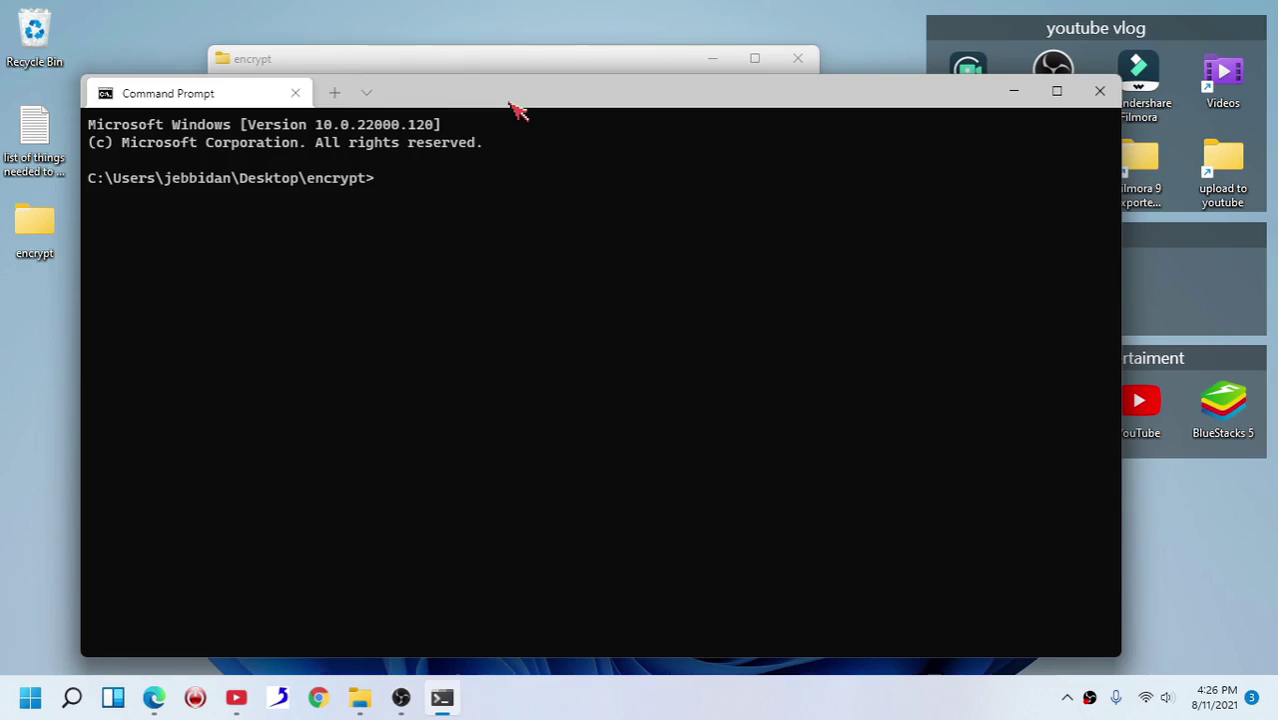
left_click(559, 66)
left_click(963, 354)
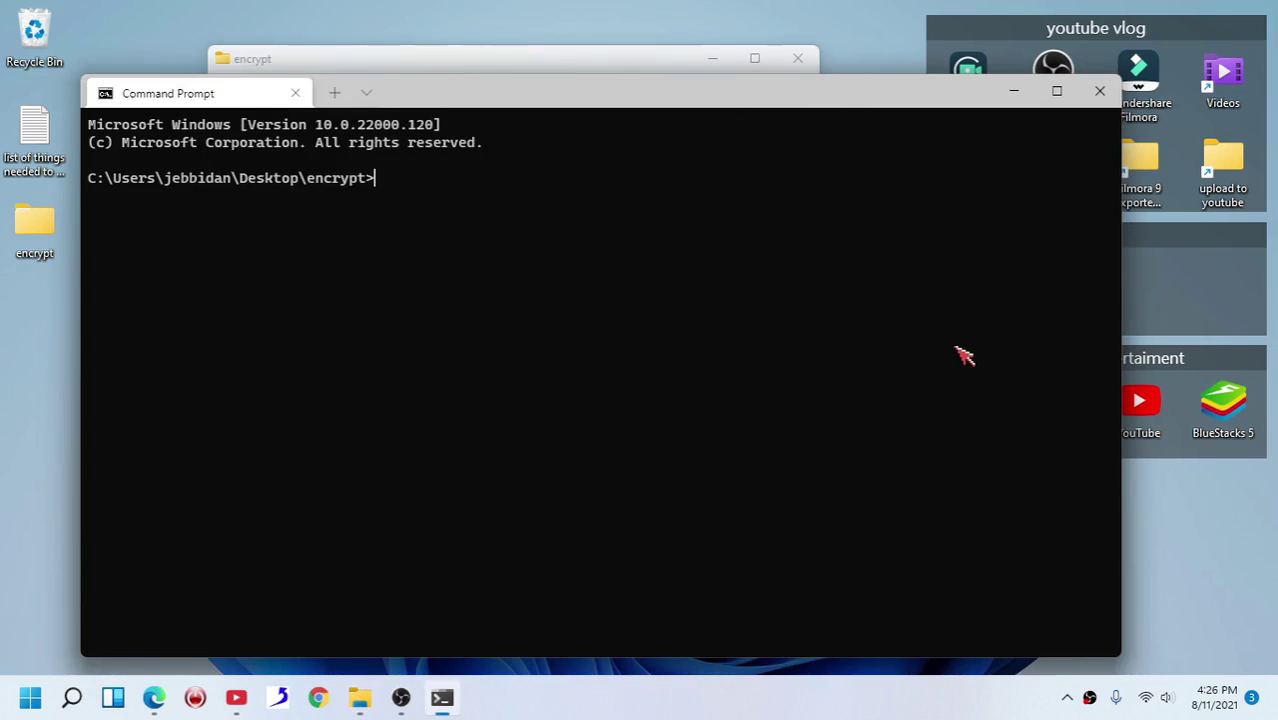
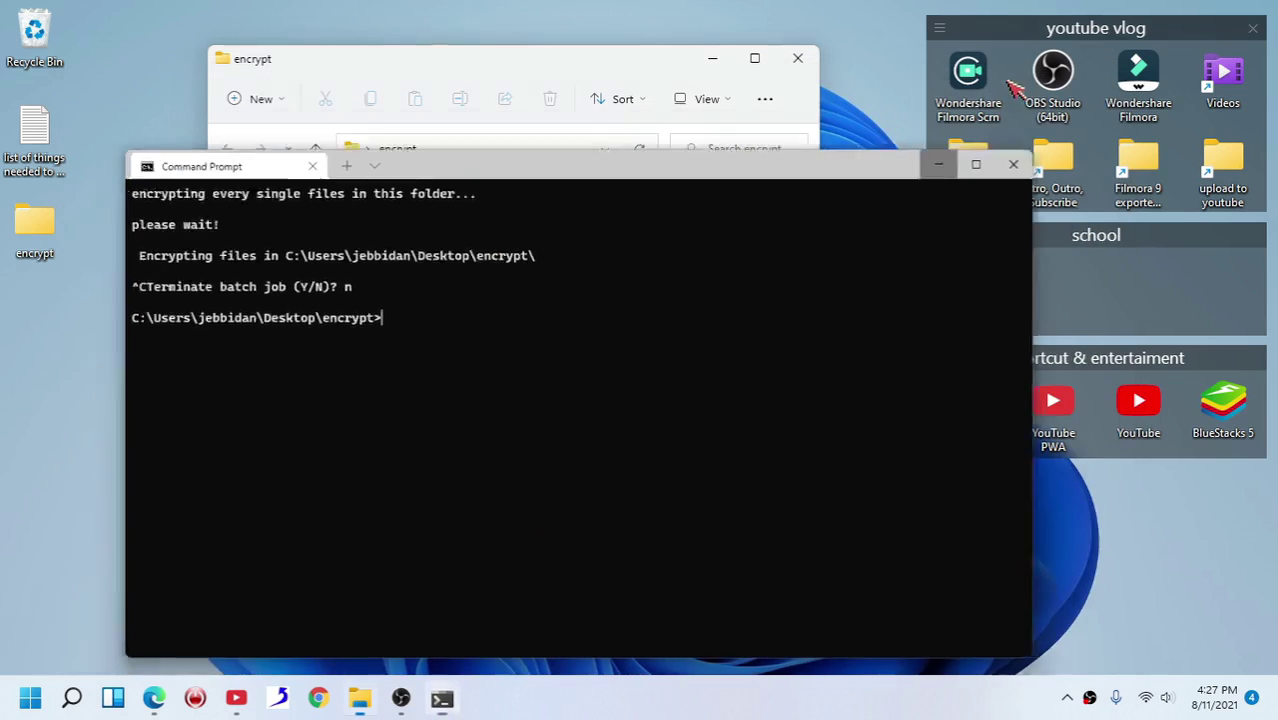
- Clear the EFS encryption-key backup notification from the notification centre
left_click(1233, 705)
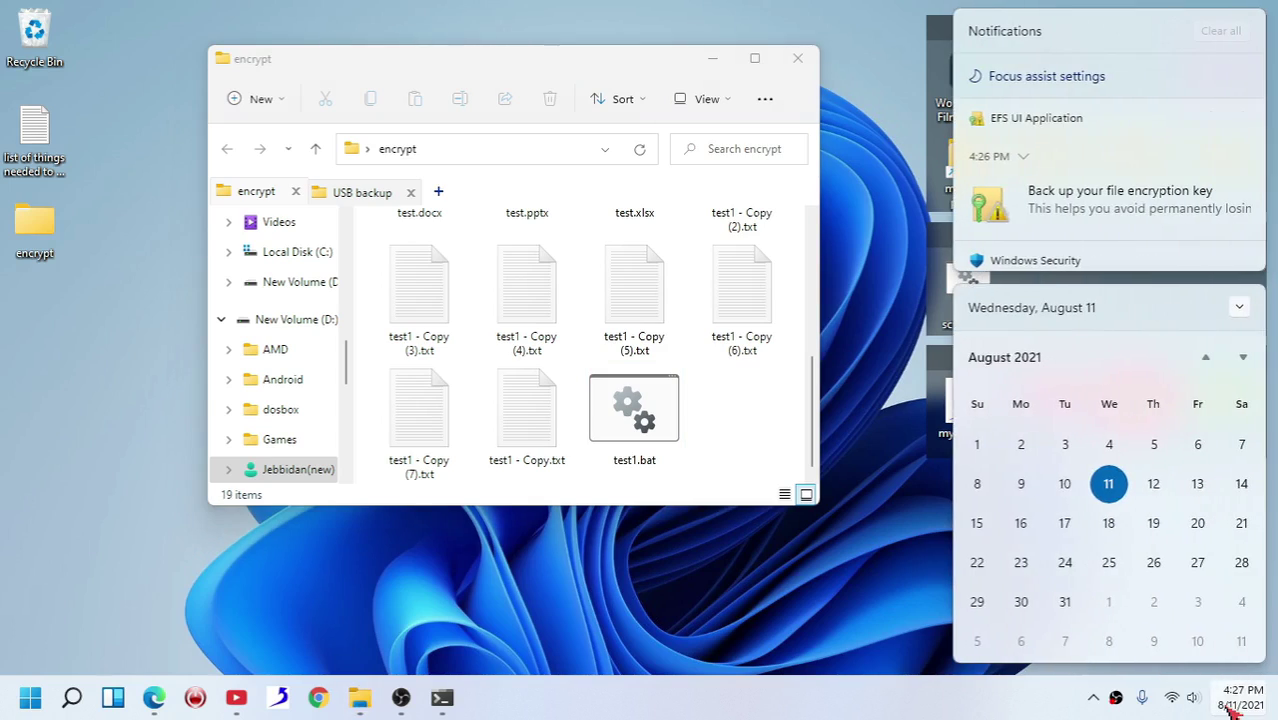
left_click(1178, 209)
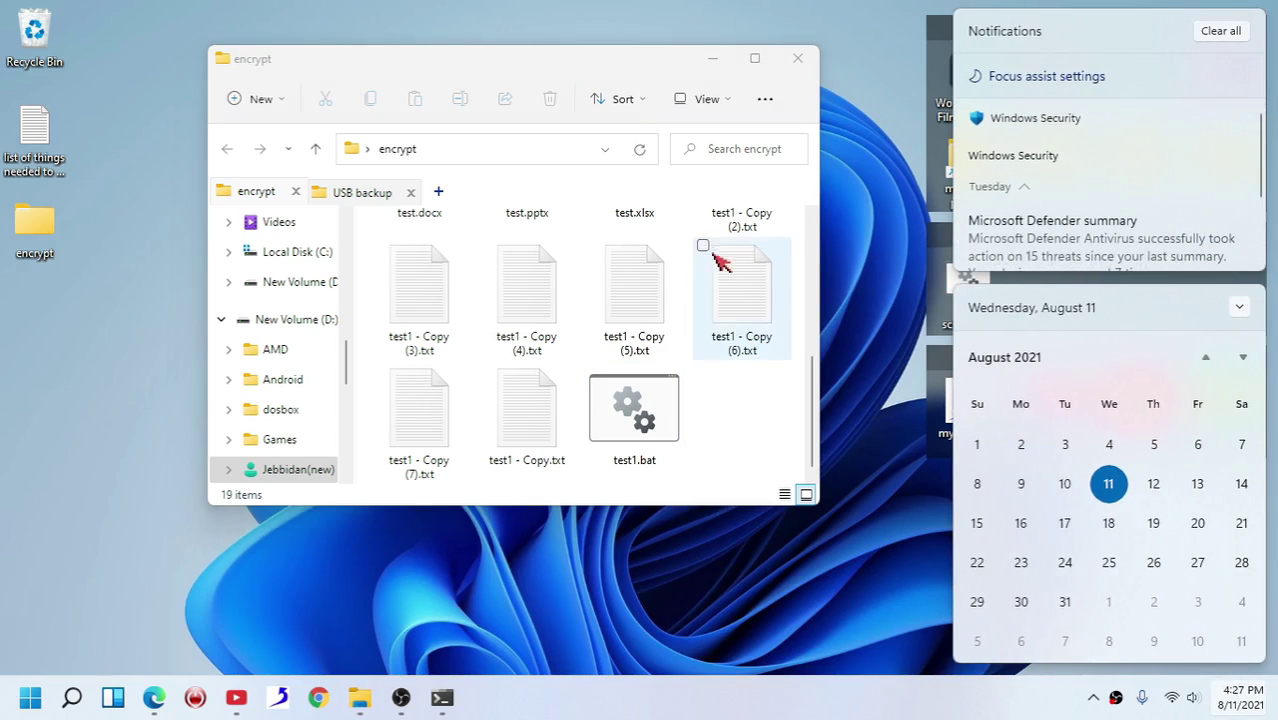
left_click(882, 568)
- Bring the encrypt folder's files back into view and select test1.bat
scroll(762, 408, "up", 3)
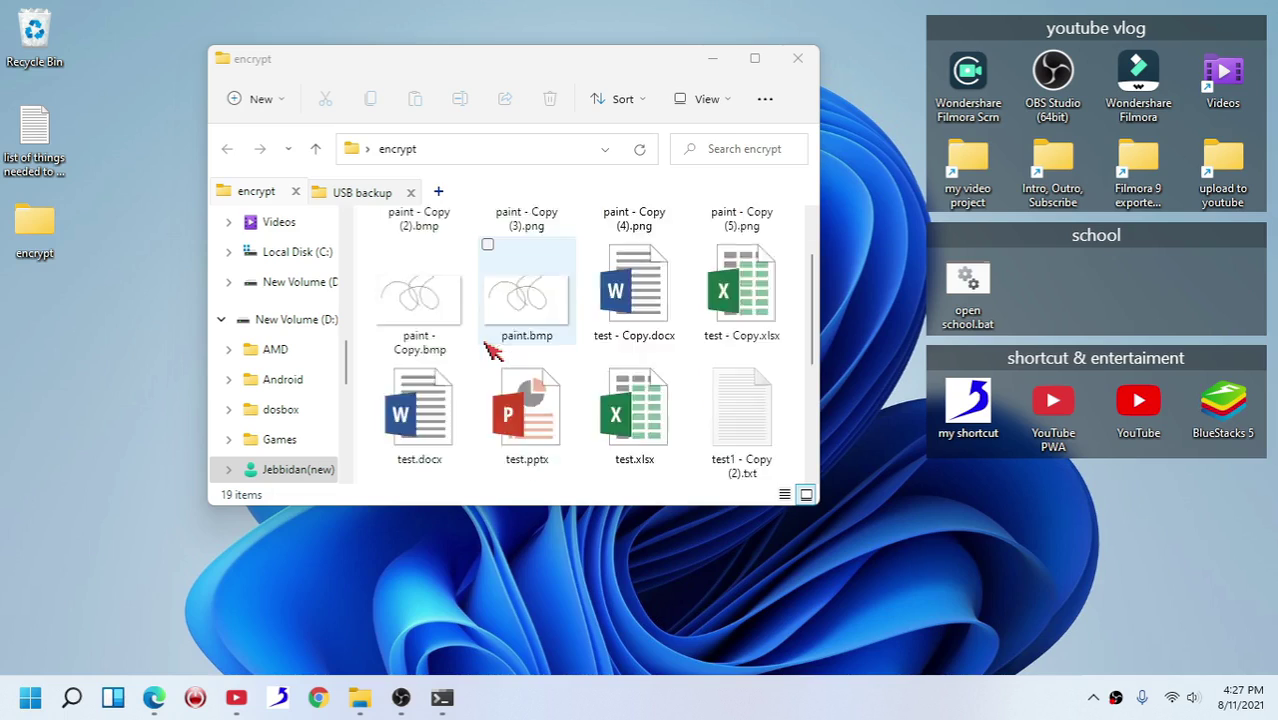
scroll(600, 420, "down", 3)
scroll(650, 425, "up", 3)
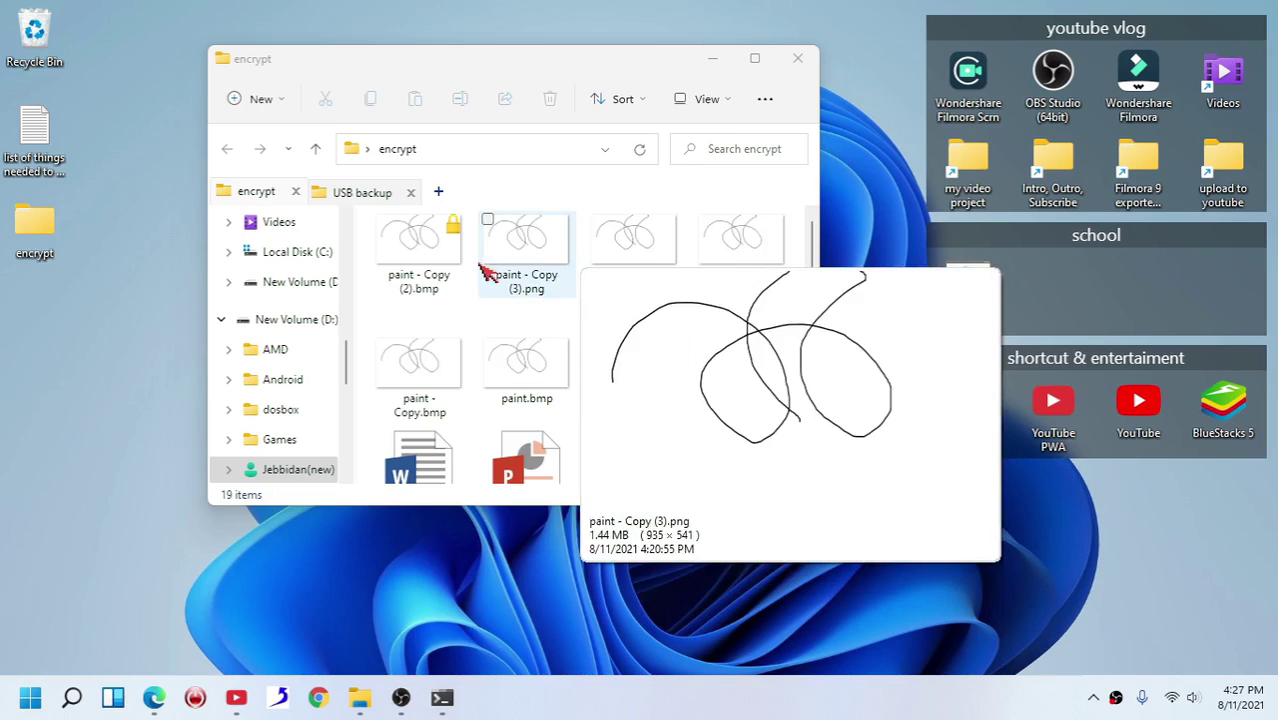
scroll(630, 420, "down", 5)
left_click(668, 425)
- Edit test1.bat so its last line reads cipher /e *.*, save it, and return to Command Prompt
right_click(668, 425)
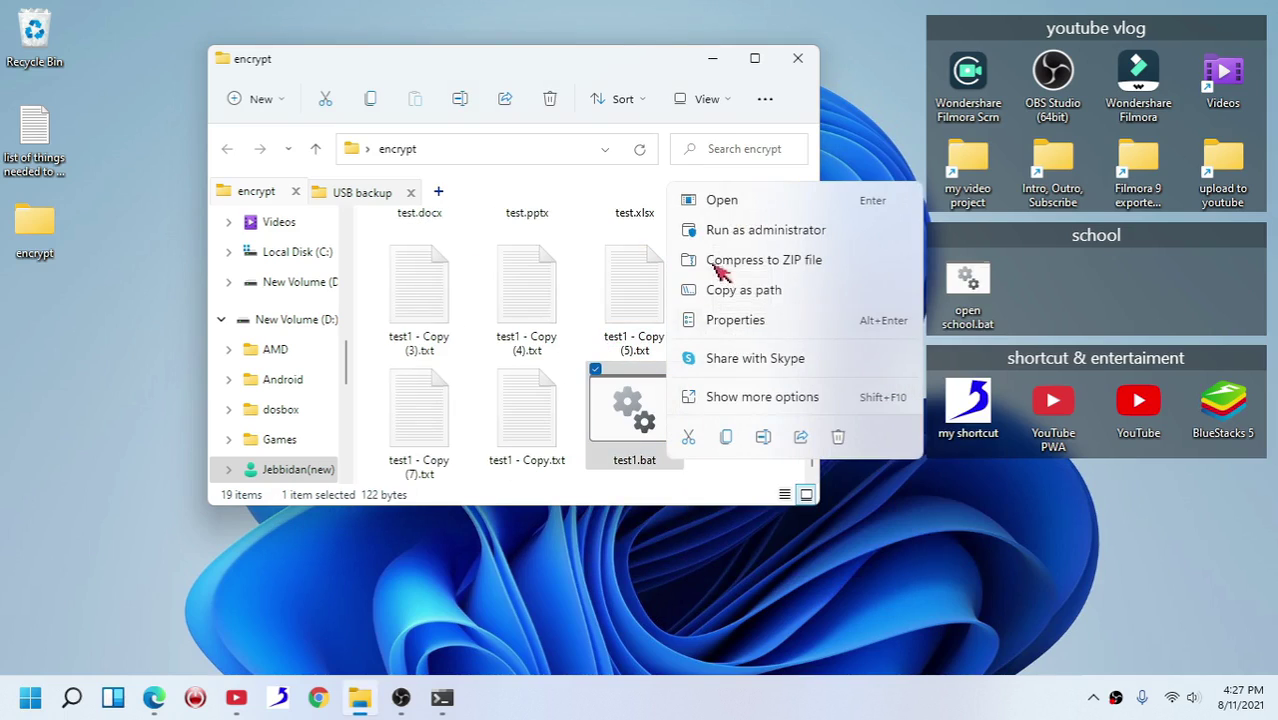
left_click(797, 401)
left_click(835, 235)
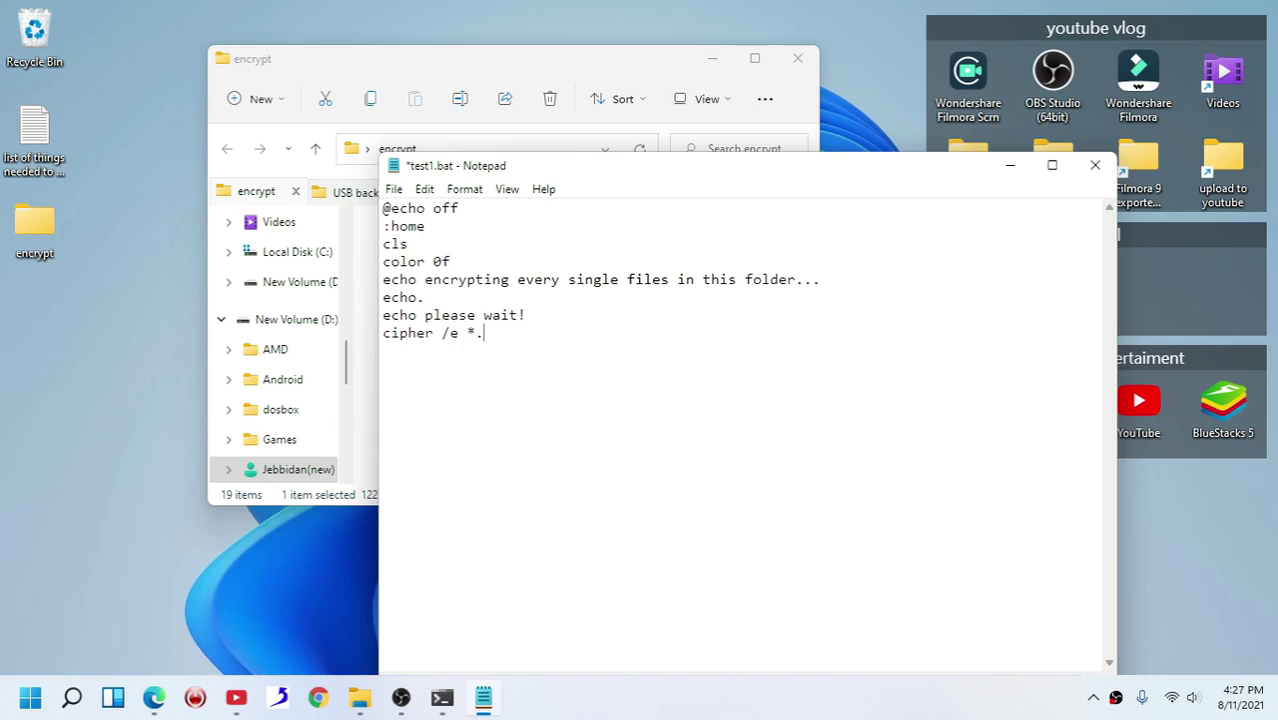
type("*.*")
key("ctrl+s")
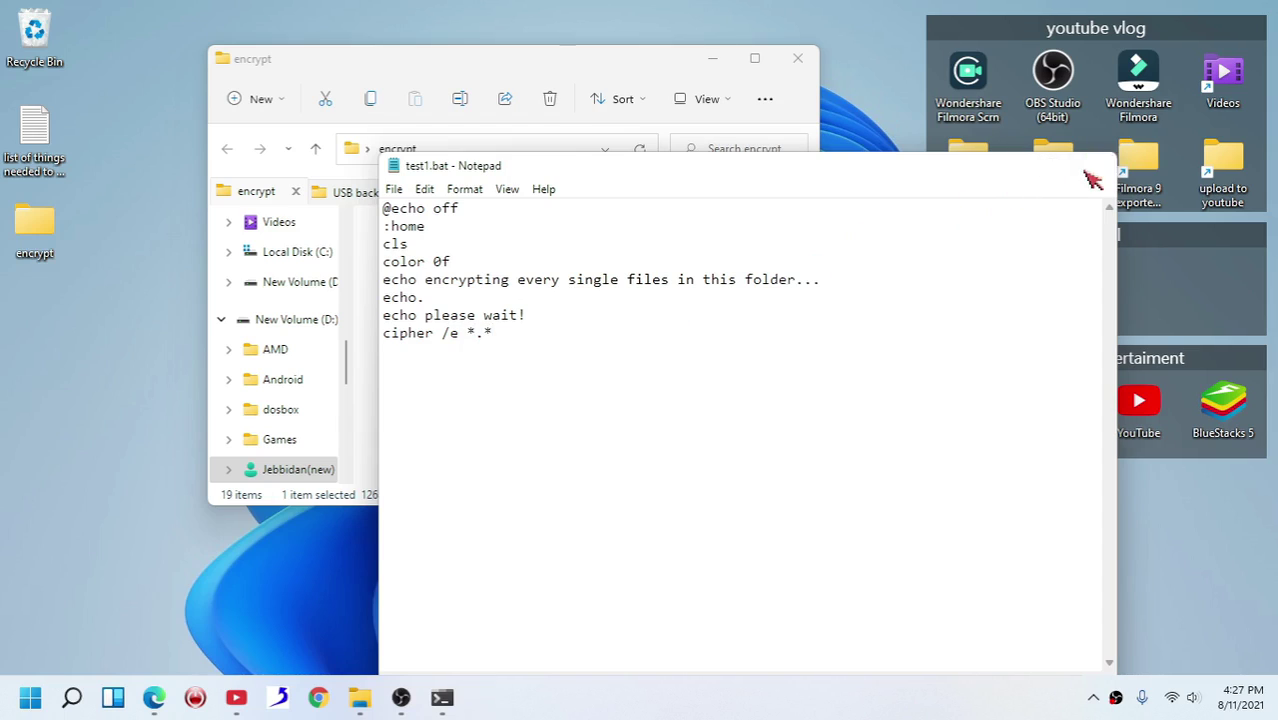
left_click(1095, 165)
left_click(442, 697)
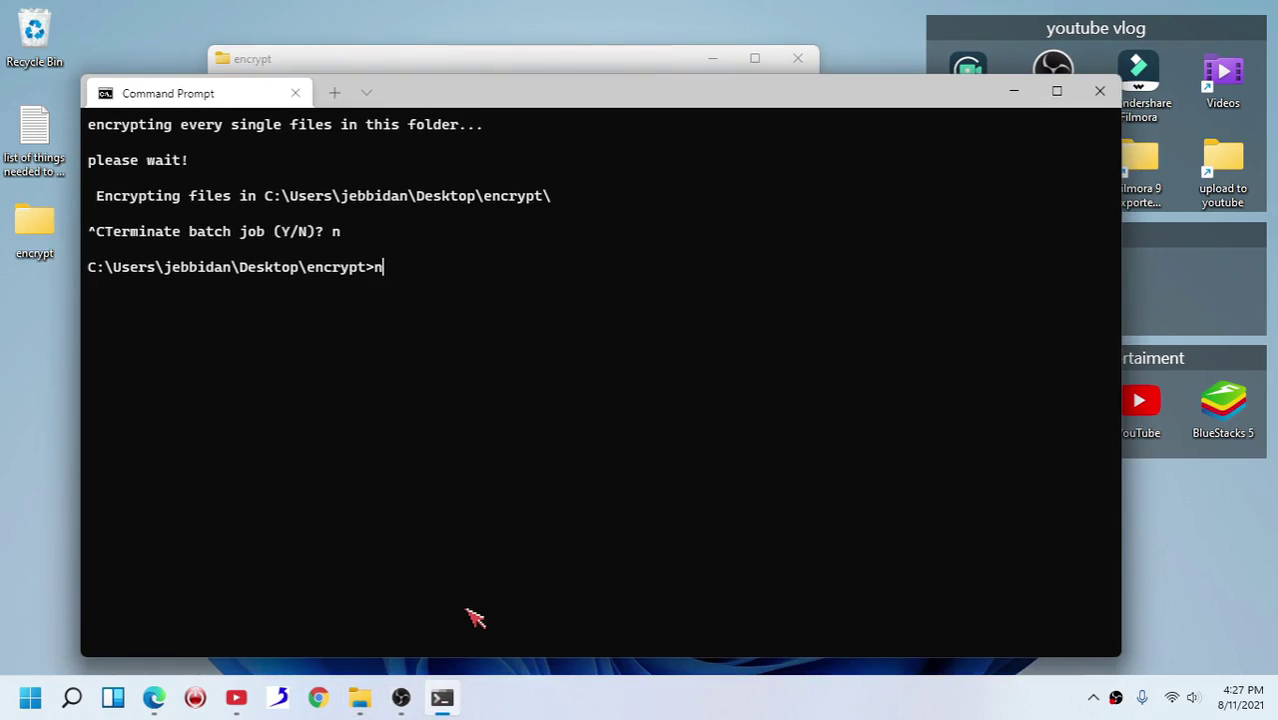
- Run test1.bat to encrypt the folder's 18 files, then minimize Command Prompt and reopen test1.bat's options
key("BackSpace")
type("test1.bat")
key("Return")
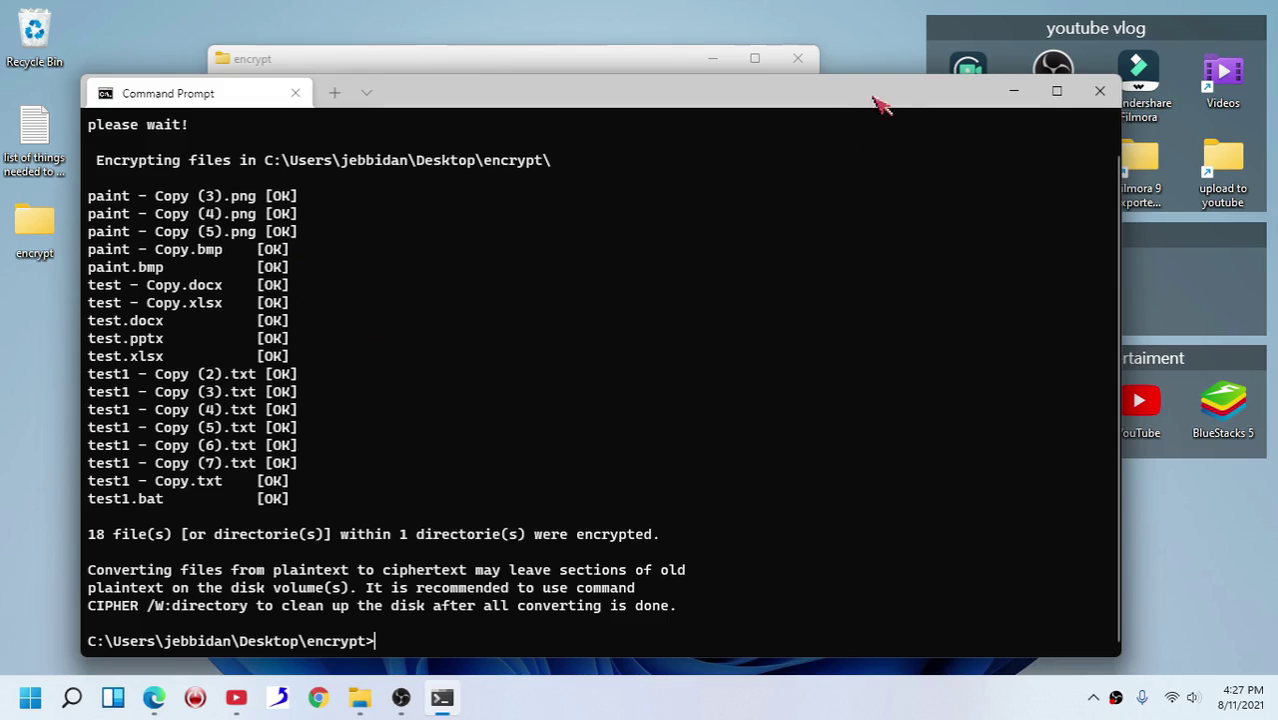
left_click(1013, 91)
right_click(624, 421)
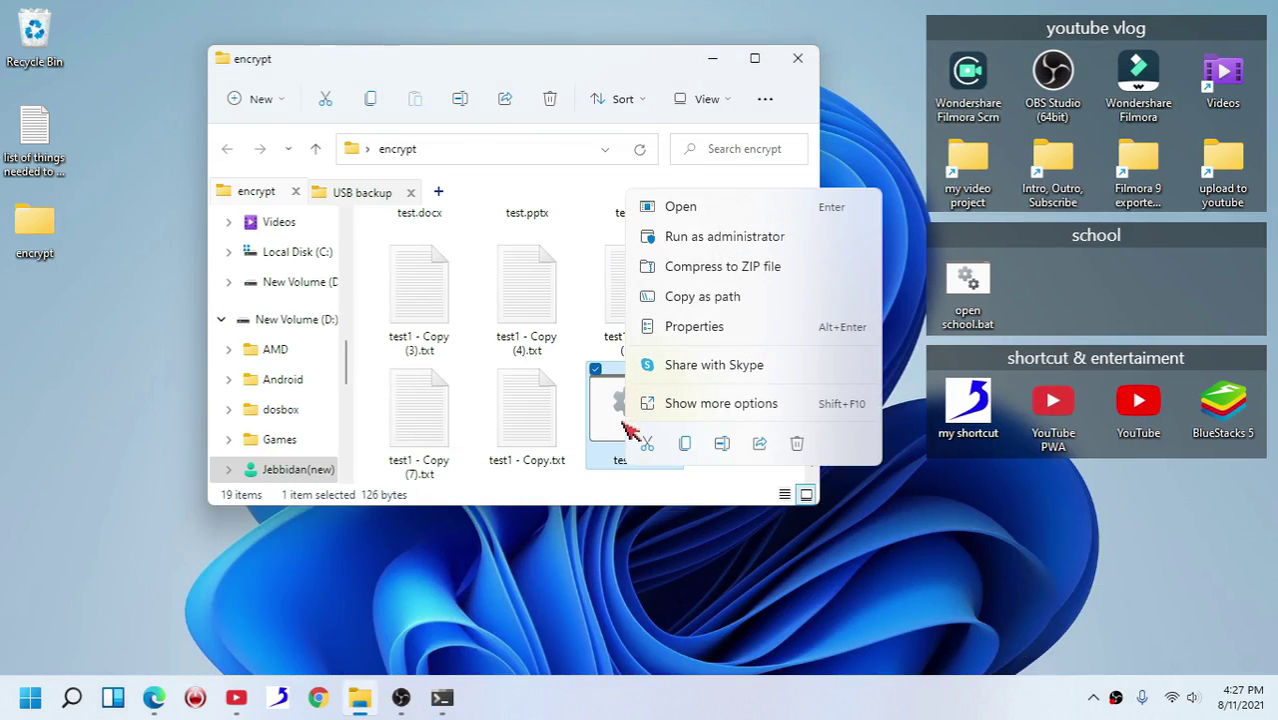
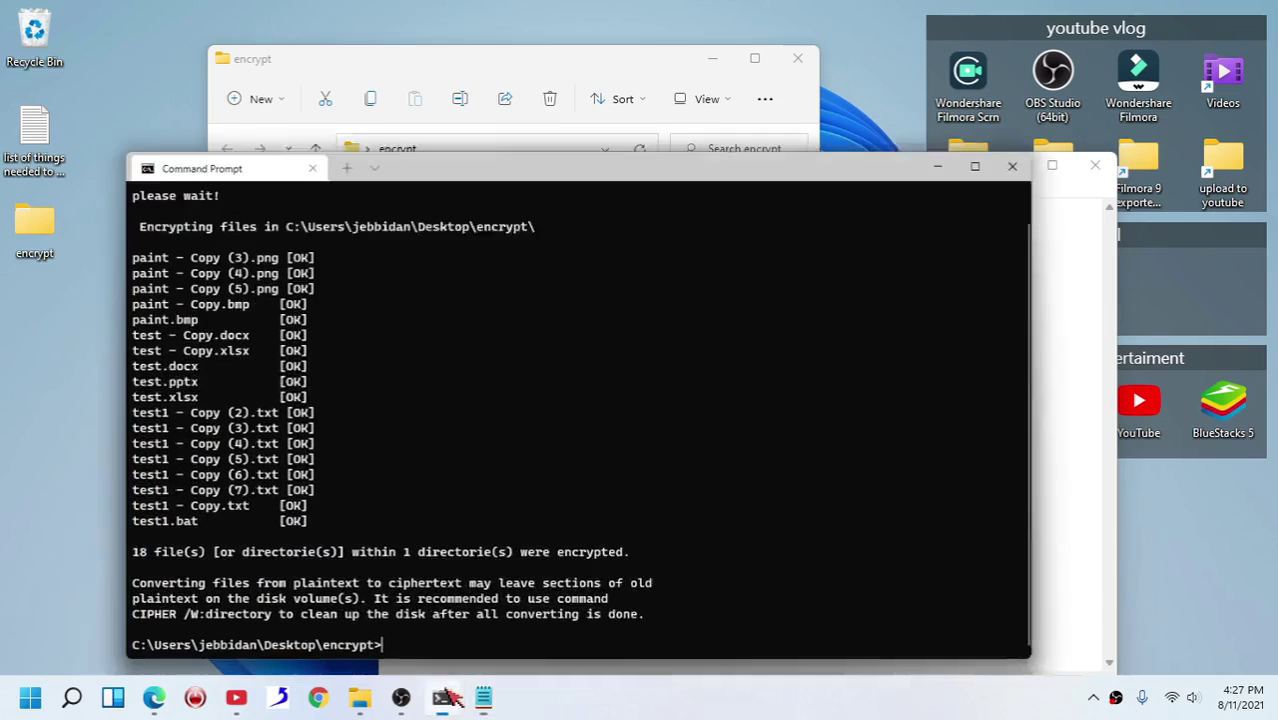
- Check that the encrypt folder's files in File Explorer now show lock icons
left_click(442, 697)
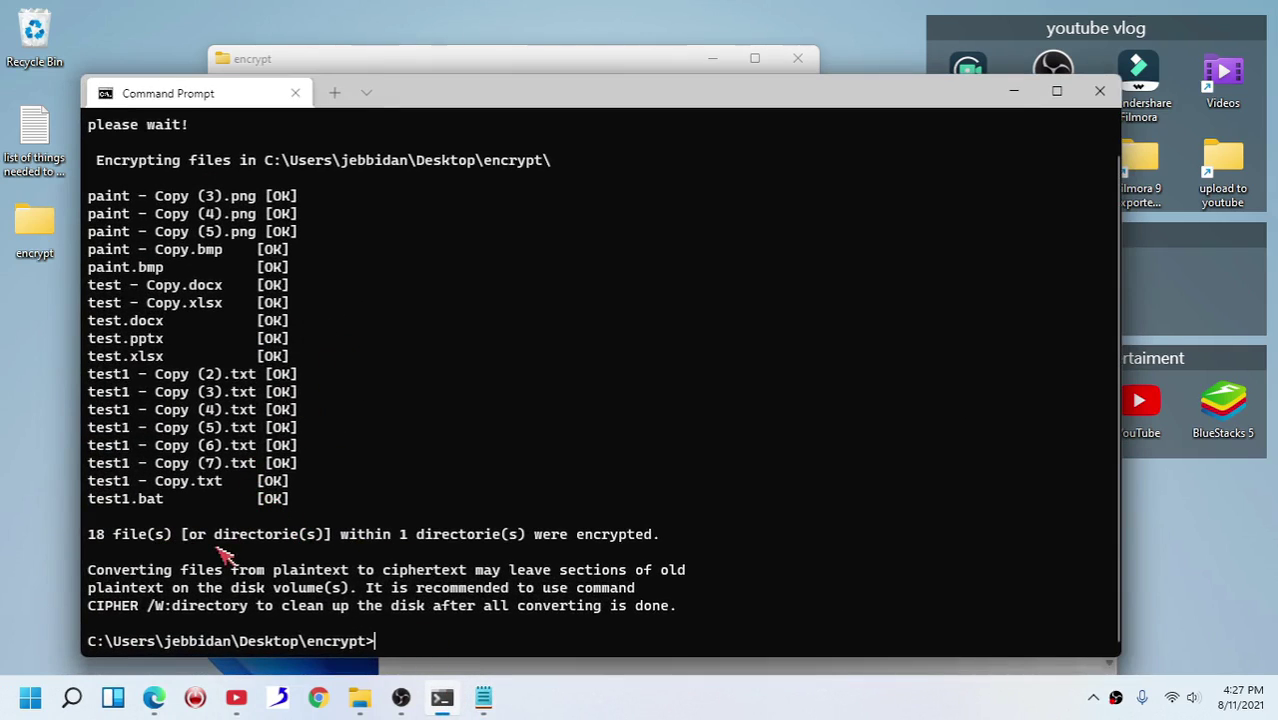
left_click(591, 71)
scroll(620, 312, "up", 3)
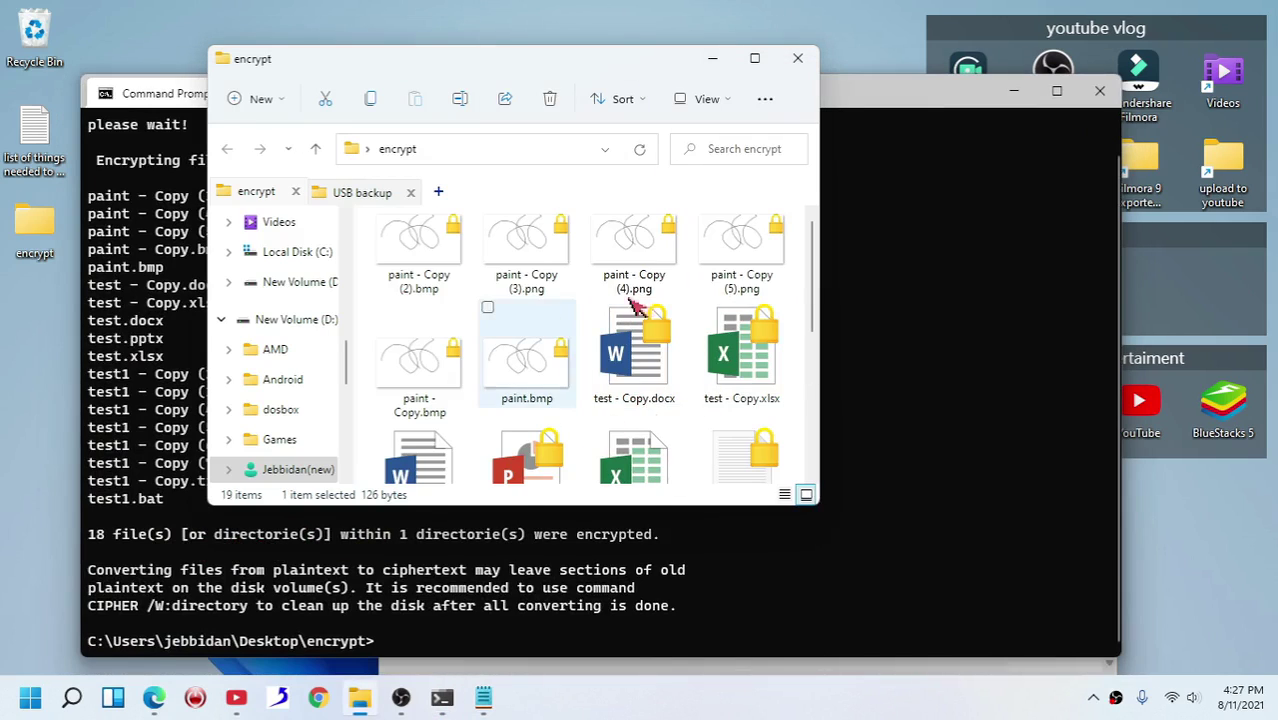
scroll(570, 365, "down", 3)
scroll(599, 405, "up", 1)
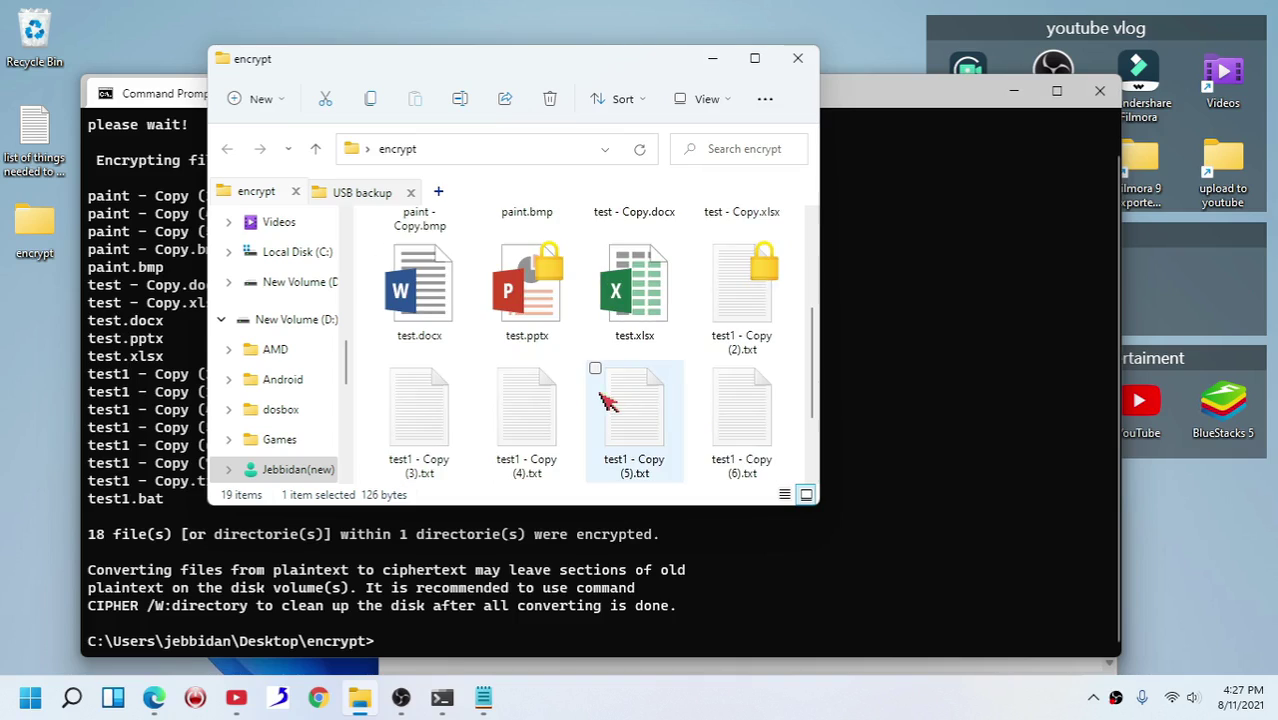
scroll(607, 400, "down", 1)
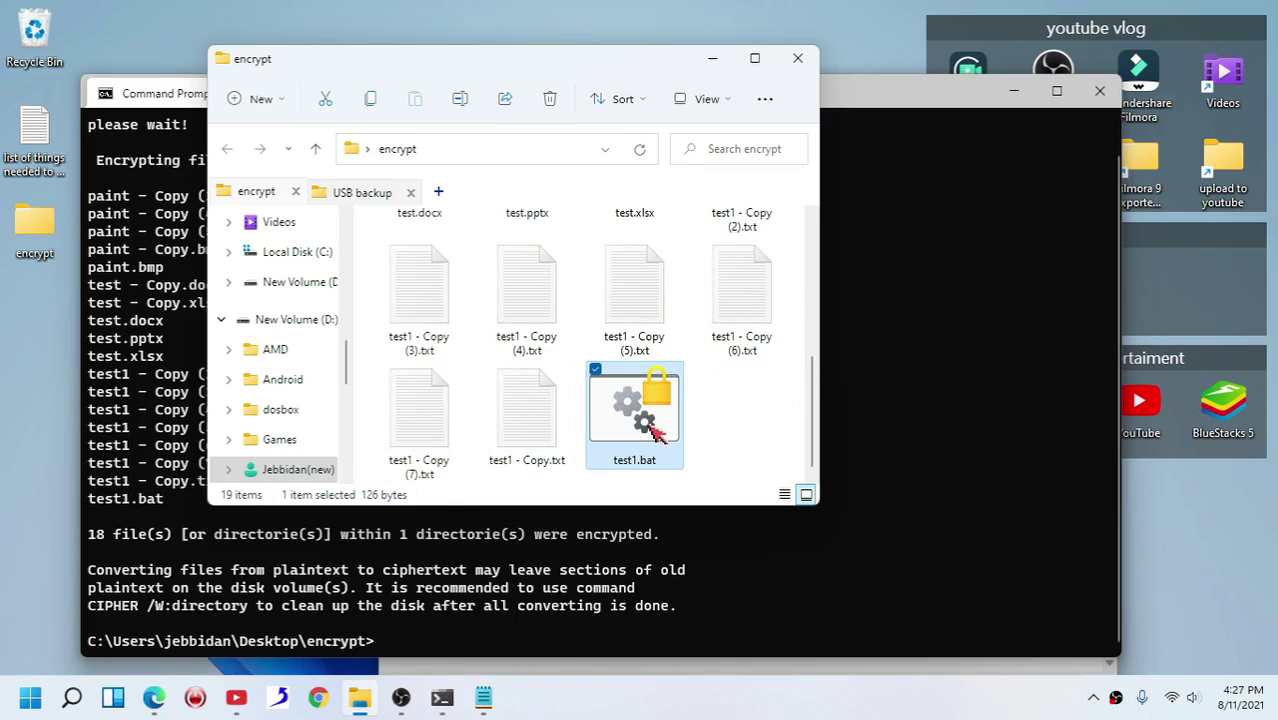
- Move the Command Prompt window slightly higher, then minimize it to uncover the folder
left_click(955, 399)
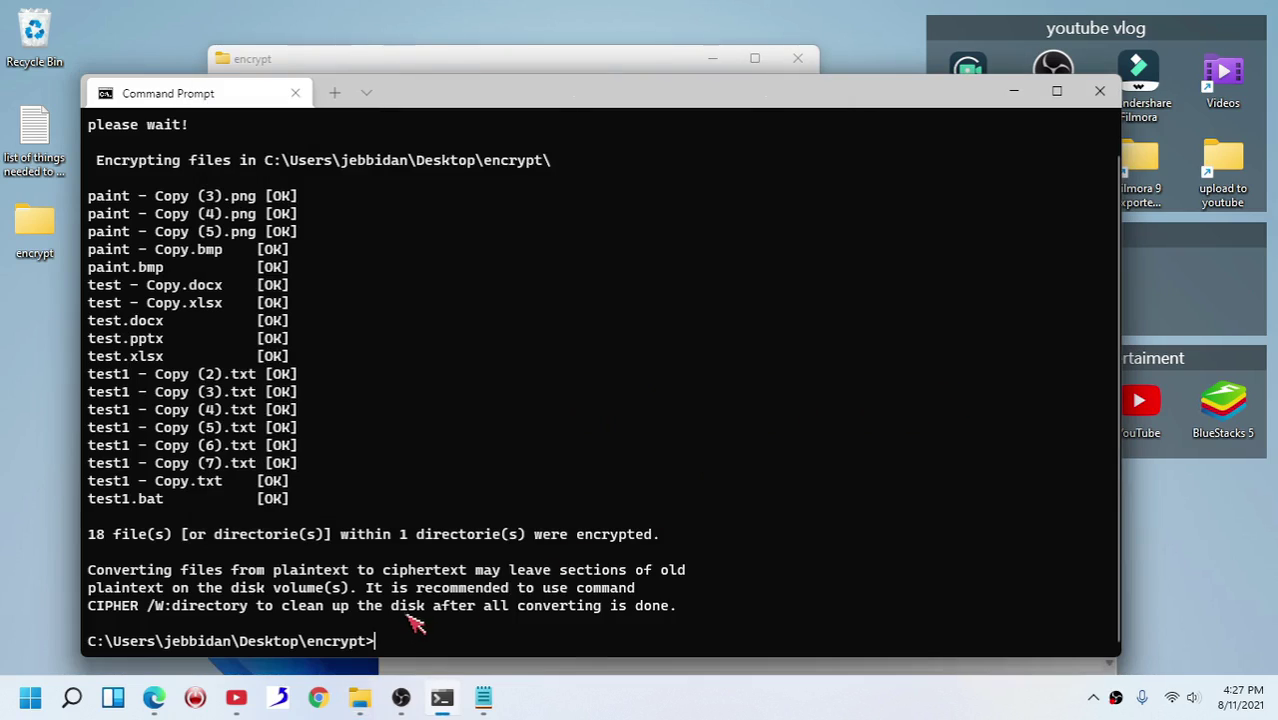
left_click_drag(622, 110, 614, 67)
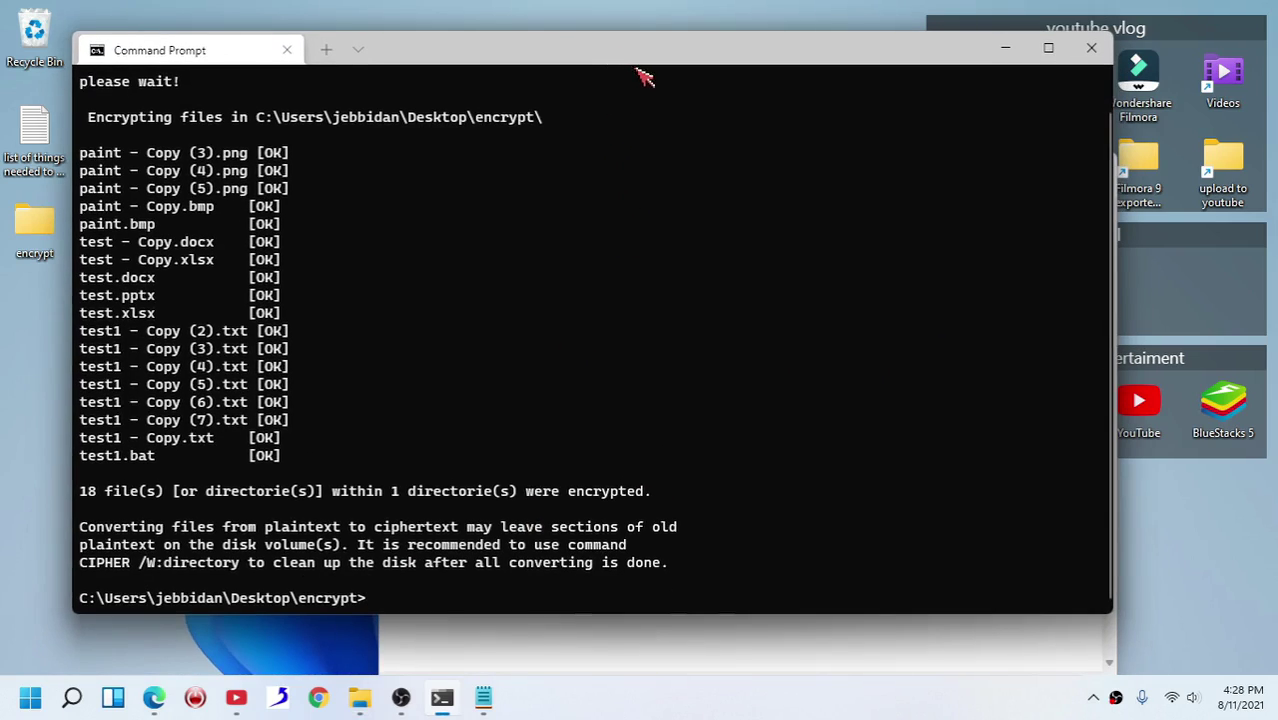
left_click(1008, 50)
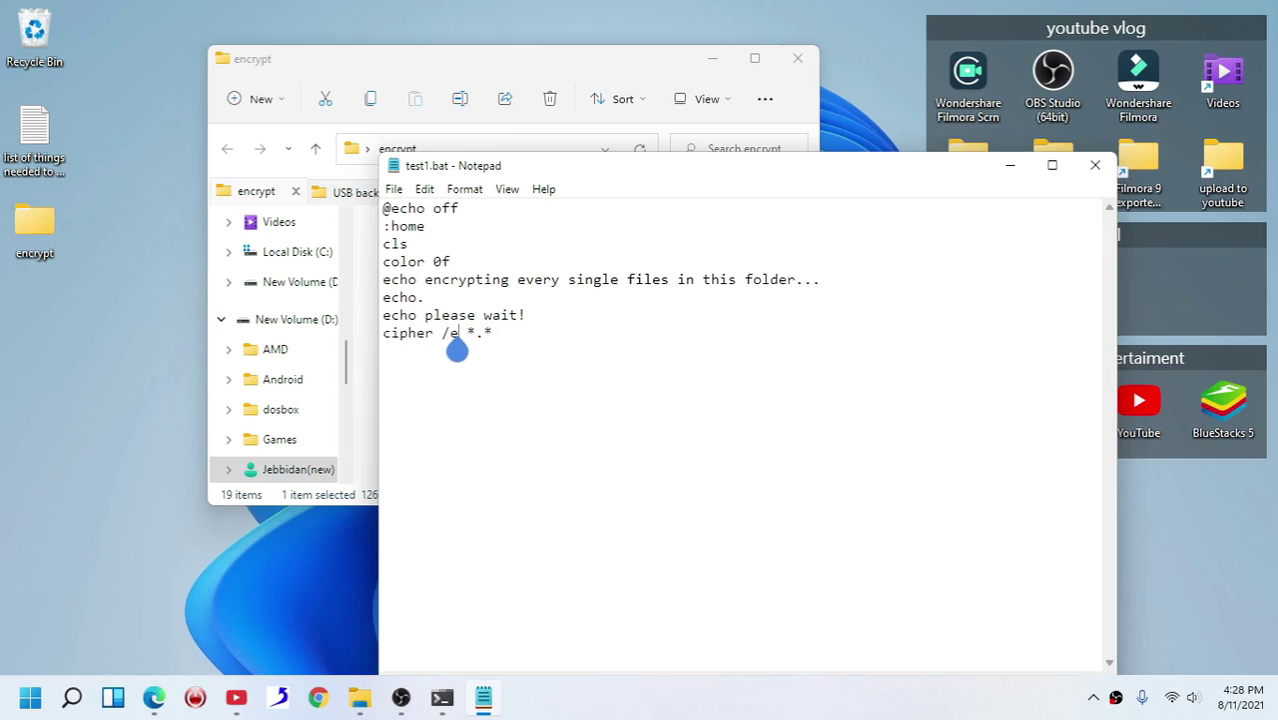
- Change test1.bat's 'cipher /e *.*' line to 'cipher /d *.*', save it and close Notepad
scroll(456, 349, "up", 4)
key("BackSpace")
type("d")
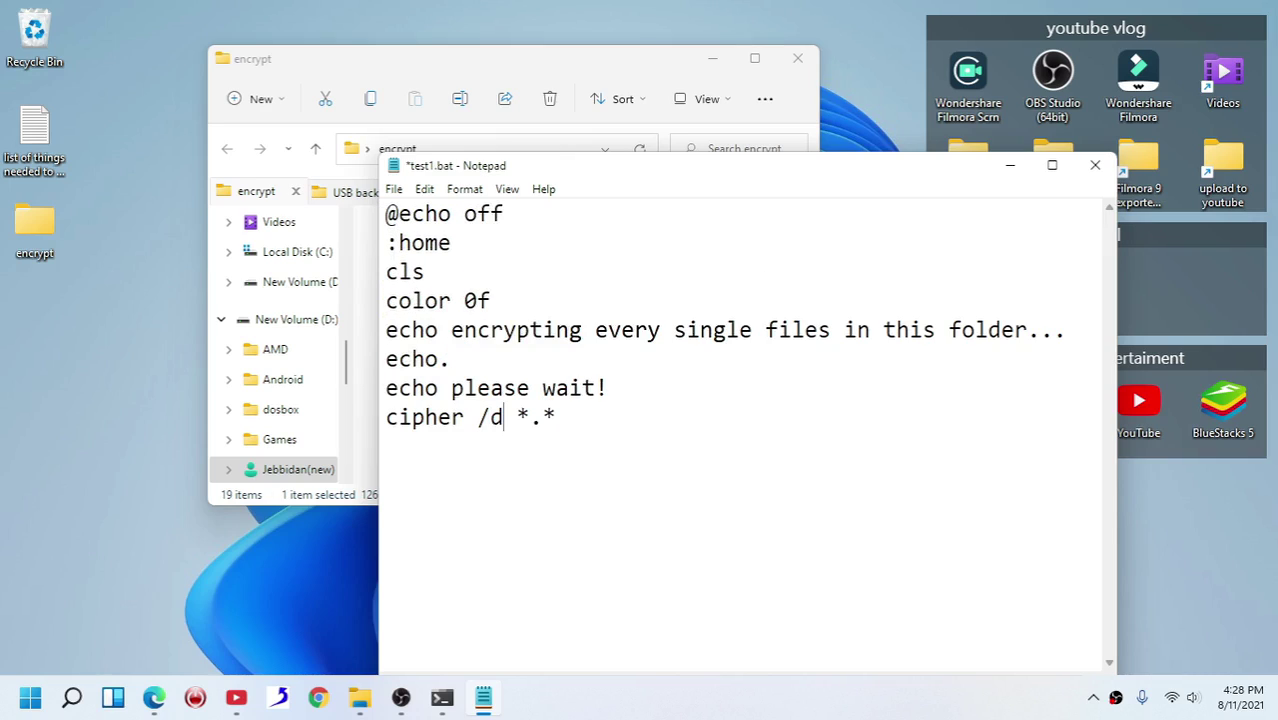
key("ctrl+s")
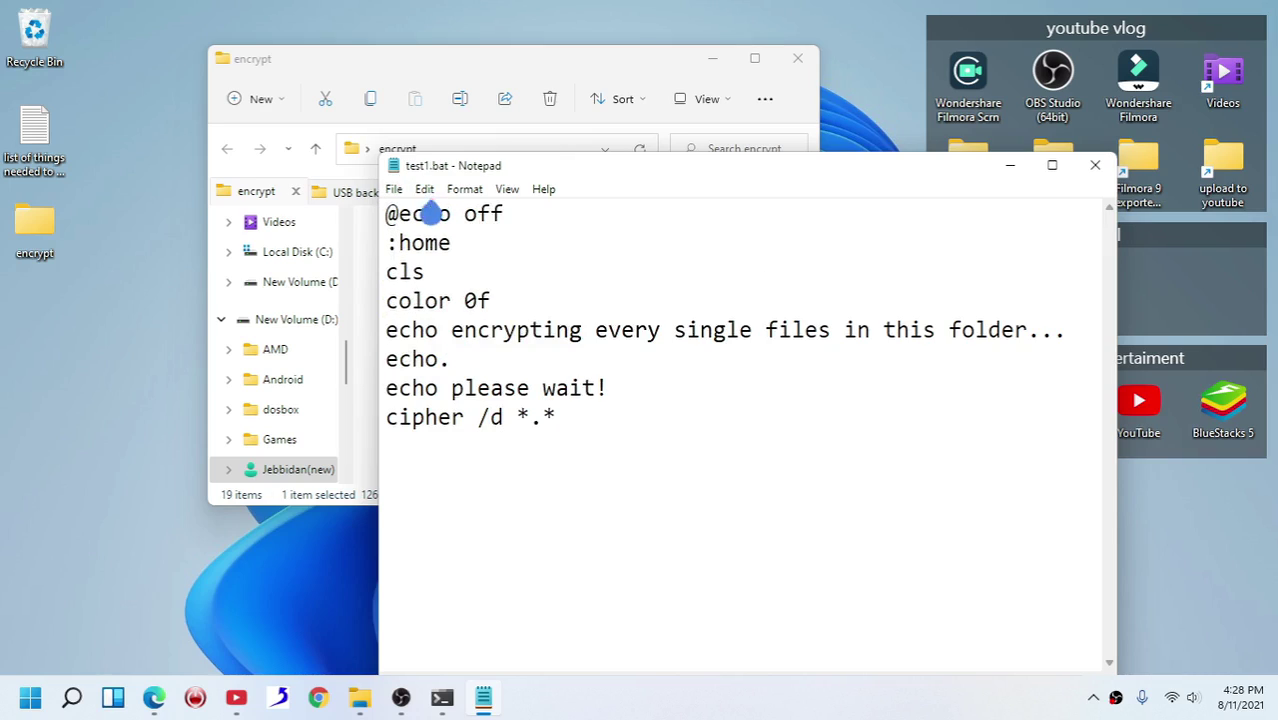
left_click(1095, 166)
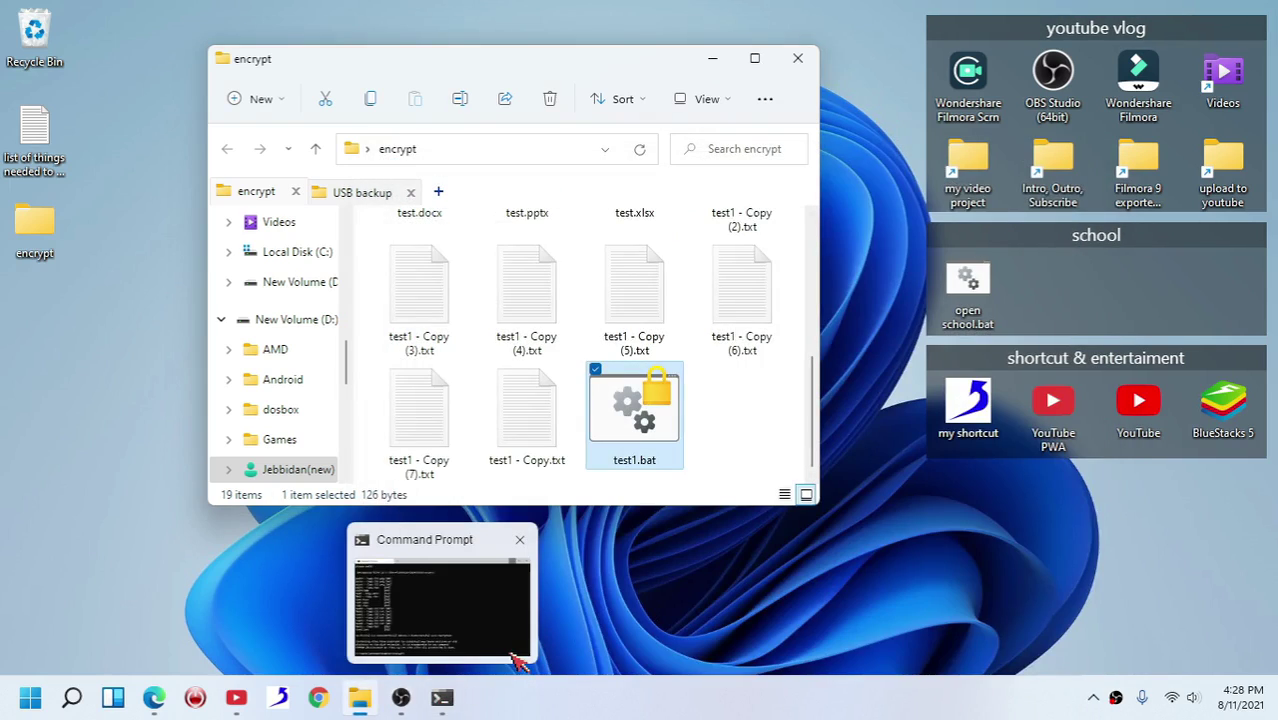
left_click(481, 636)
- Run test1.bat in Command Prompt to decrypt the encrypt folder's 19 files
type("test1.bat")
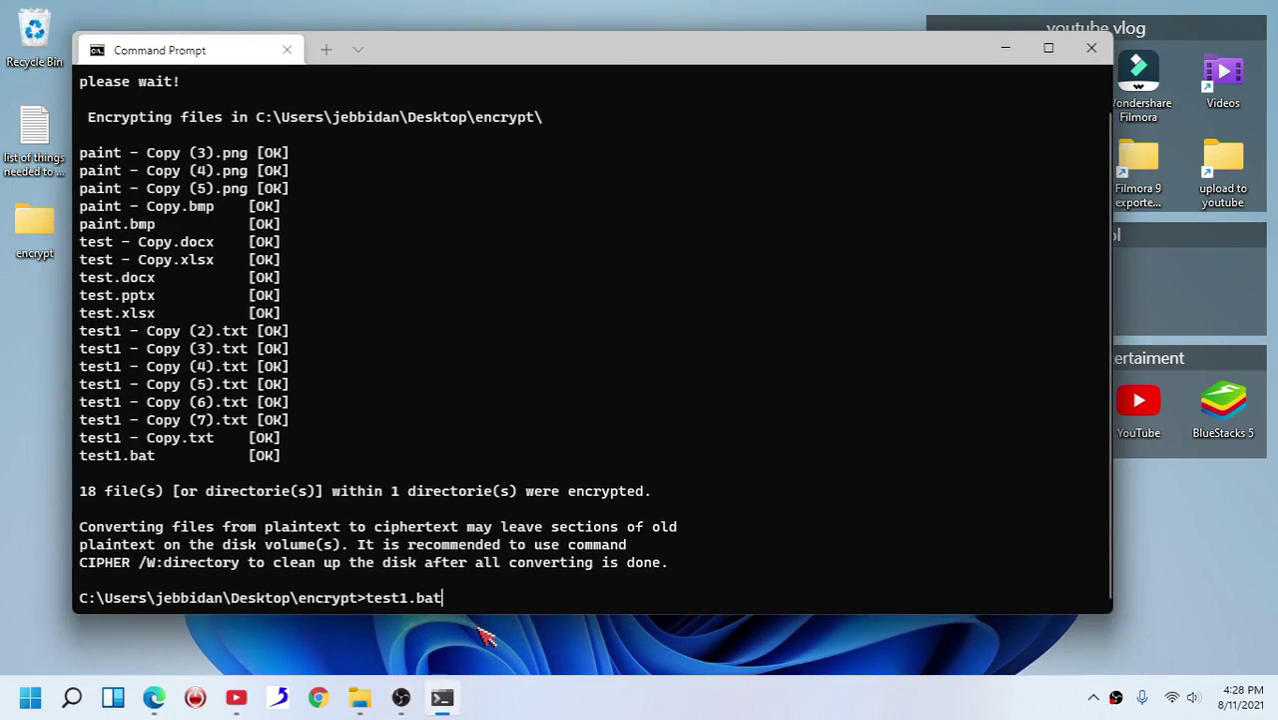
key("Return")
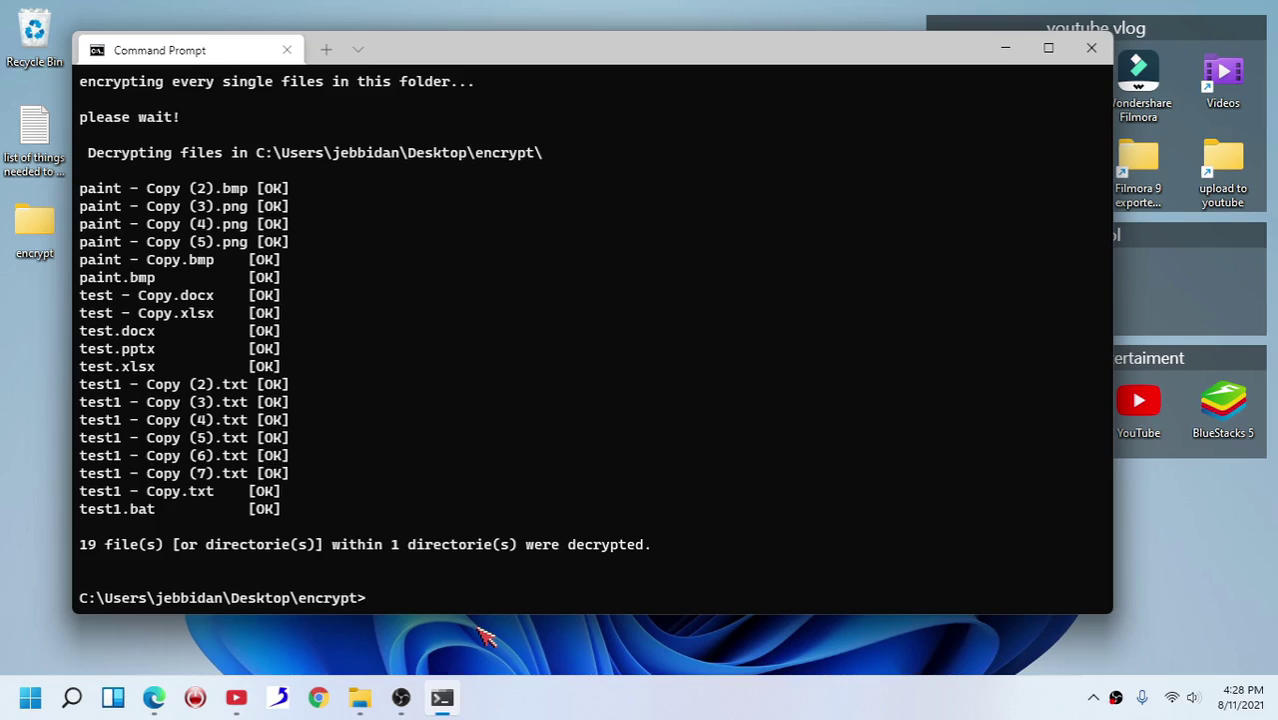
left_click_drag(631, 68, 640, 219)
- Confirm the lock icons are gone from the encrypt folder's files, then close the console
left_click(600, 55)
scroll(611, 356, "up", 3)
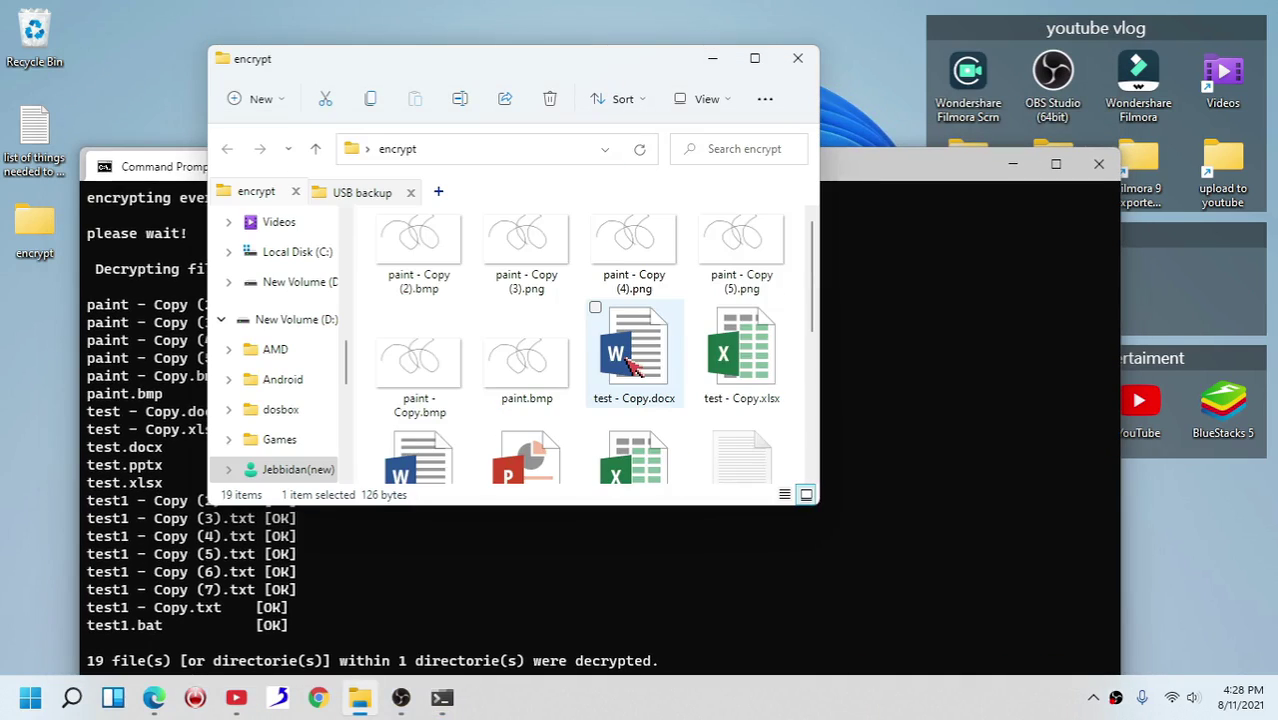
scroll(630, 365, "down", 5)
scroll(630, 365, "up", 5)
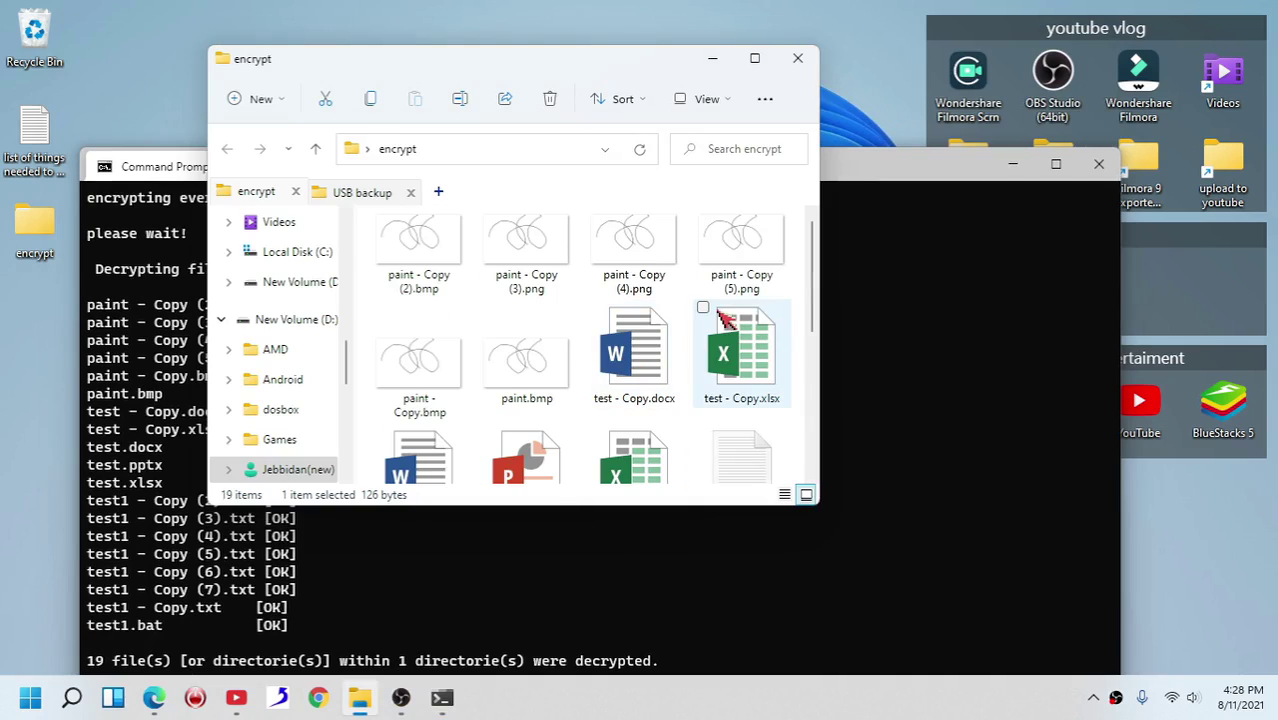
left_click(937, 270)
left_click(672, 70)
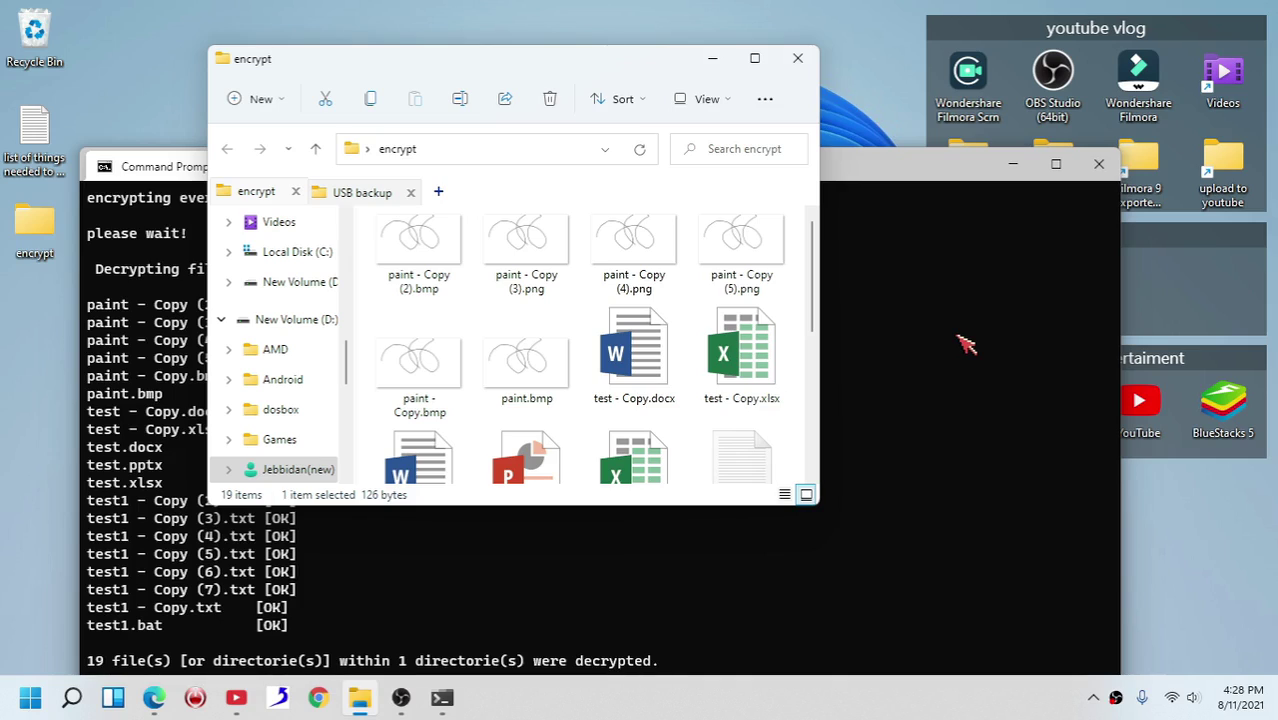
left_click(965, 345)
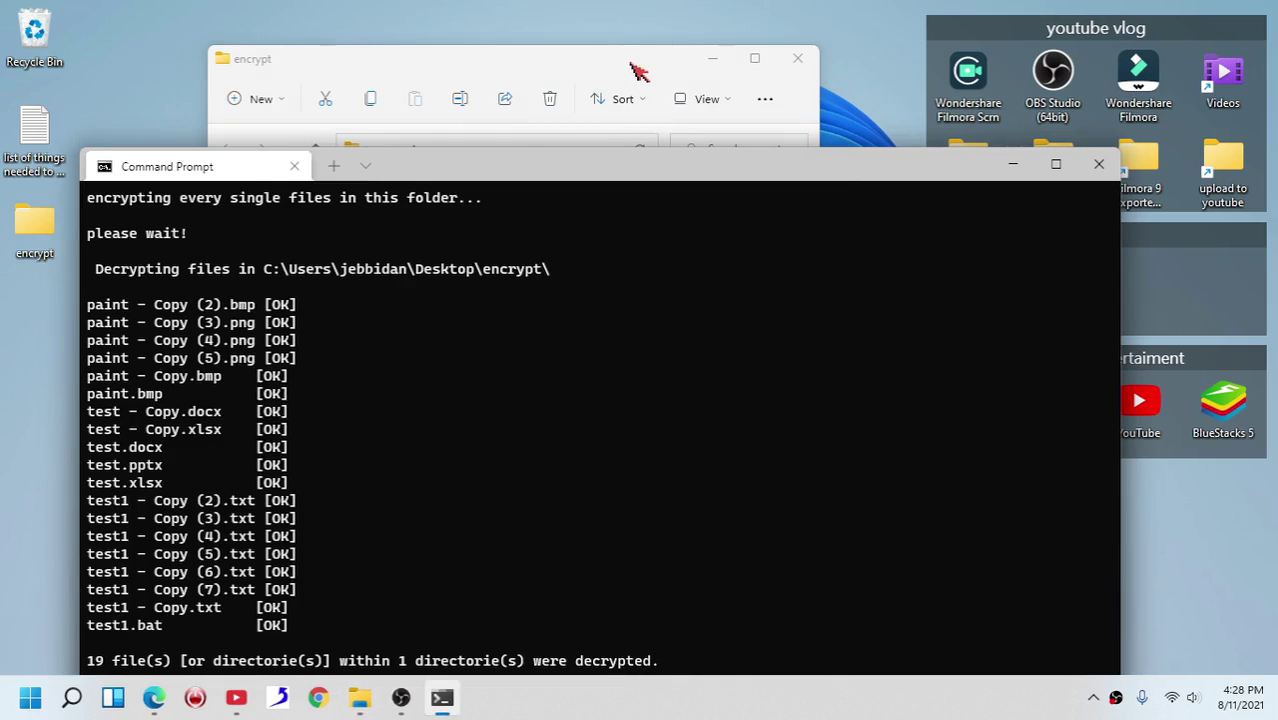
left_click(1098, 164)
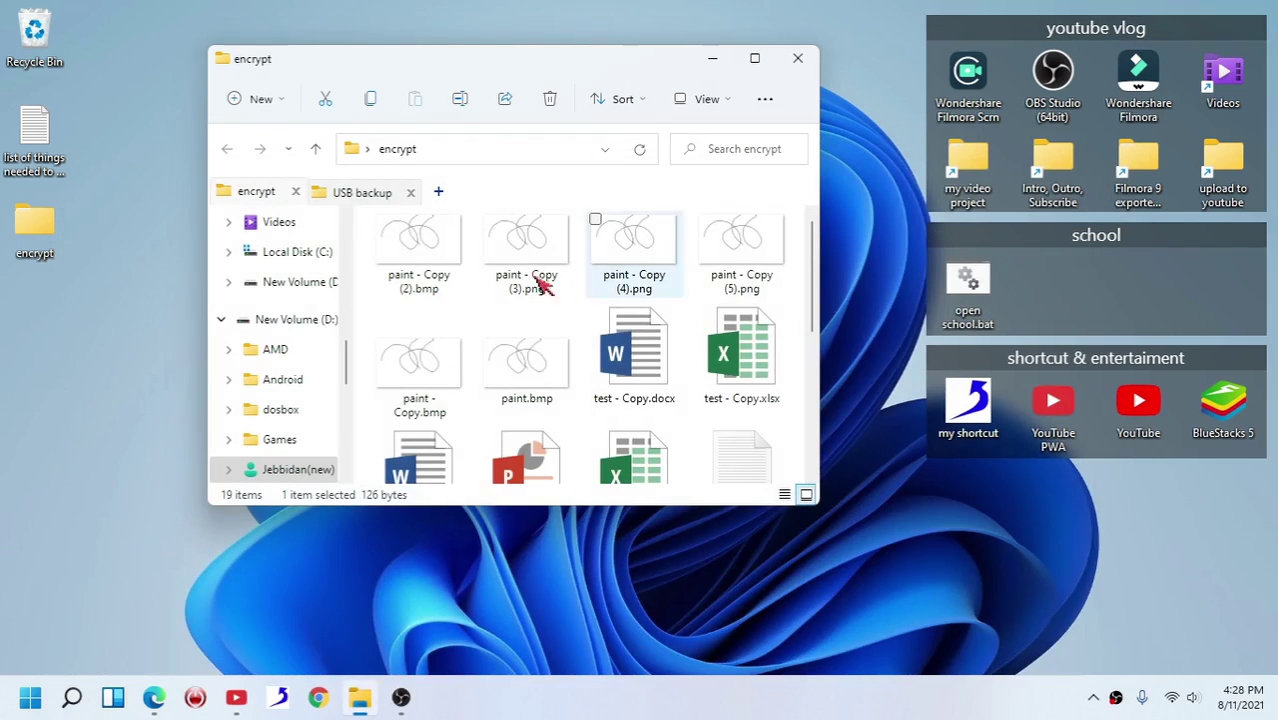
- Open a Windows Terminal command prompt in the USB backup folder
left_click(372, 193)
scroll(445, 325, "down", 5)
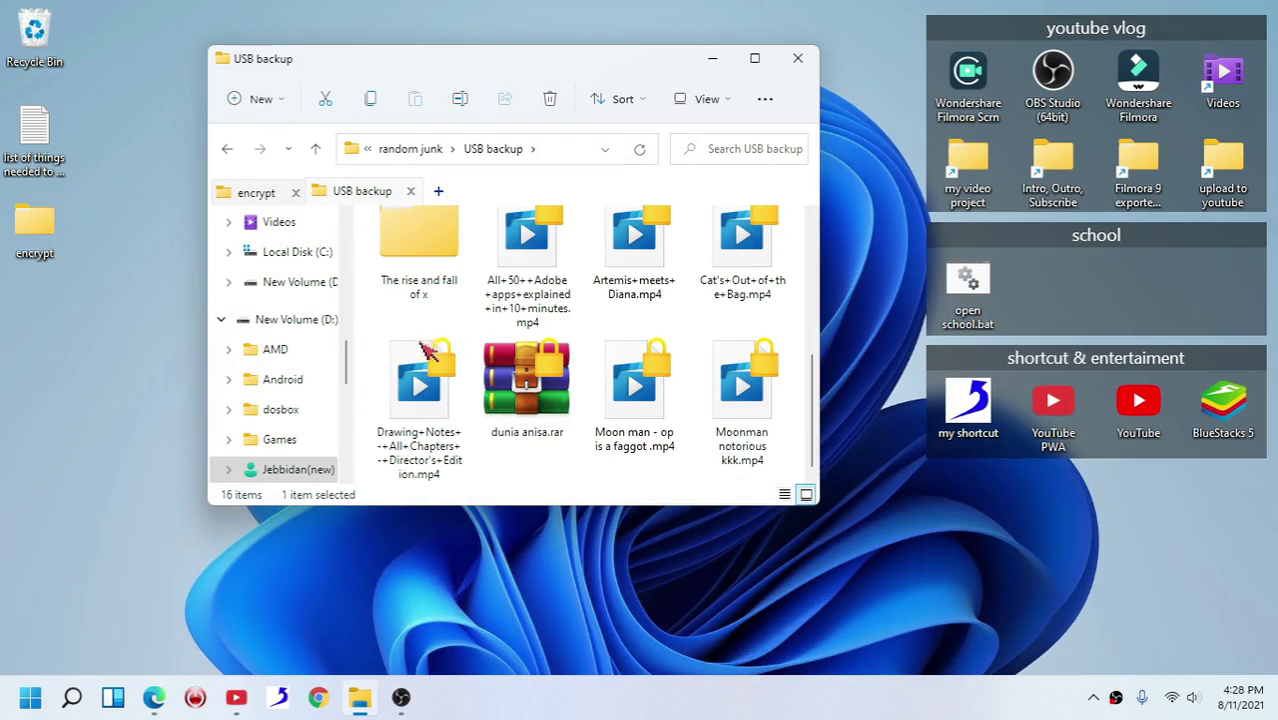
right_click(372, 325)
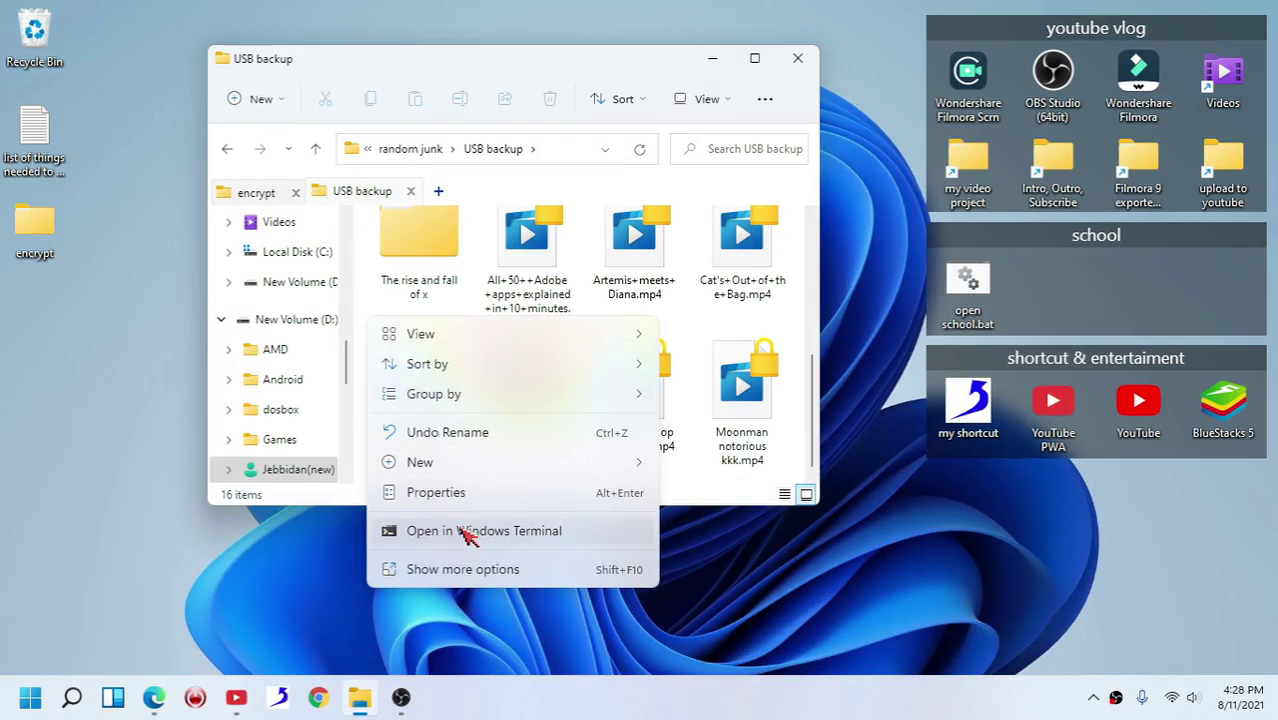
left_click(460, 530)
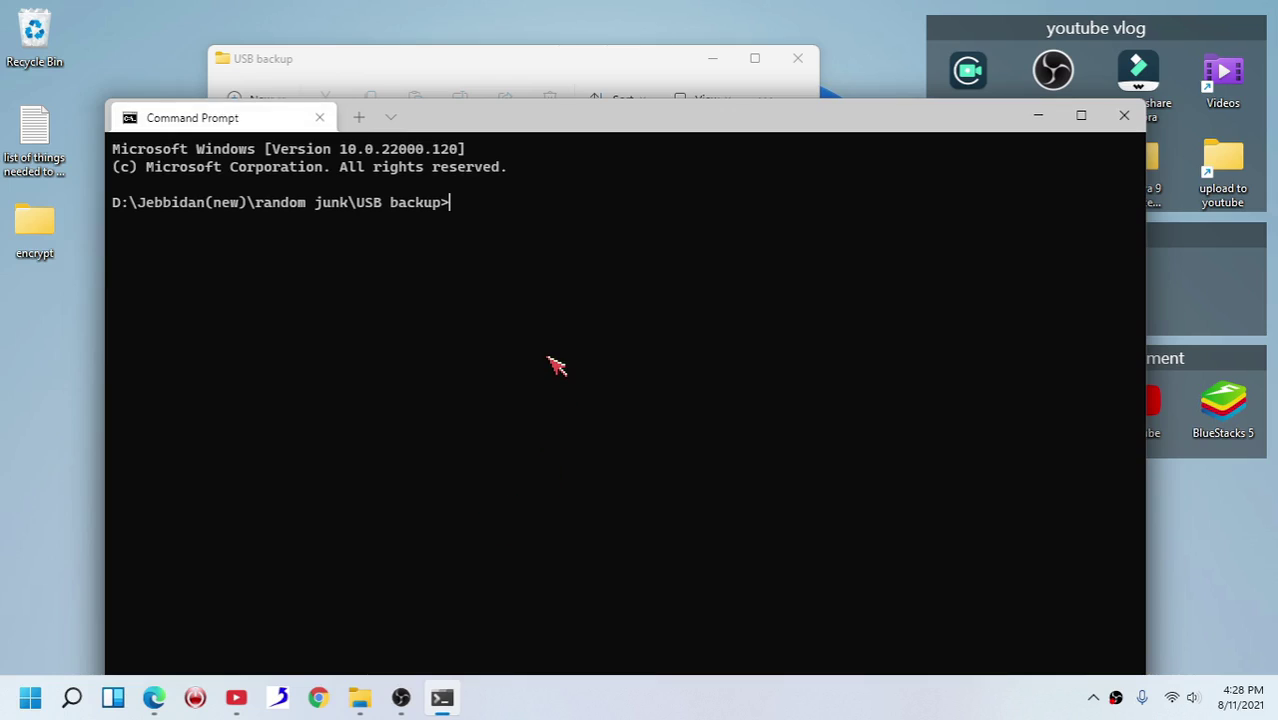
- Run cipher /d *.* there, which decrypts 0 files, then close the console
type("cipher /d *.*")
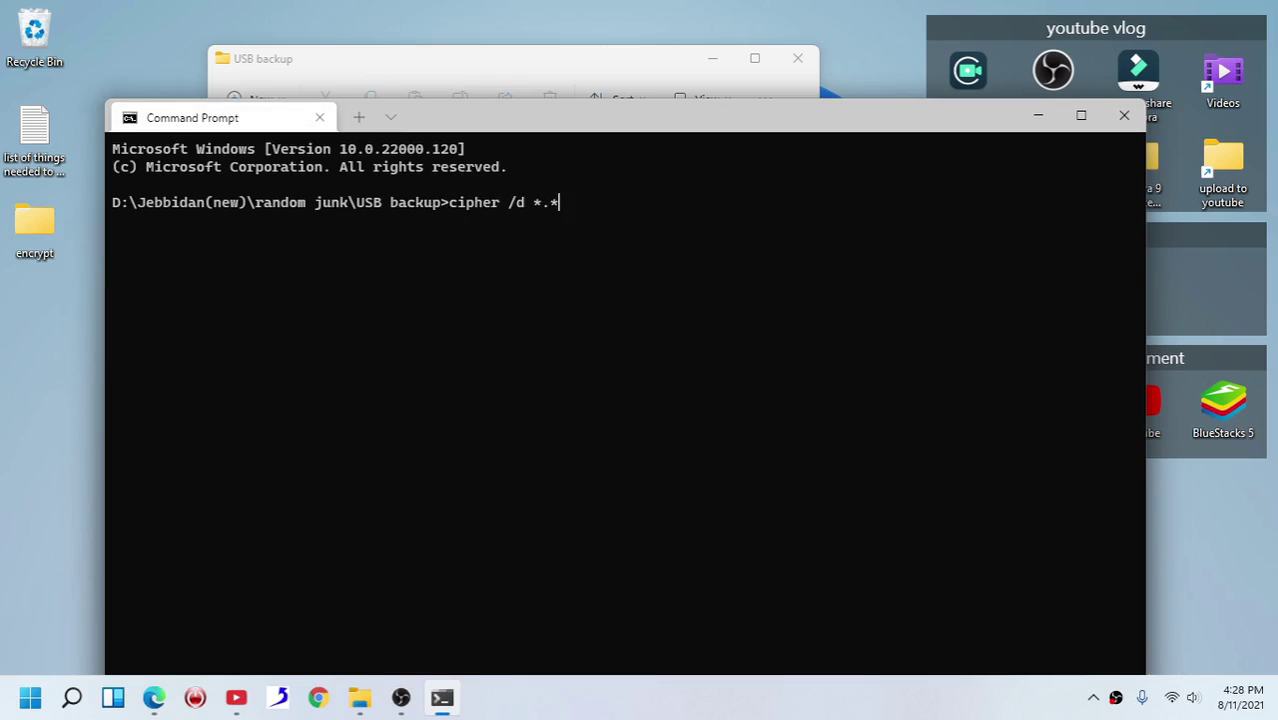
key("Return")
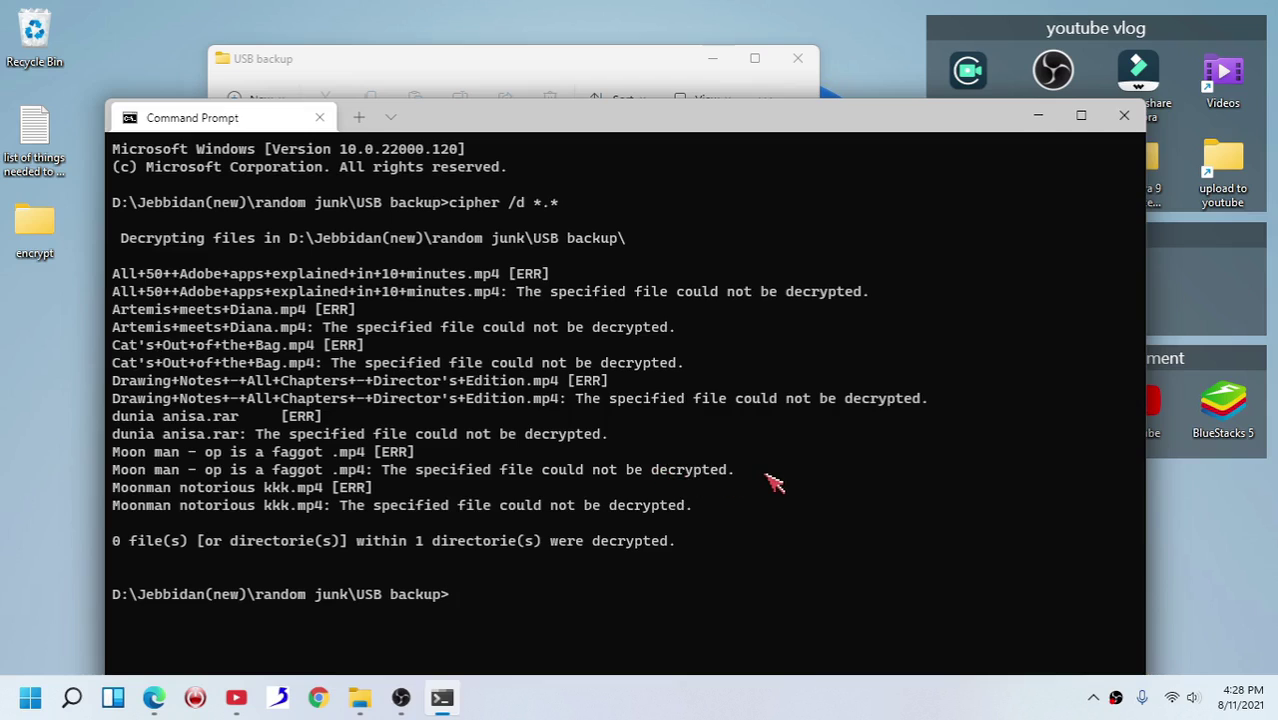
left_click(1124, 116)
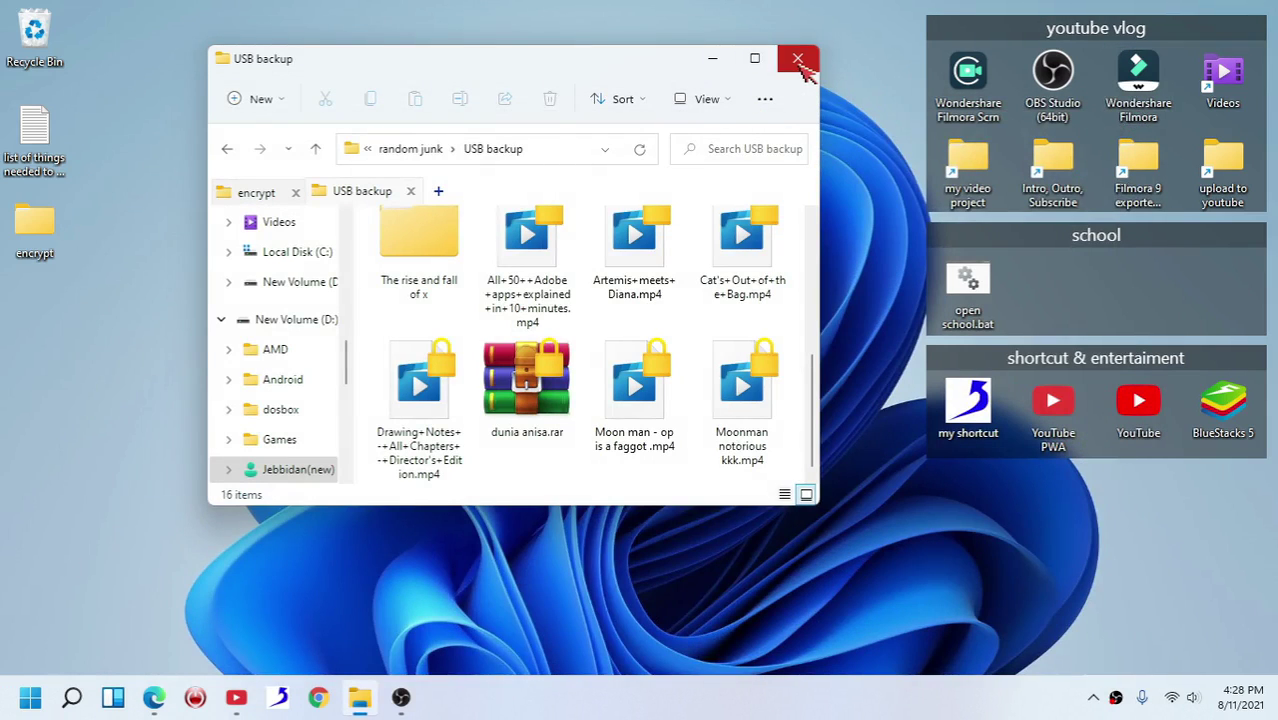
- Close the USB backup window and drag the desktop's encrypt folder into the Recycle Bin
left_click(222, 58)
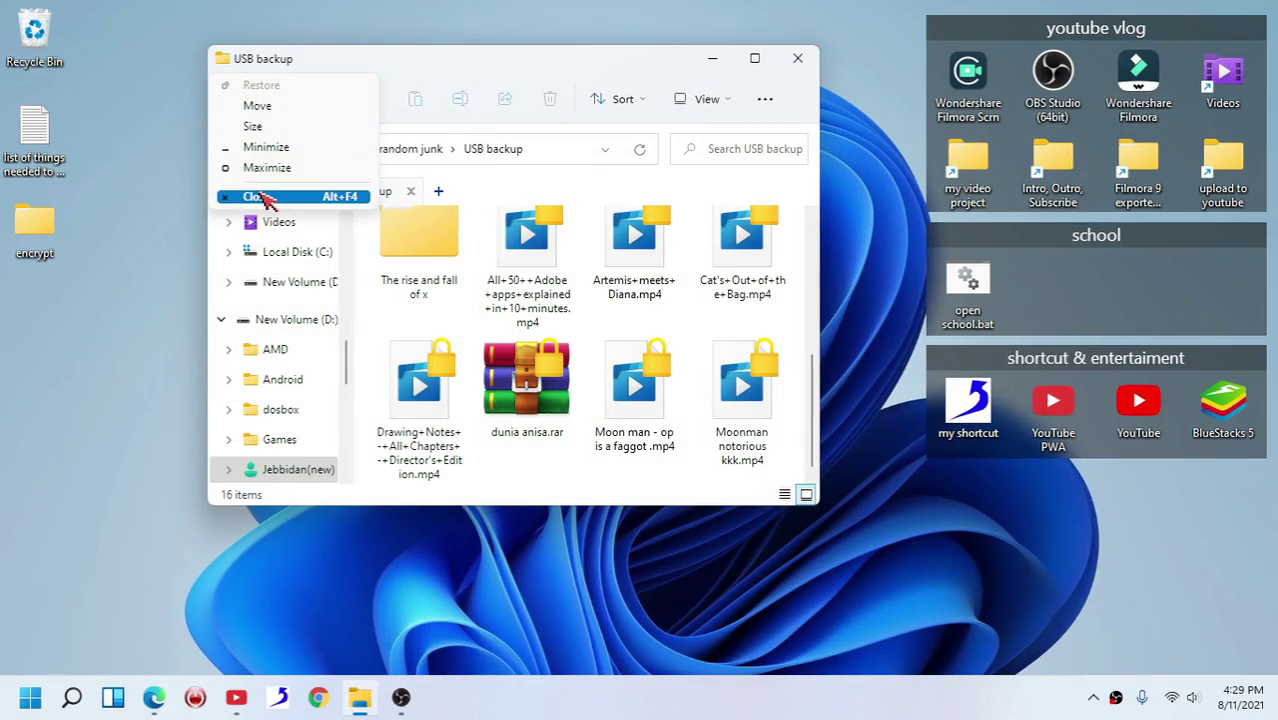
left_click(262, 197)
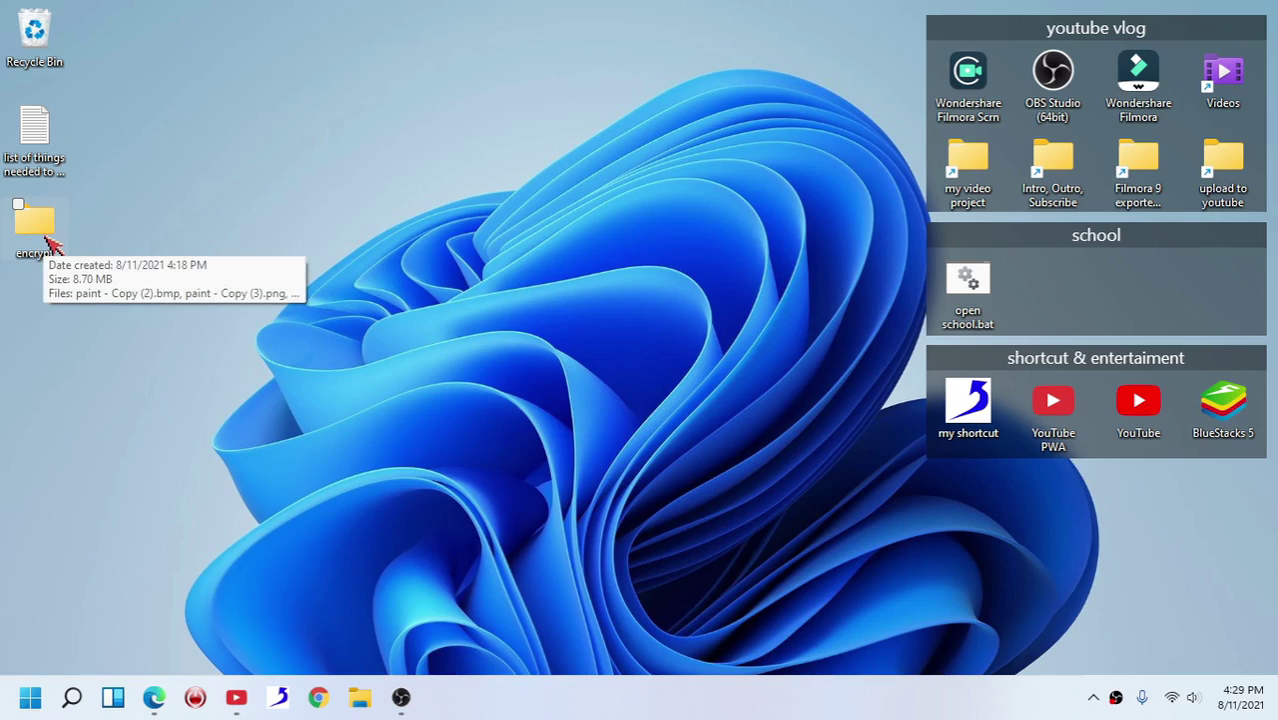
left_click_drag(50, 245, 50, 50)
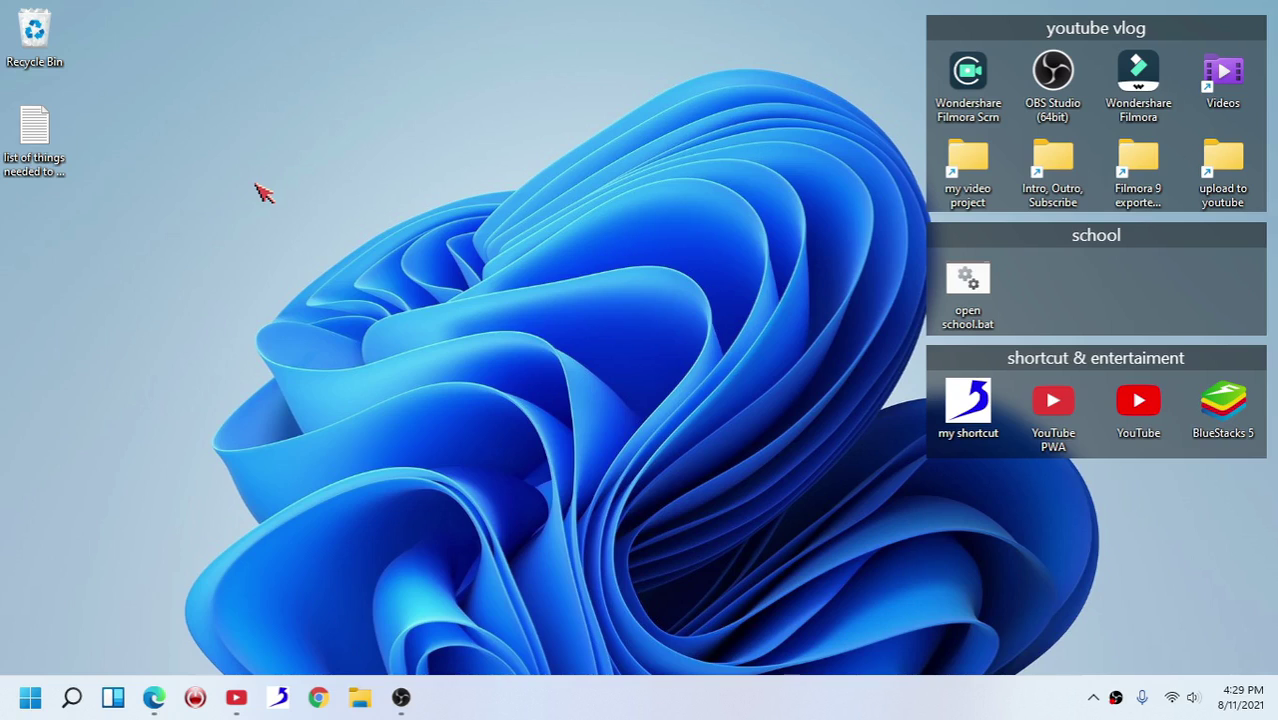